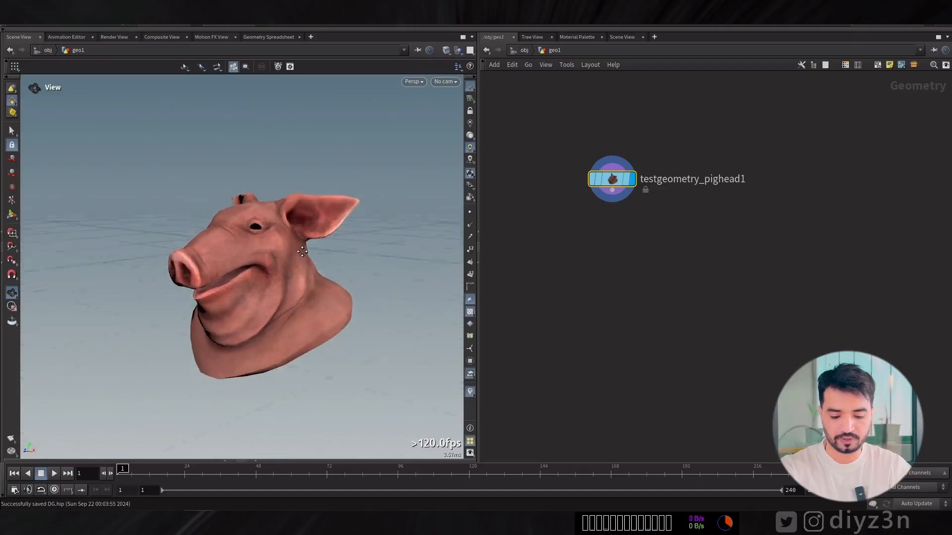
Display the pig head up close with a wireframe over its UV checker shading.
middle_drag(216, 218, 215, 208)
click(415, 82)
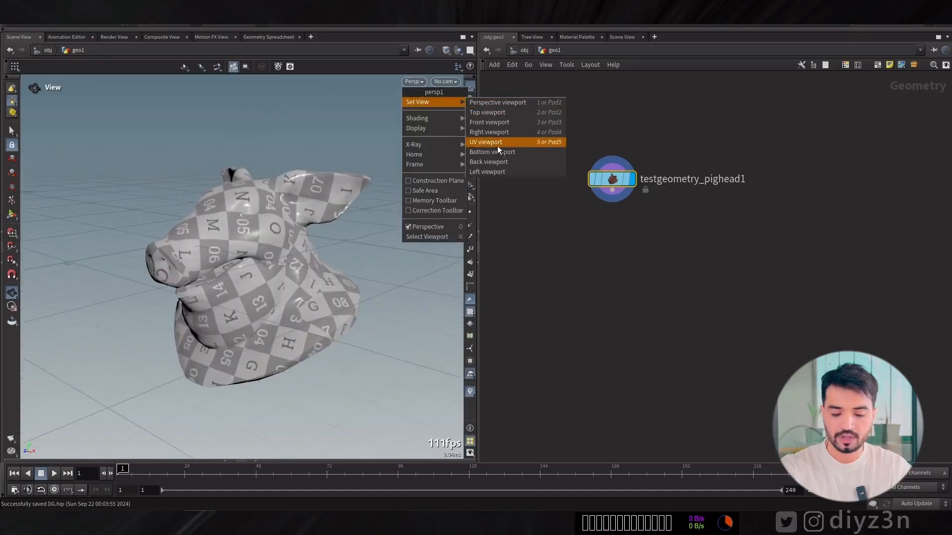
mouse_move(436, 118)
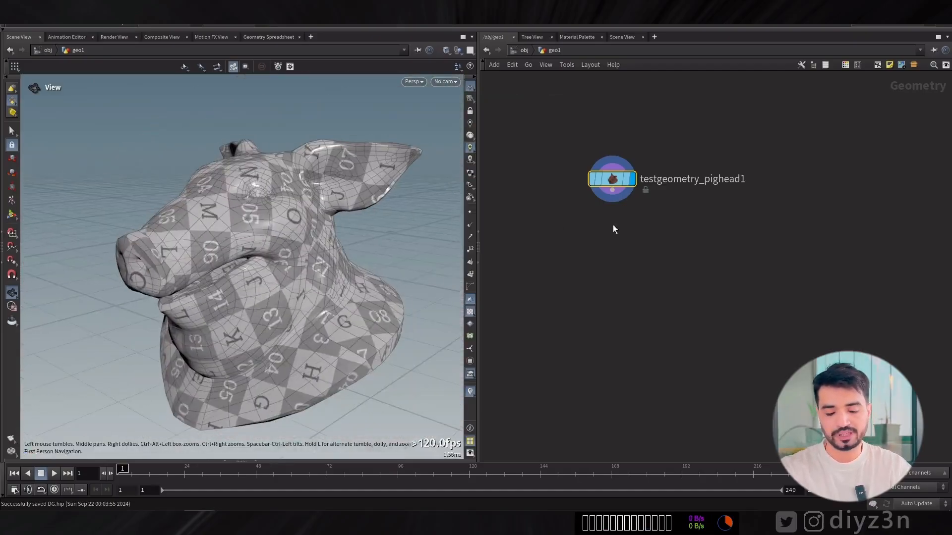
Connect a PolyReduce node to the pig head and set Percent To Keep to about 18.9.
key(Tab)
key(Escape)
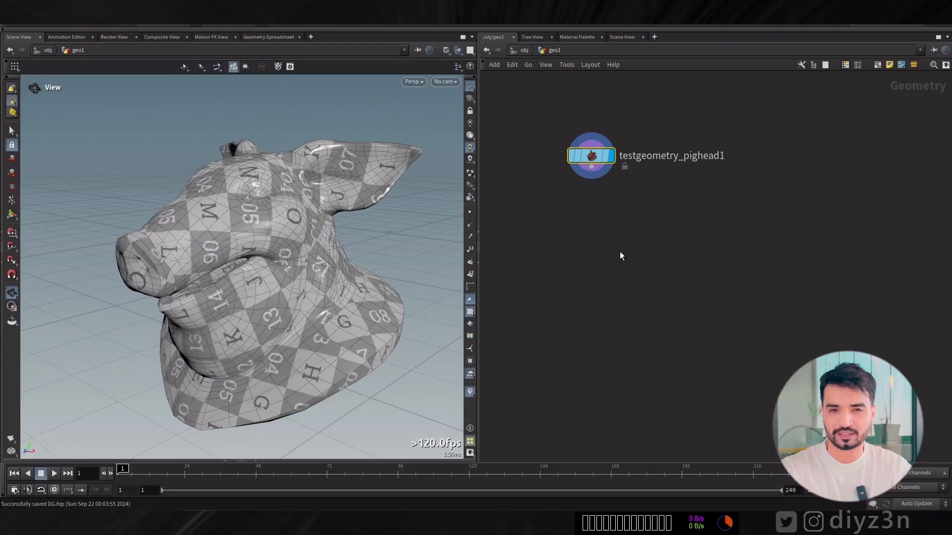
key(p)
click(615, 229)
drag(604, 232, 610, 234)
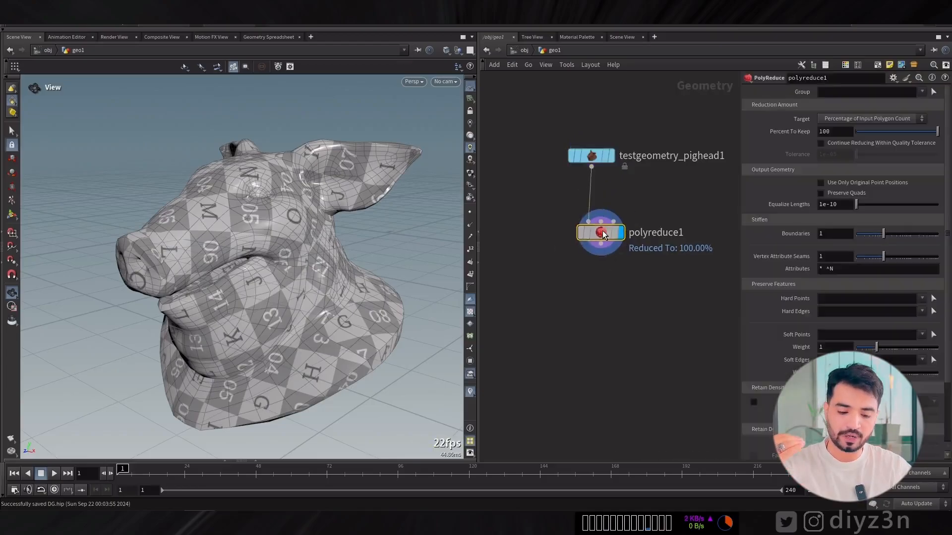
drag(937, 132, 872, 134)
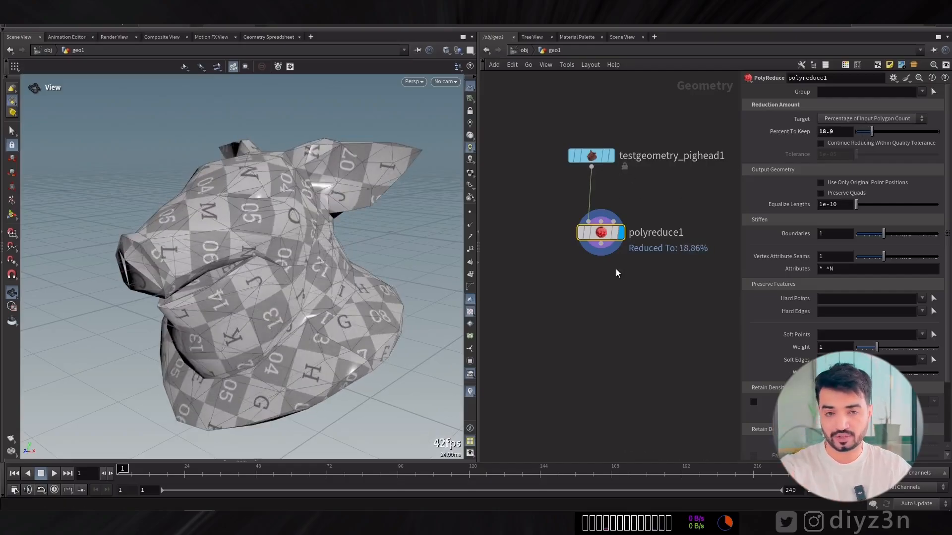
Add a ROP FBX Output node fed by the PolyReduce output.
middle_drag(627, 173, 608, 130)
click(582, 198)
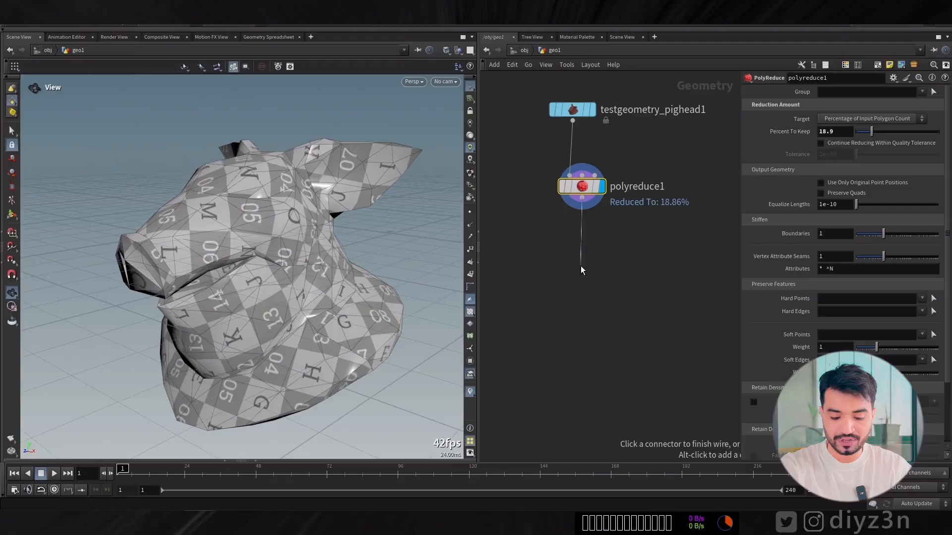
key(Tab)
text(rop)
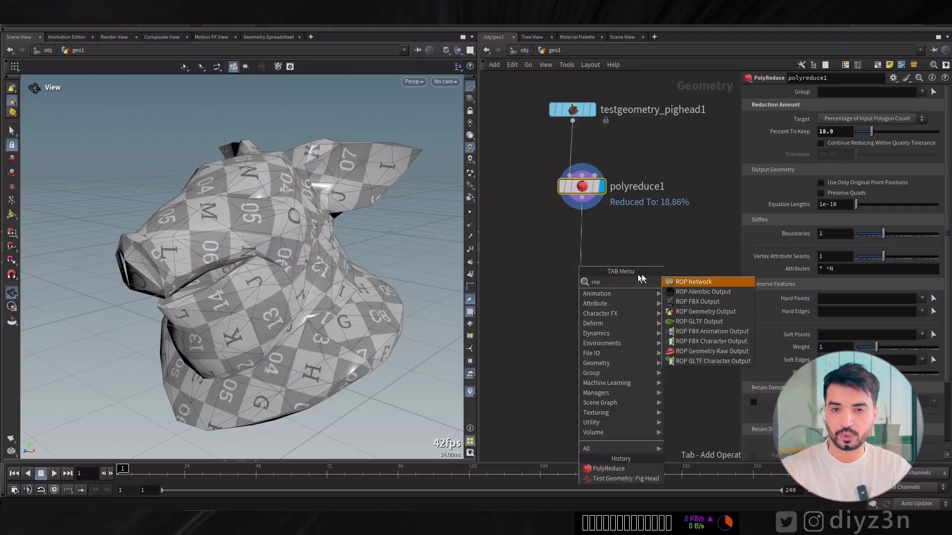
click(697, 302)
click(663, 261)
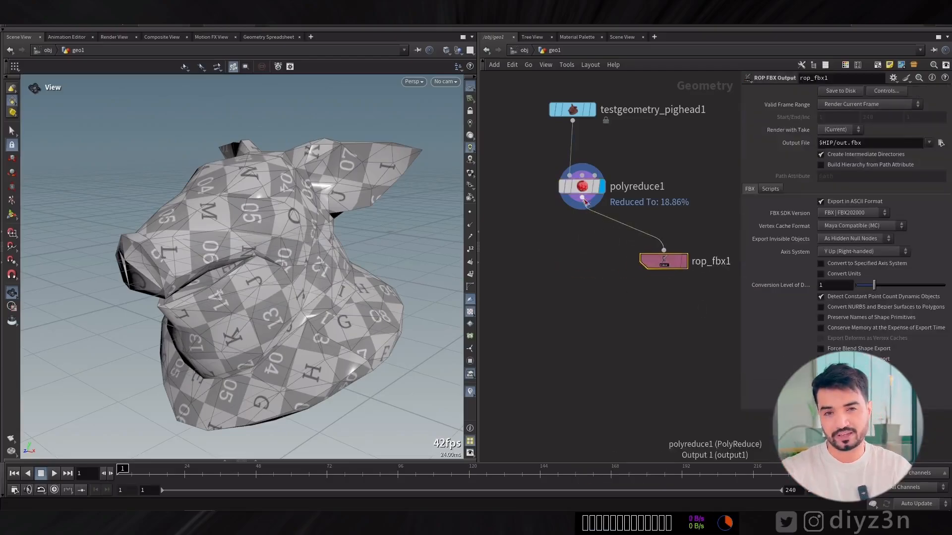
Add a Null node below PolyReduce, connected to its output, and rename it OUT.
click(583, 198)
click(583, 304)
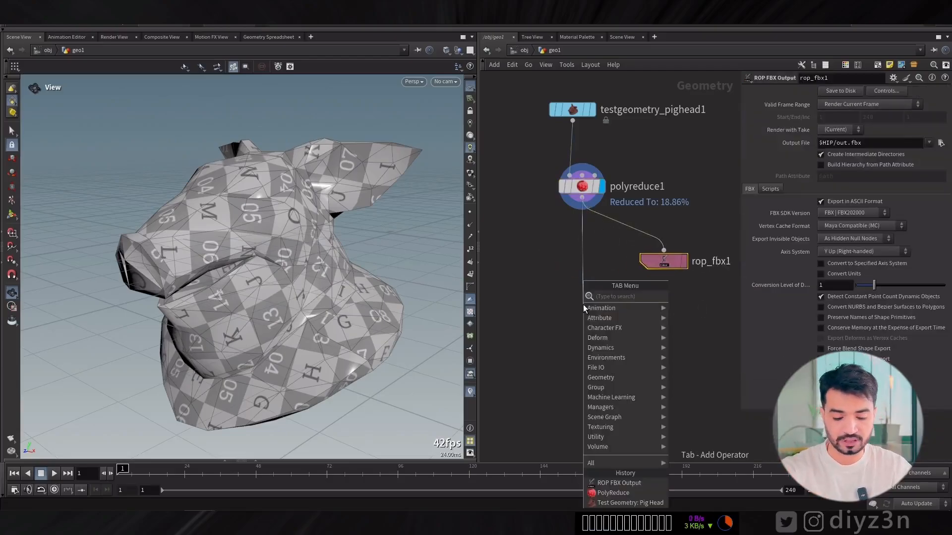
text(nu)
click(686, 300)
double_click(618, 304)
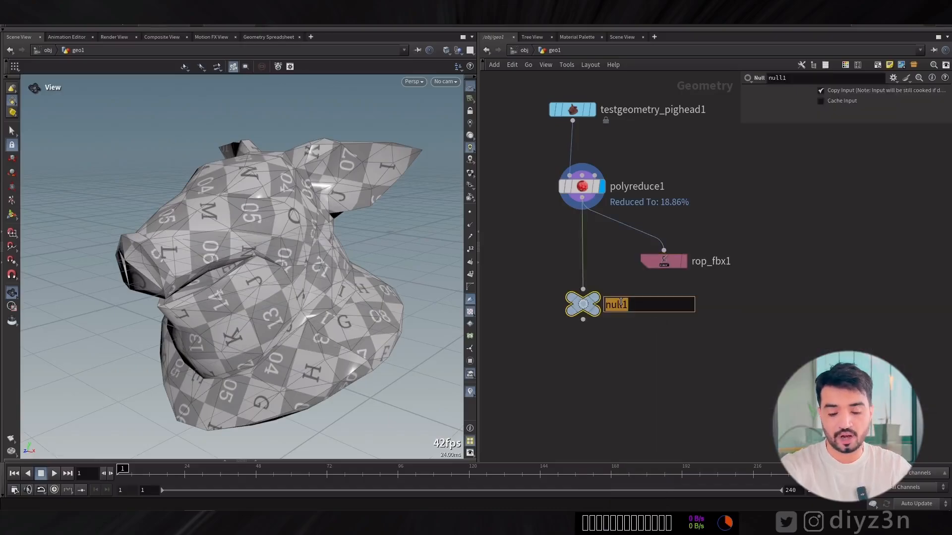
text(OUT)
key(Return)
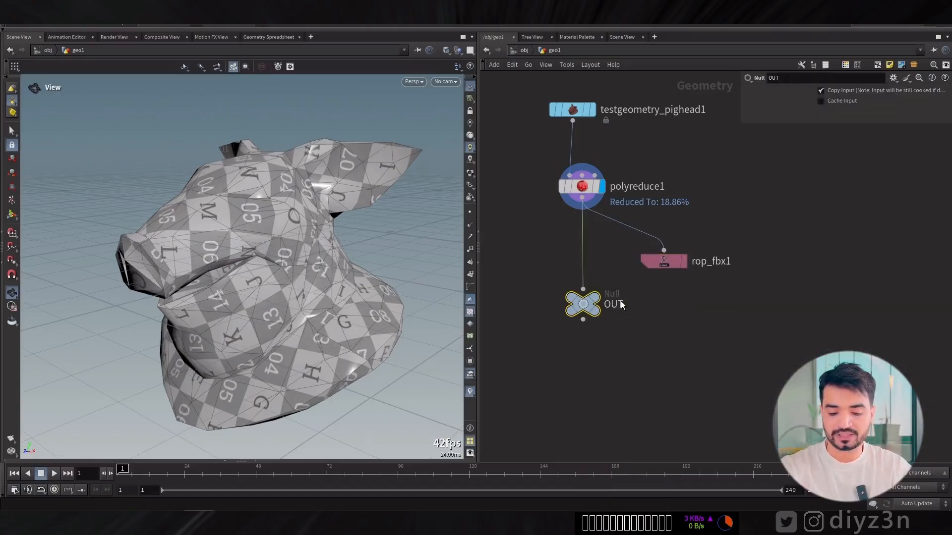
Collapse the PolyReduce, FBX output and OUT nodes into a subnetwork and rename it Reducer.
drag(751, 350, 510, 171)
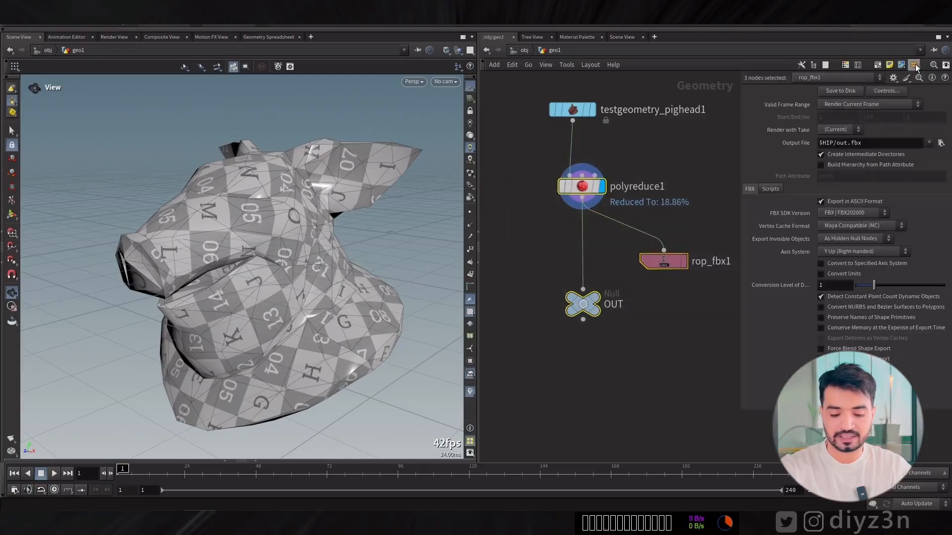
key(shift+c)
drag(664, 262, 584, 200)
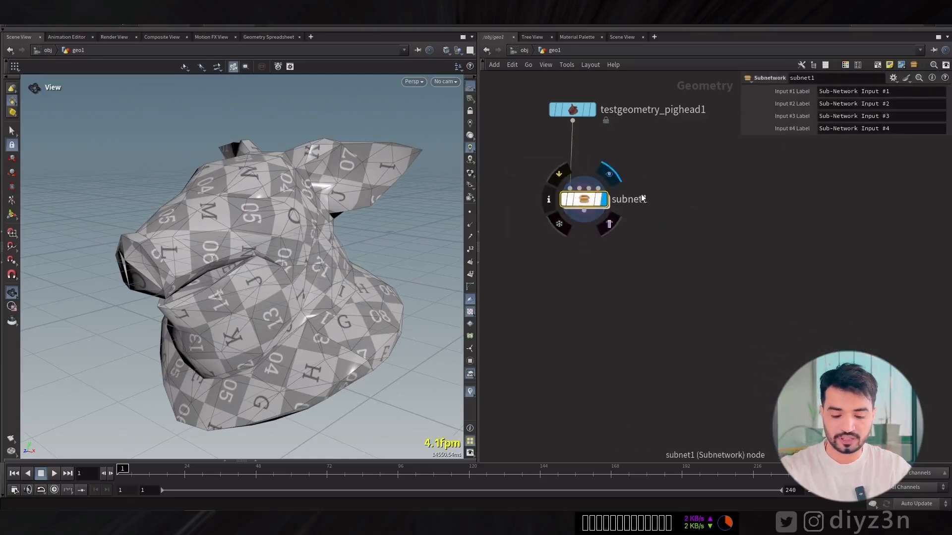
double_click(640, 198)
text(Reducer)
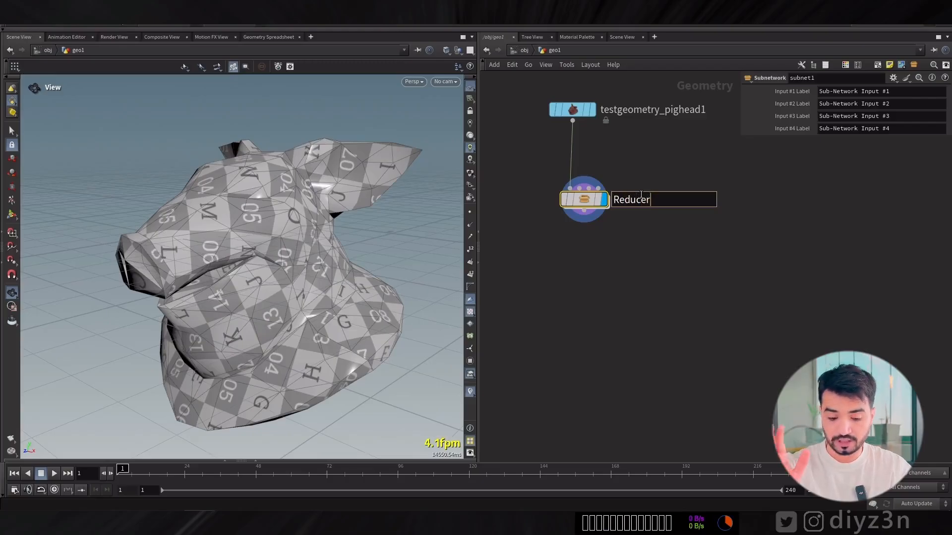
key(Return)
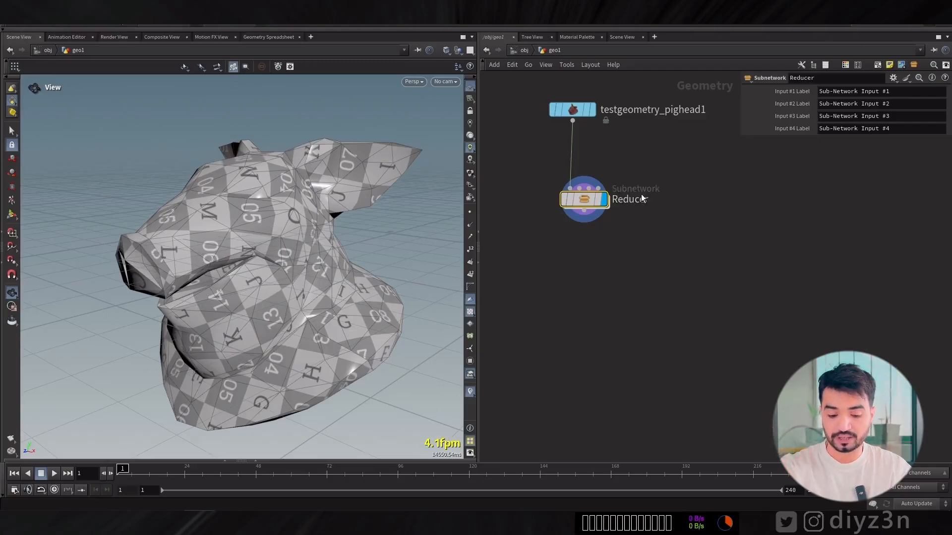
drag(581, 199, 579, 243)
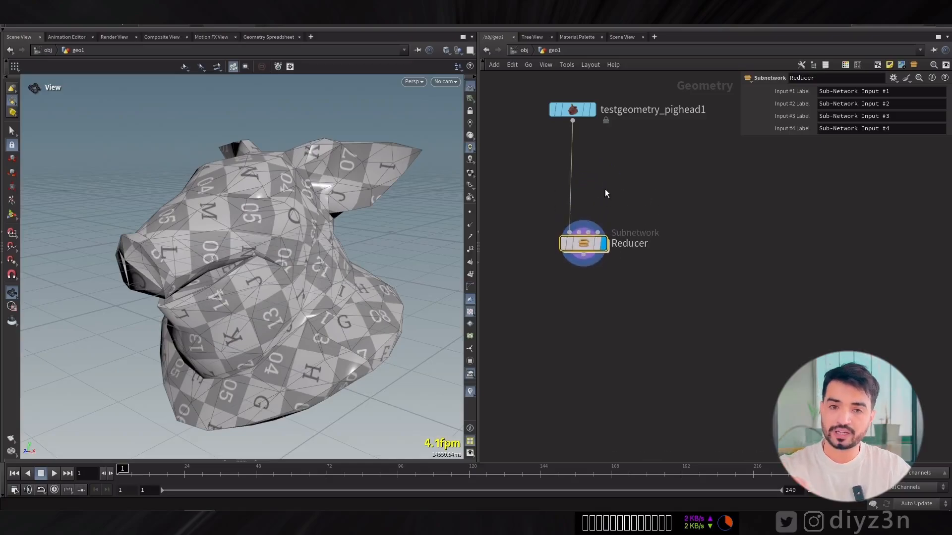
Create a digital asset labelled Reducer from the subnetwork, version 1.0, saving it despite the outside references.
right_click(579, 242)
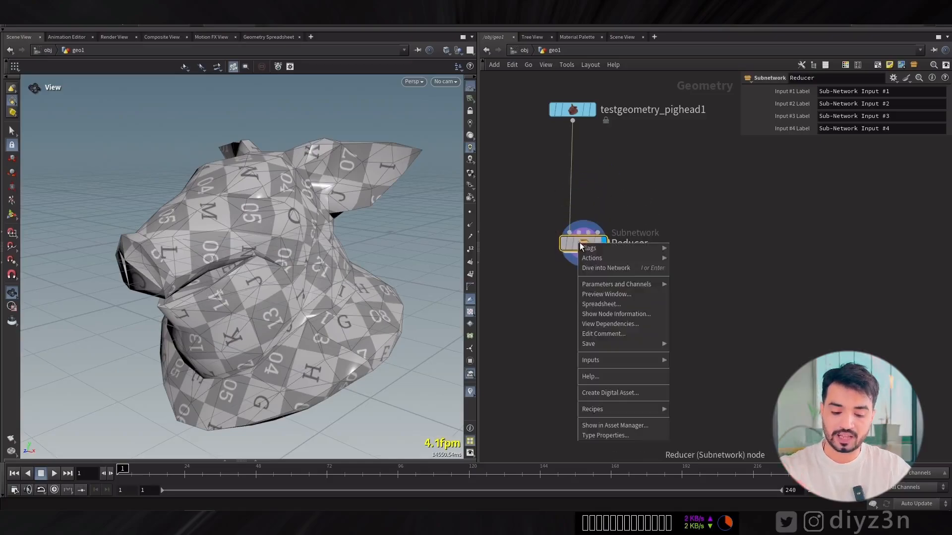
click(619, 394)
click(587, 317)
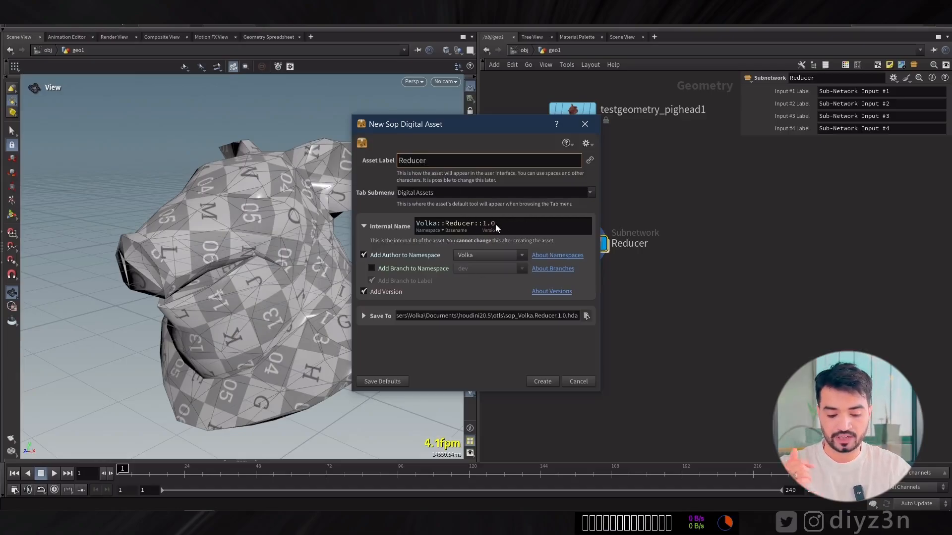
click(537, 382)
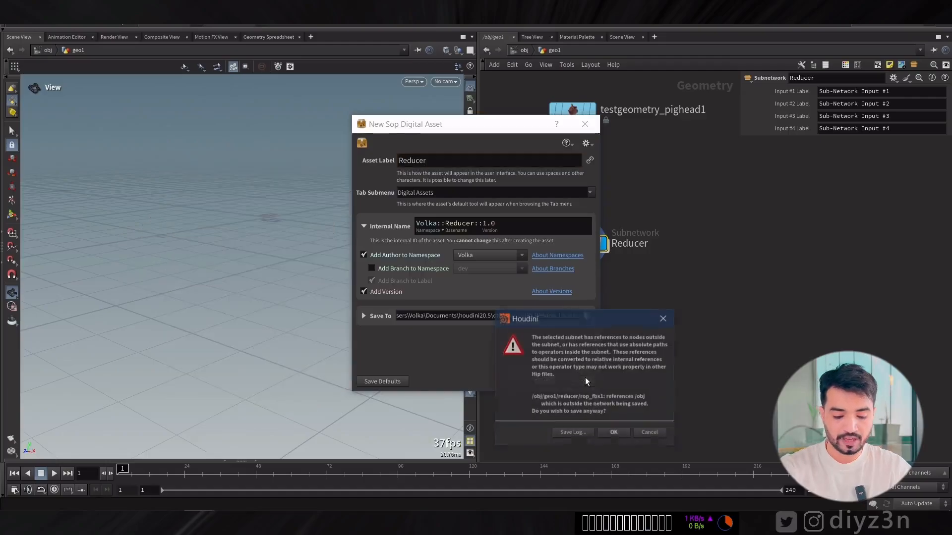
click(608, 433)
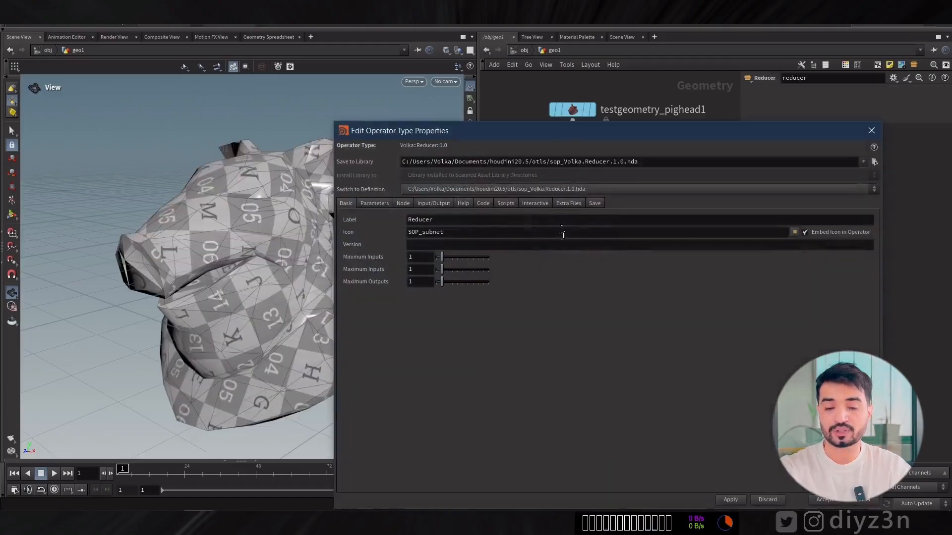
drag(561, 133, 169, 72)
middle_drag(578, 267, 610, 287)
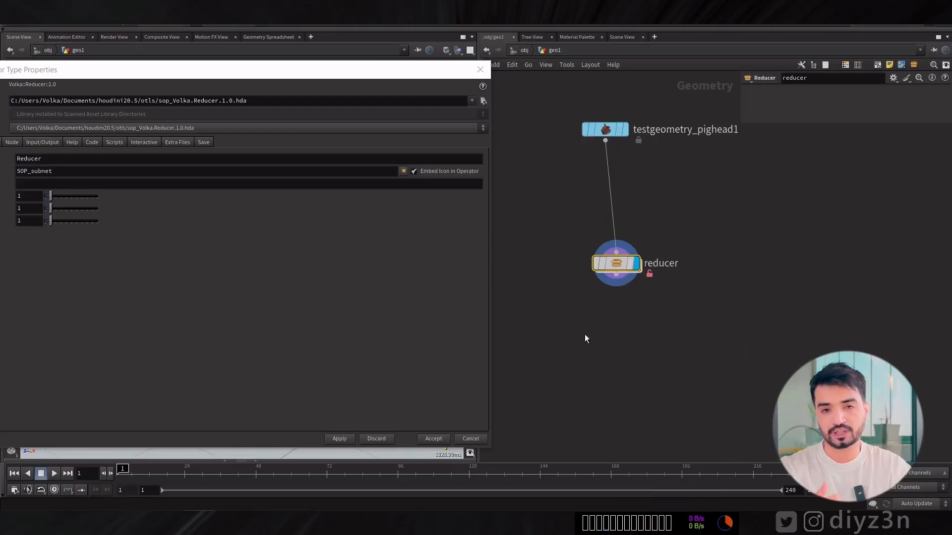
drag(359, 75, 470, 62)
click(515, 159)
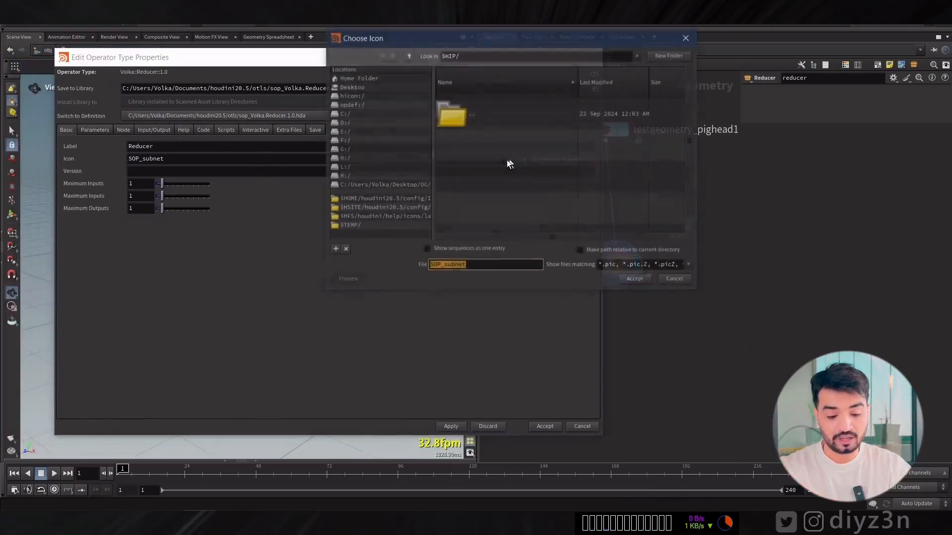
click(674, 283)
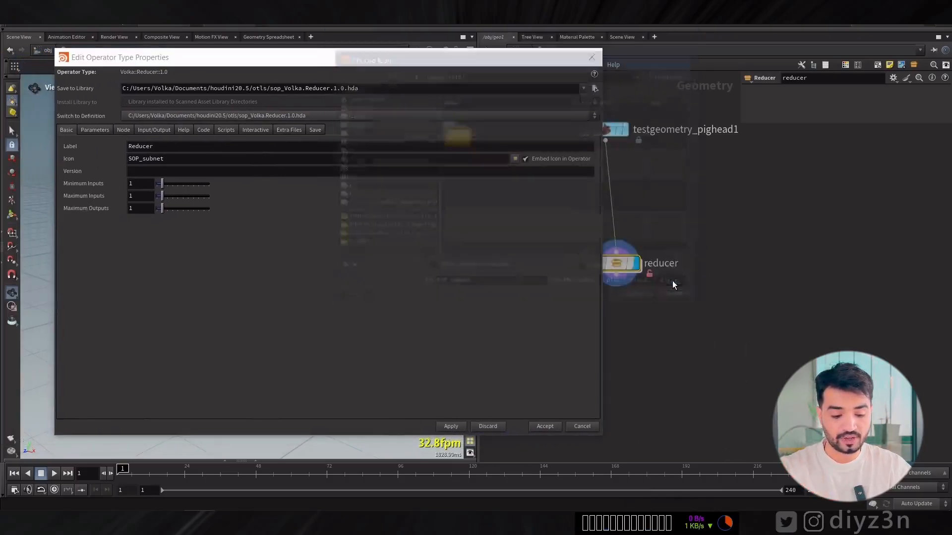
Add a float parameter to the asset's interface and set both its name and label to Intesity.
click(99, 130)
drag(393, 61, 345, 51)
drag(593, 244, 582, 213)
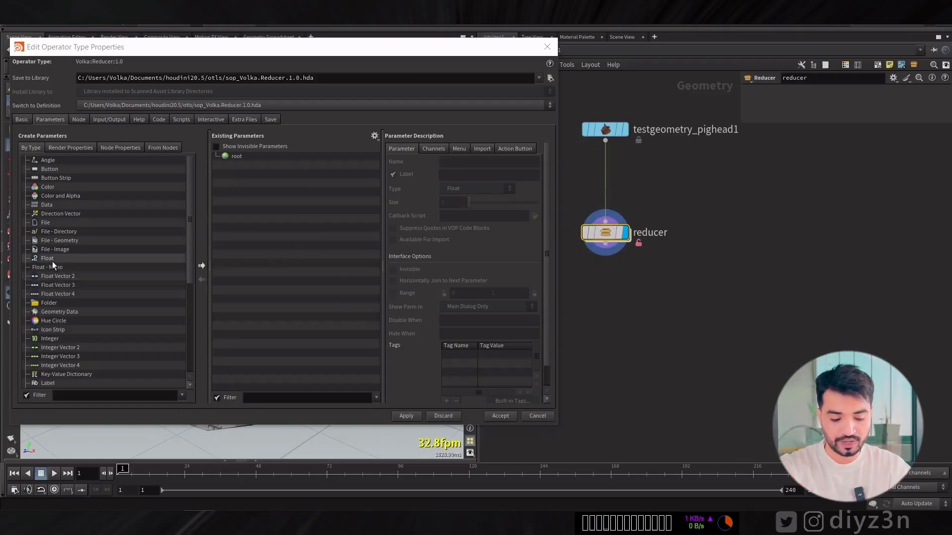
drag(52, 261, 229, 211)
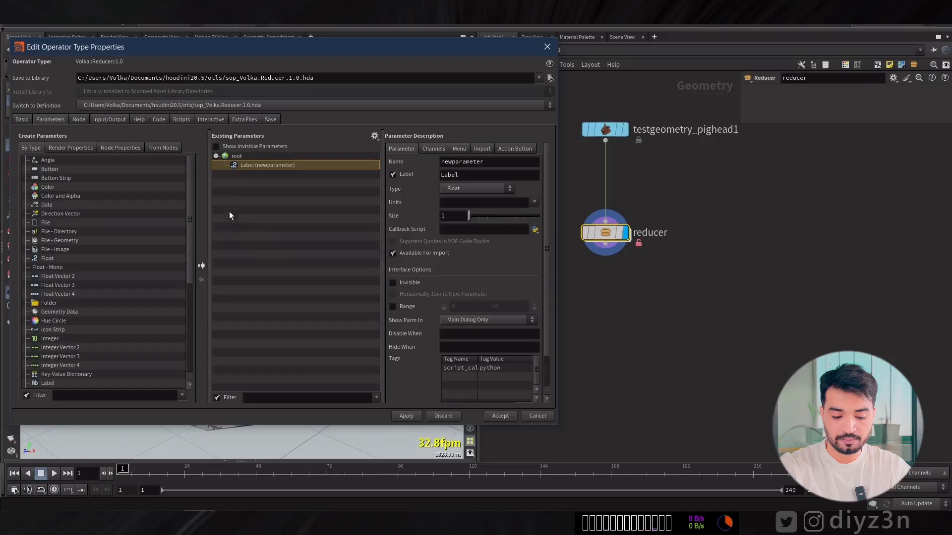
double_click(480, 164)
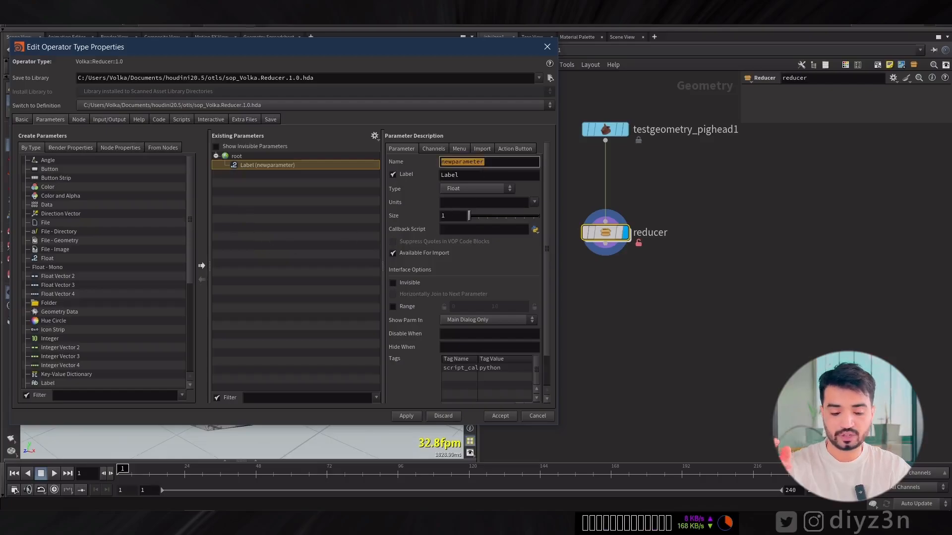
text(Intesity)
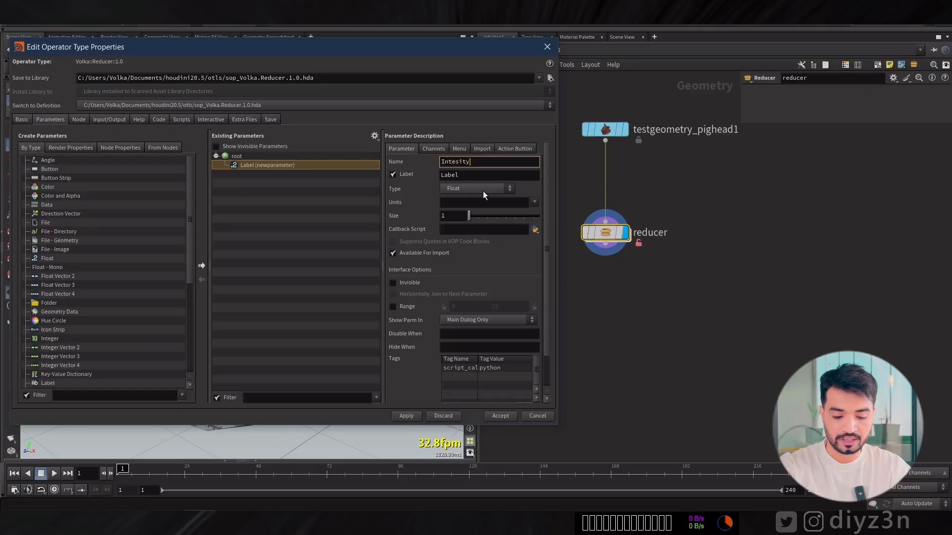
key(ctrl+a)
key(ctrl+c)
double_click(481, 178)
key(ctrl+v)
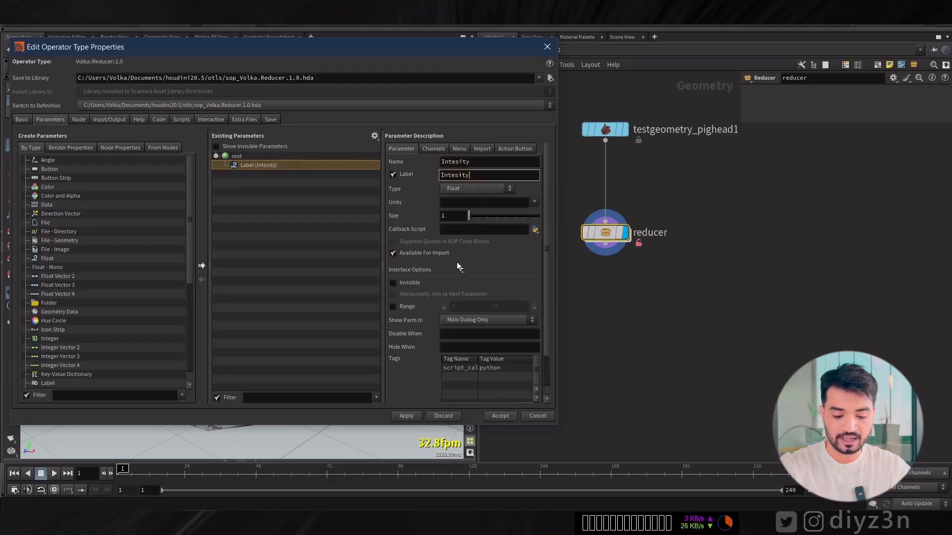
Set the Intesity parameter's default to 10 and its range to 0–100, and save the asset definition despite the outside references.
click(433, 149)
click(452, 195)
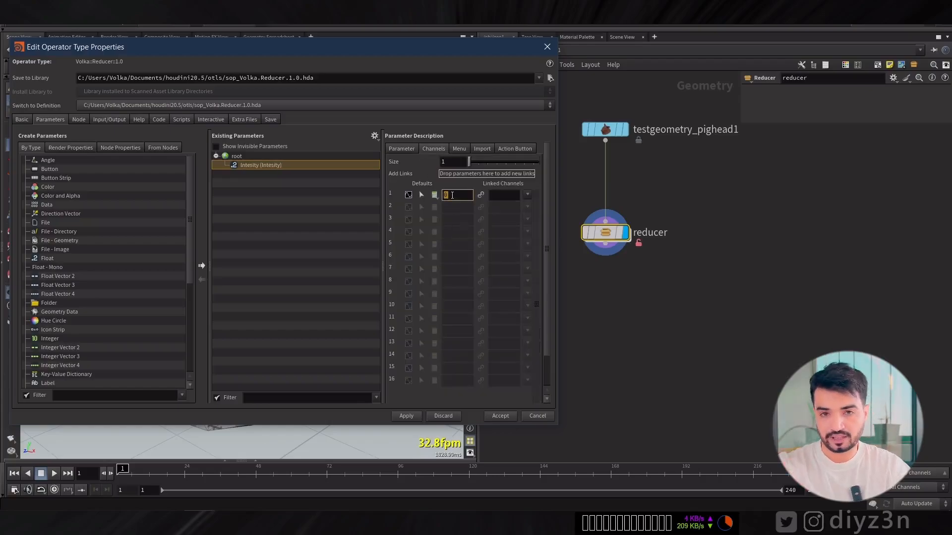
click(412, 152)
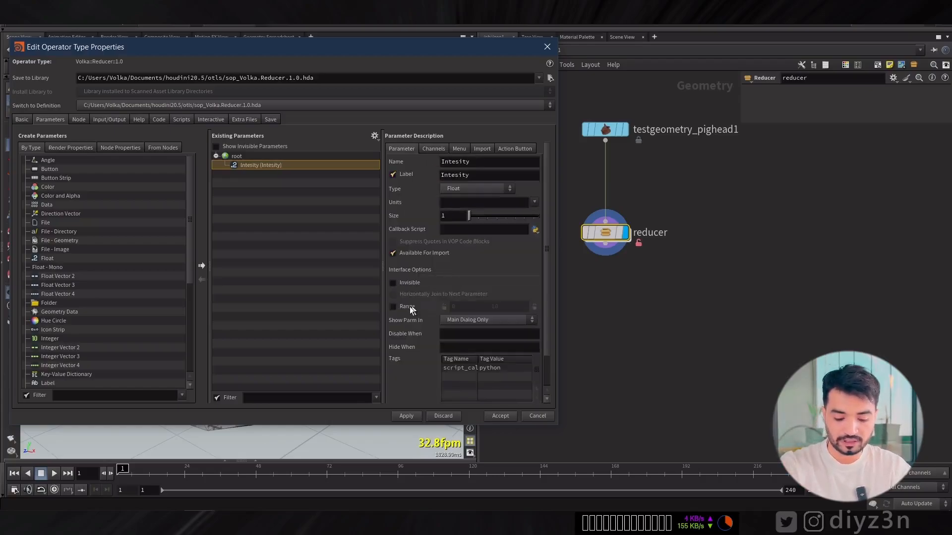
click(392, 307)
click(507, 305)
text(0)
click(506, 419)
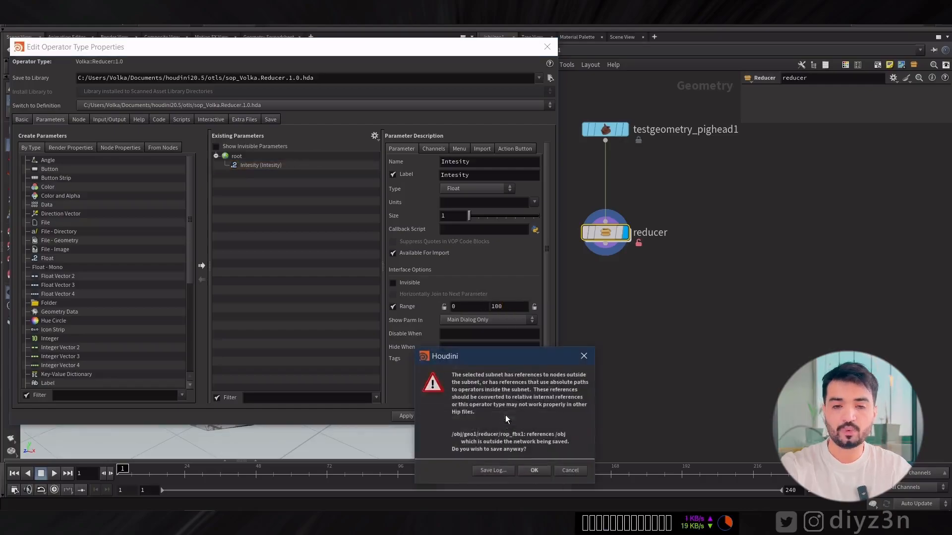
click(529, 471)
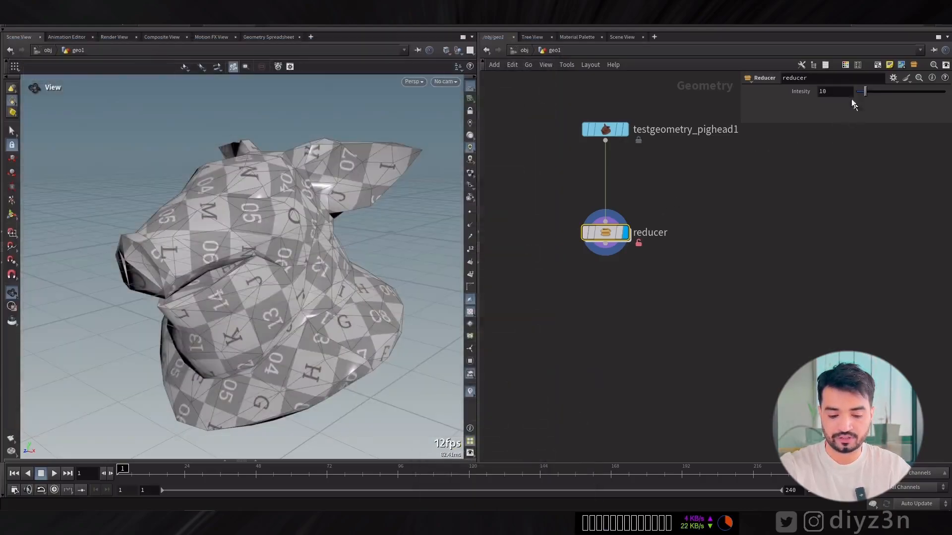
Copy the reducer's Intesity parameter and enter the asset's internal network.
right_click(797, 94)
click(821, 165)
double_click(611, 232)
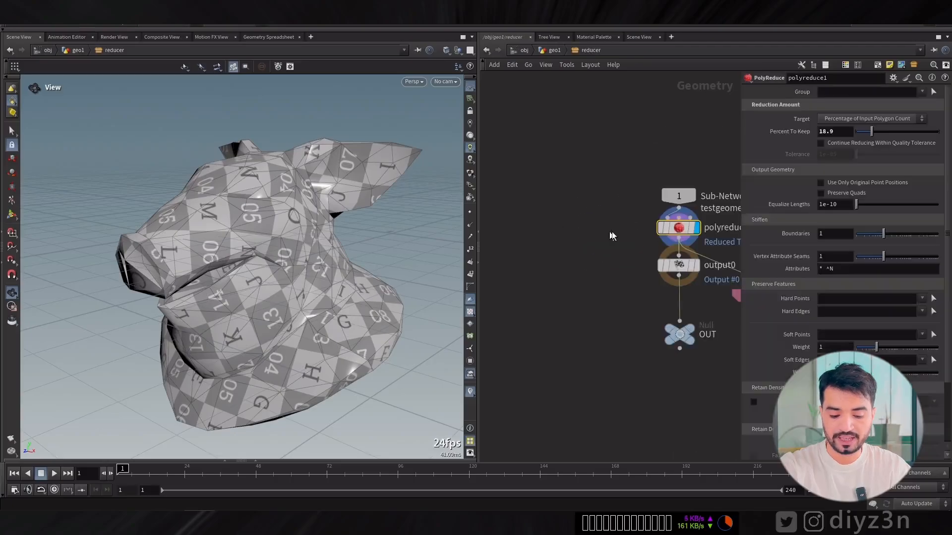
Delete the OUT null inside the asset and space out the sub-network input and output nodes around PolyReduce.
middle_drag(642, 161, 550, 133)
drag(588, 239, 588, 301)
click(588, 309)
key(Delete)
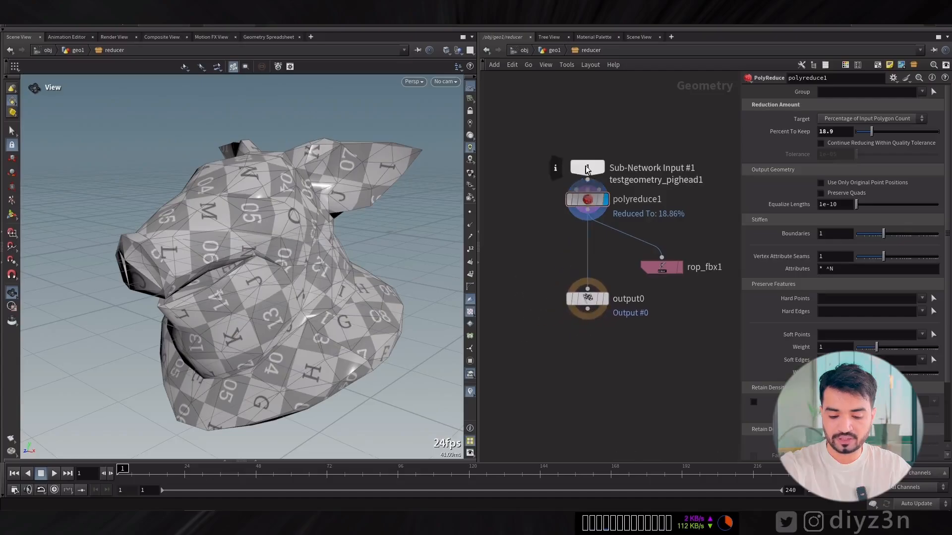
drag(587, 169, 573, 120)
Link PolyReduce's Percent To Keep to the copied Intesity parameter by relative reference, and set Intesity to about 28.7 at the geo1 level.
right_click(802, 132)
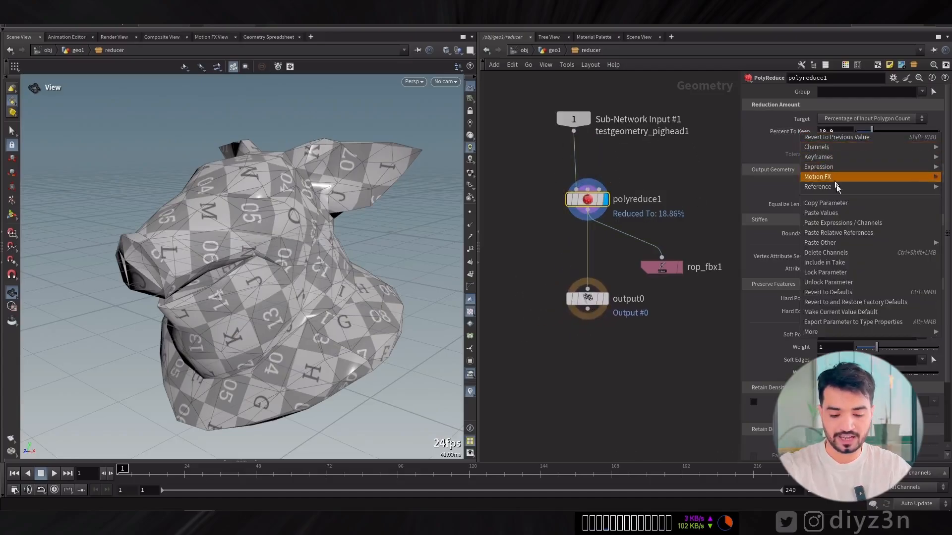
click(828, 292)
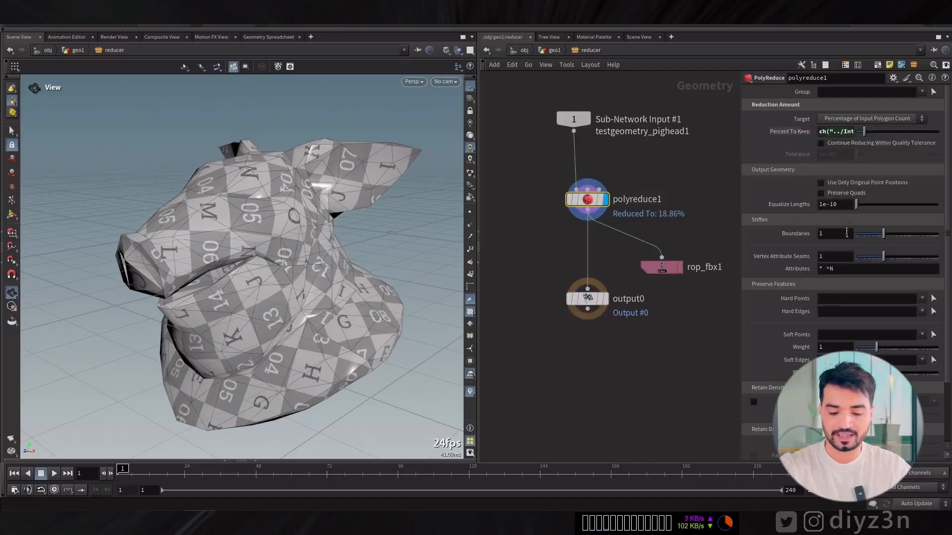
click(553, 50)
mouse_move(882, 90)
mouse_down()
mouse_move(862, 92)
mouse_move(911, 94)
mouse_move(858, 92)
mouse_move(881, 92)
mouse_up()
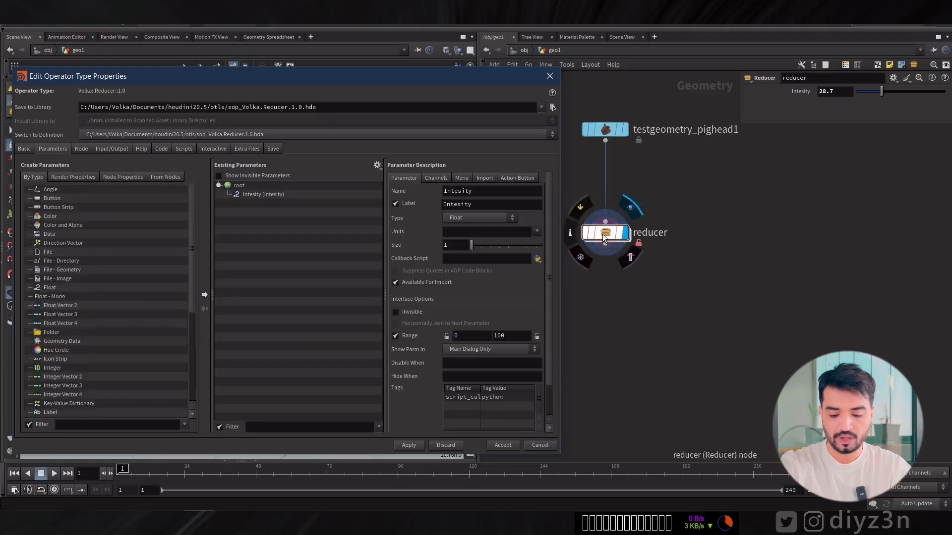
Expose the Output File parameter of the internal rop_fbx1 node on the reducer asset and apply the definition despite the outside references.
double_click(604, 233)
click(661, 268)
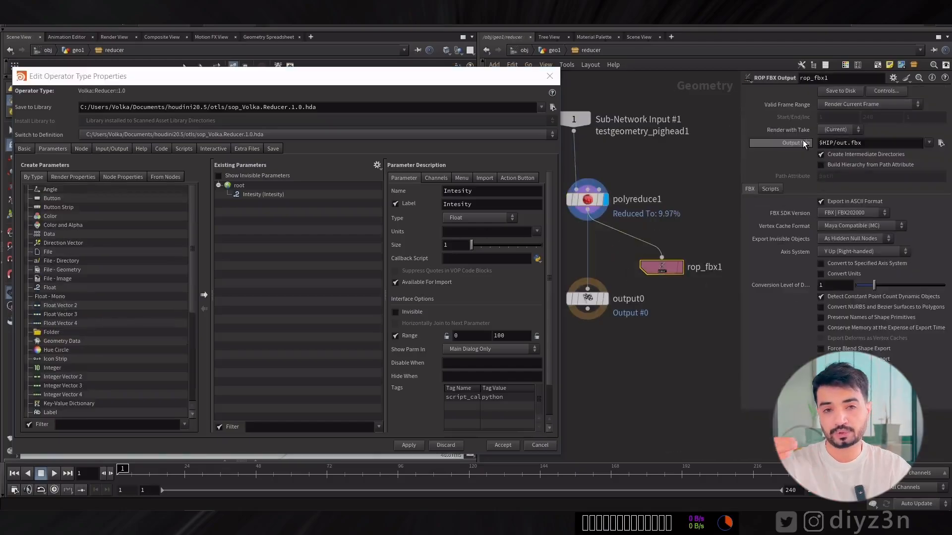
drag(804, 144, 238, 187)
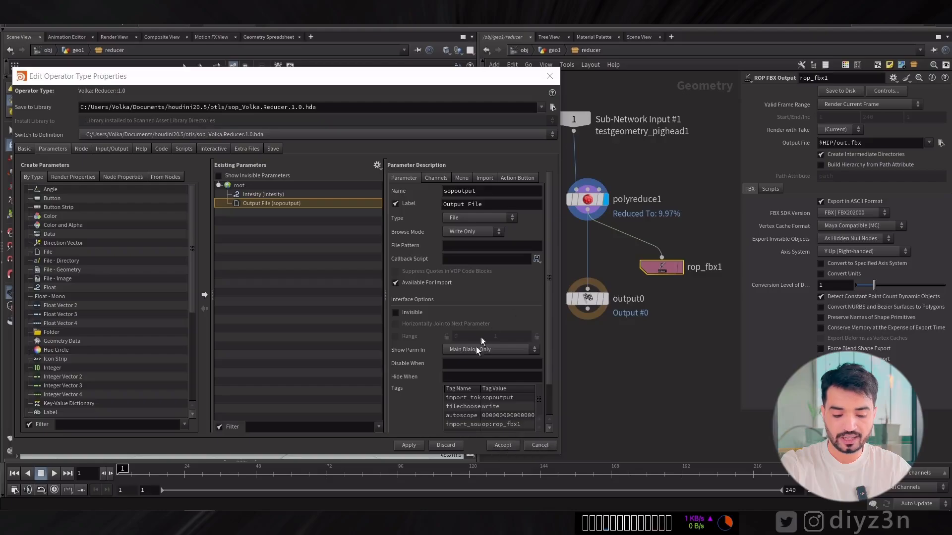
click(408, 445)
click(435, 493)
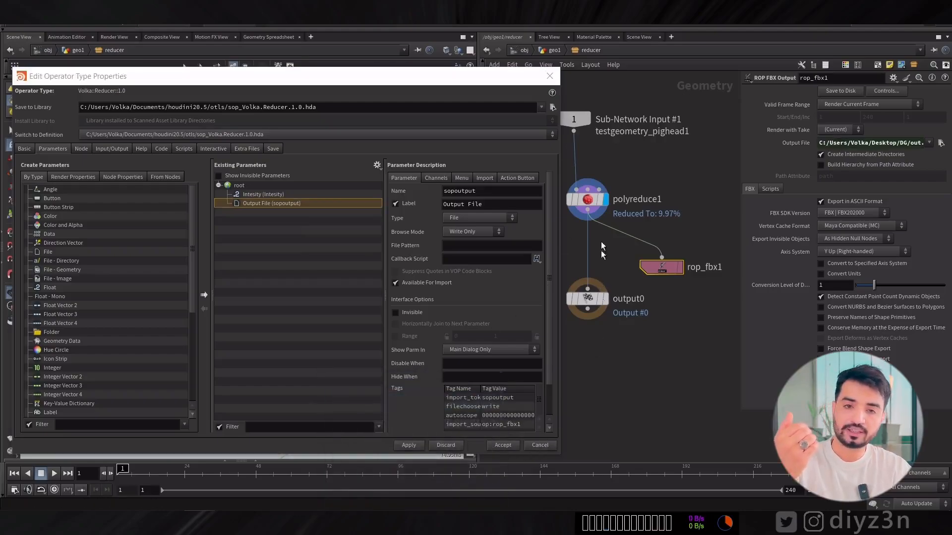
Back at the geo1 level, add a button parameter named Export_btn with the label Export to the asset and save the definition.
key(u)
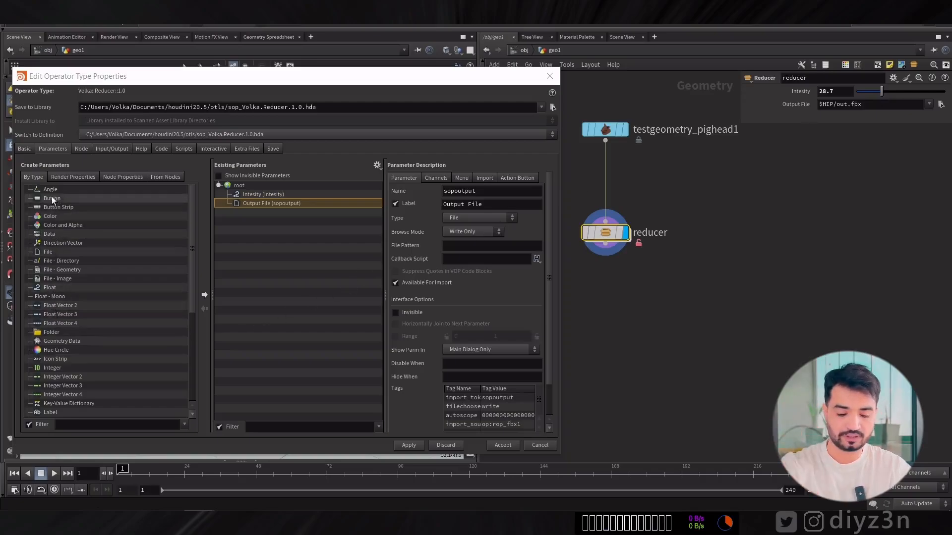
drag(51, 198, 262, 189)
double_click(484, 193)
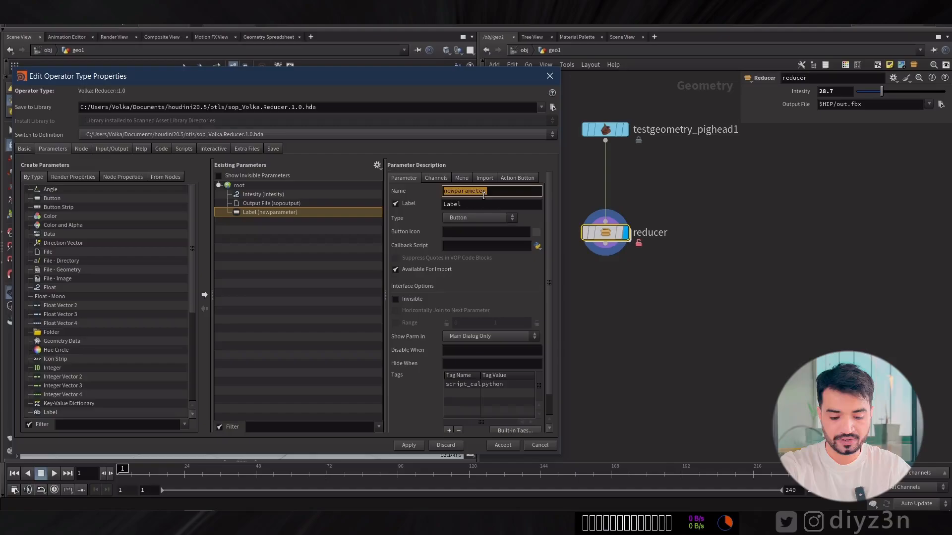
text(Export)
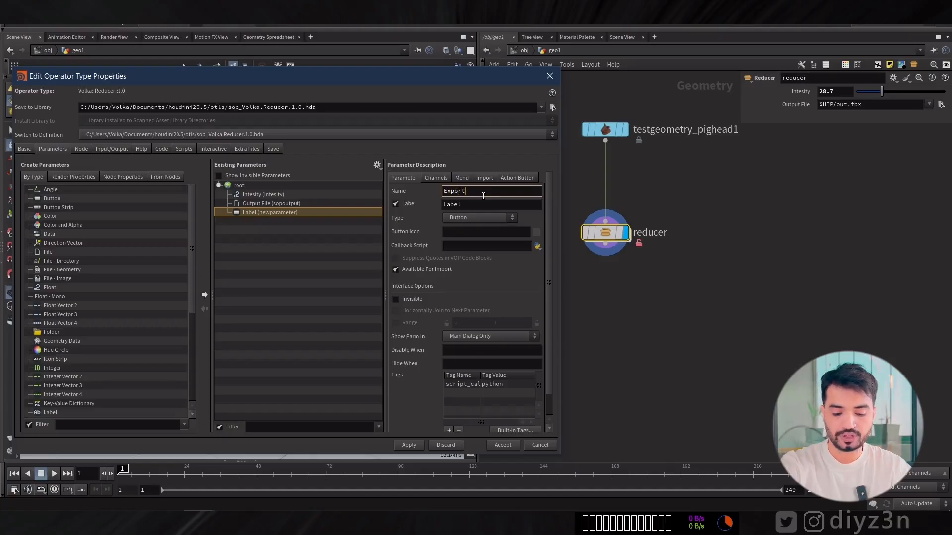
double_click(477, 204)
text(Export)
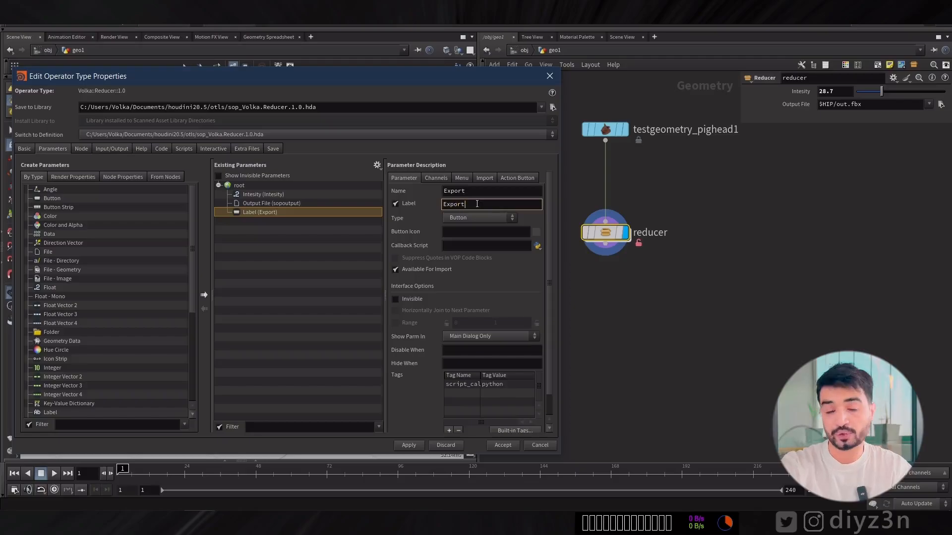
click(479, 190)
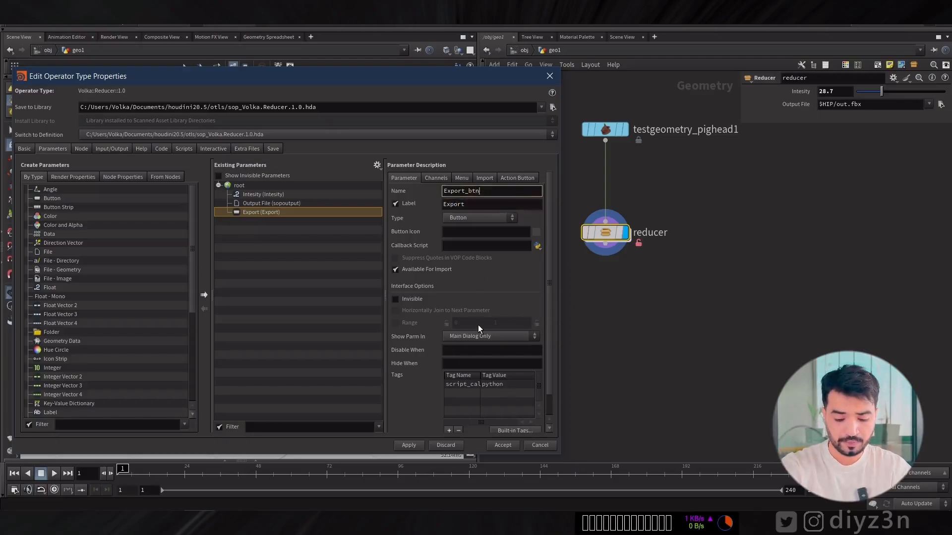
text(_btn)
click(496, 446)
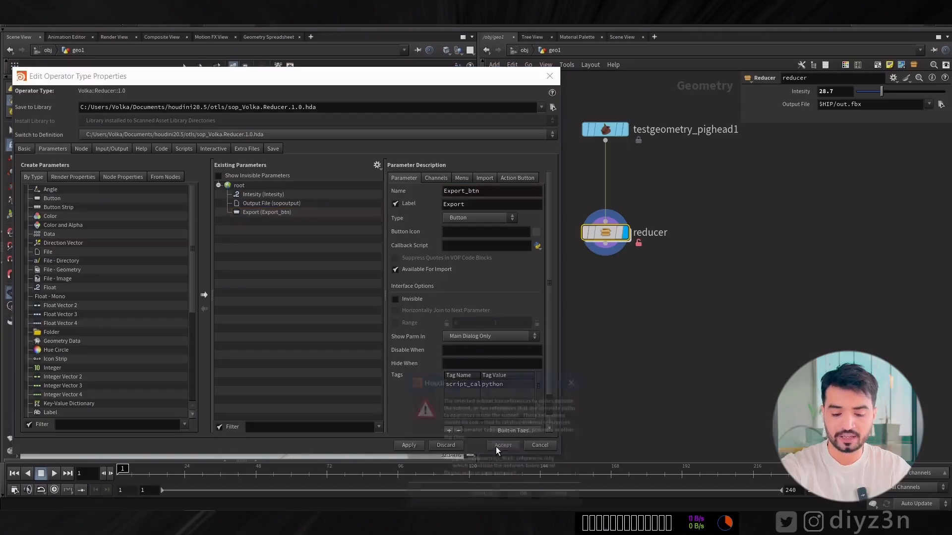
click(527, 503)
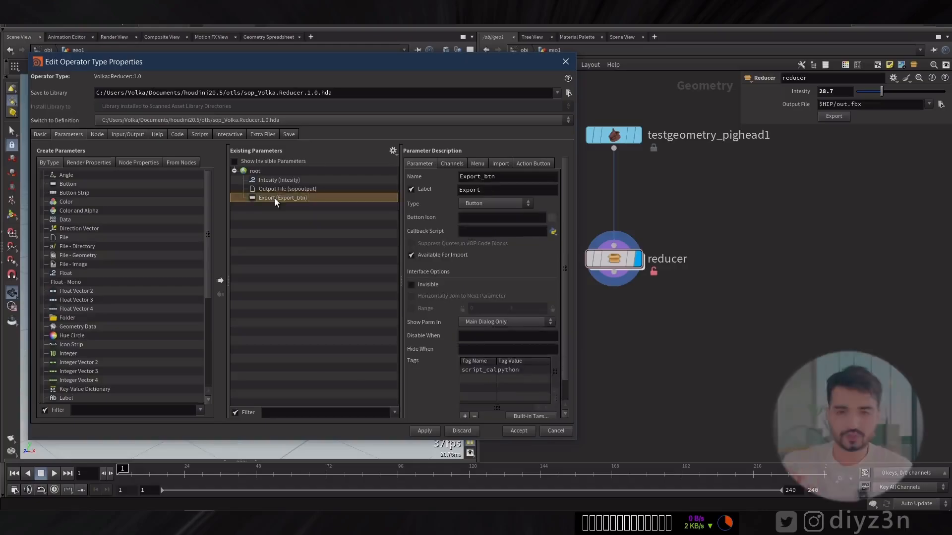
Try the reducer's Export button and check the script language of its callback in the asset's parameter definition.
click(826, 120)
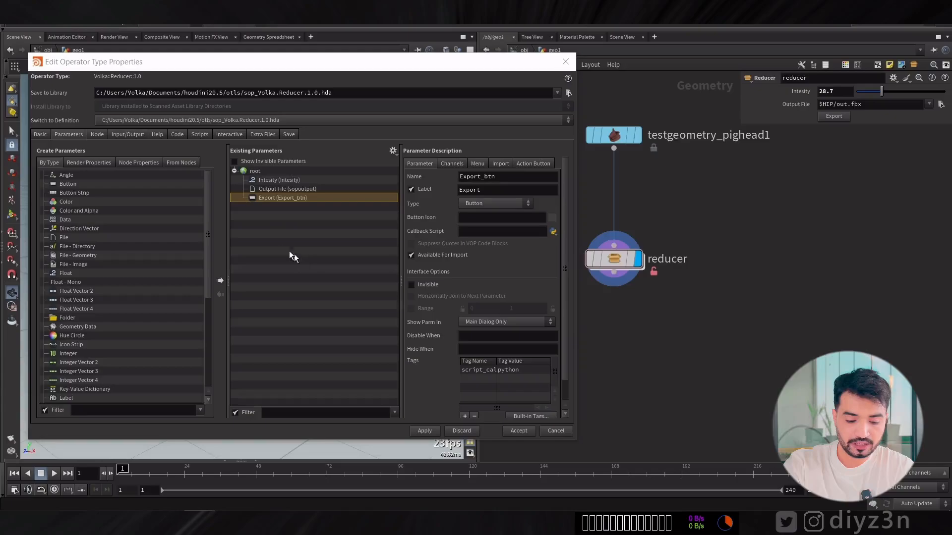
click(262, 190)
click(263, 198)
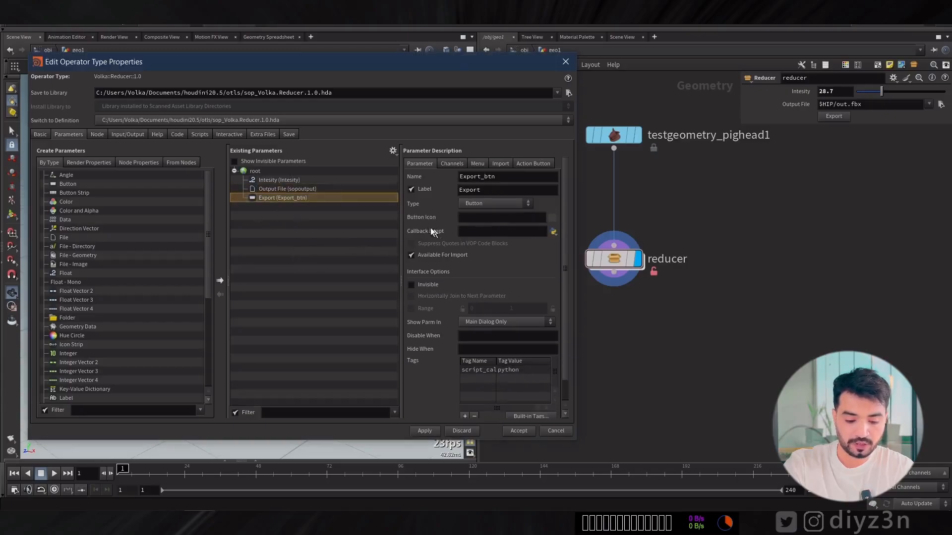
click(553, 232)
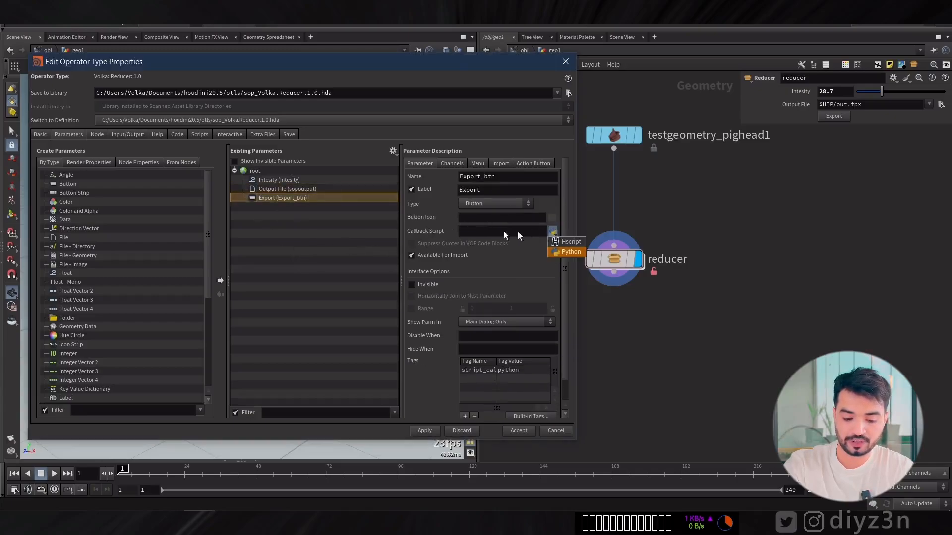
click(482, 231)
click(482, 231)
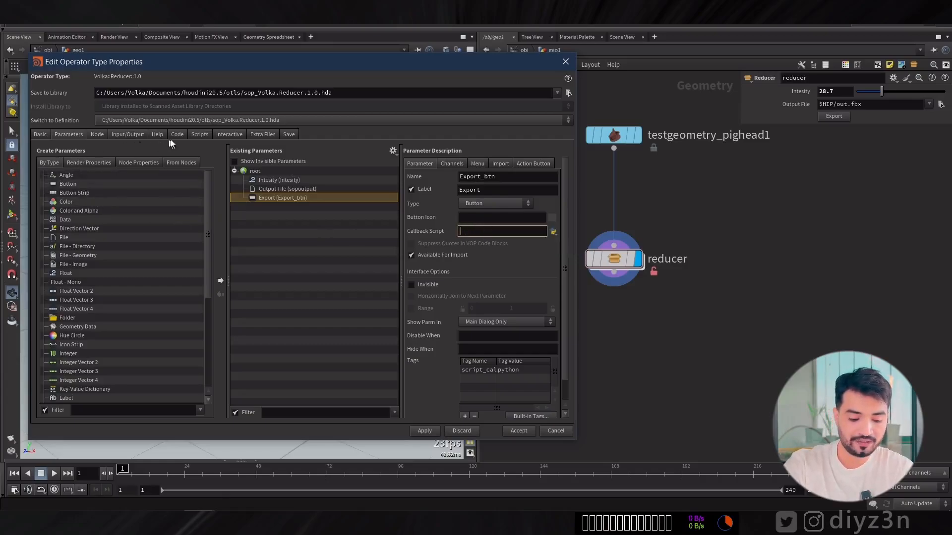
Add a Python Module event handler to the asset's scripts.
click(198, 135)
click(122, 370)
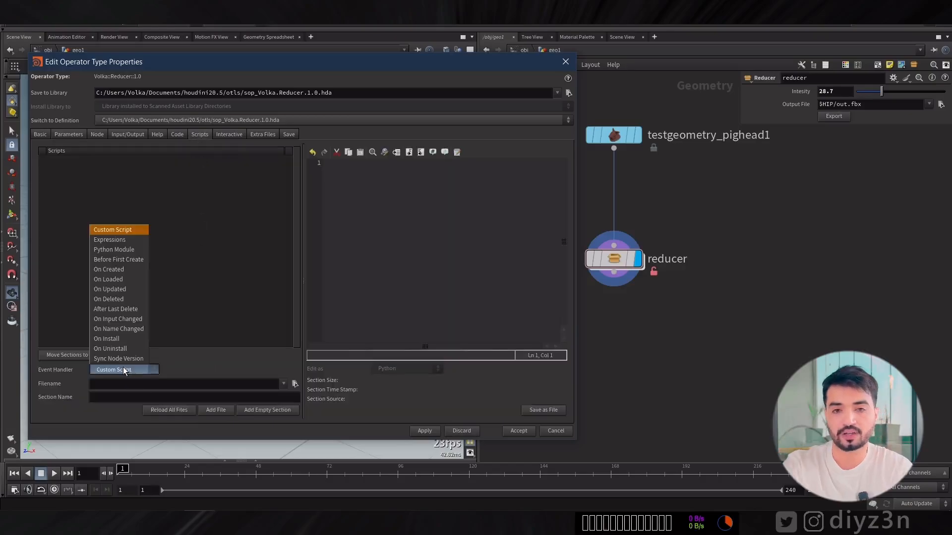
click(128, 245)
click(387, 187)
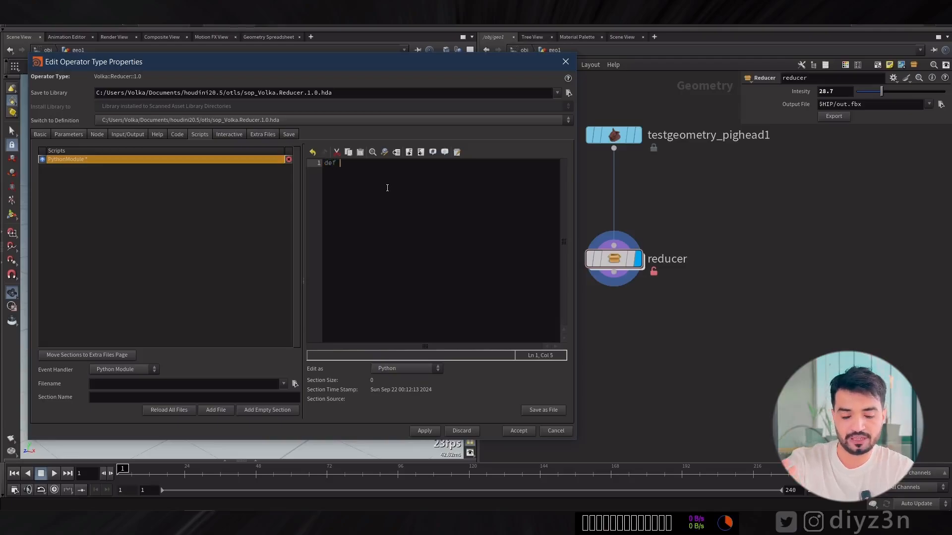
Define a function named Export_Func() without arguments in the Python Module, with the code enlarged for readability.
ctrl+scroll(387, 188, up, 4)
text(def )
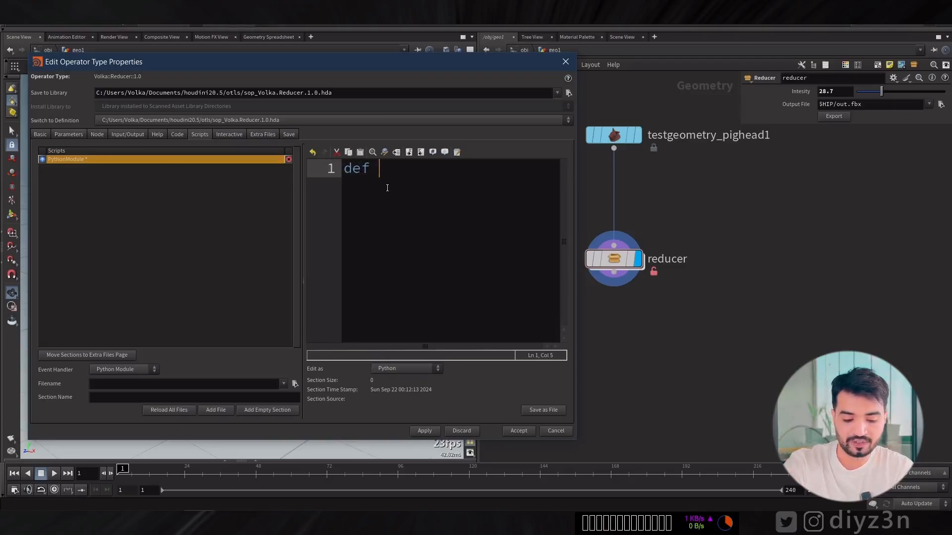
text(Export)
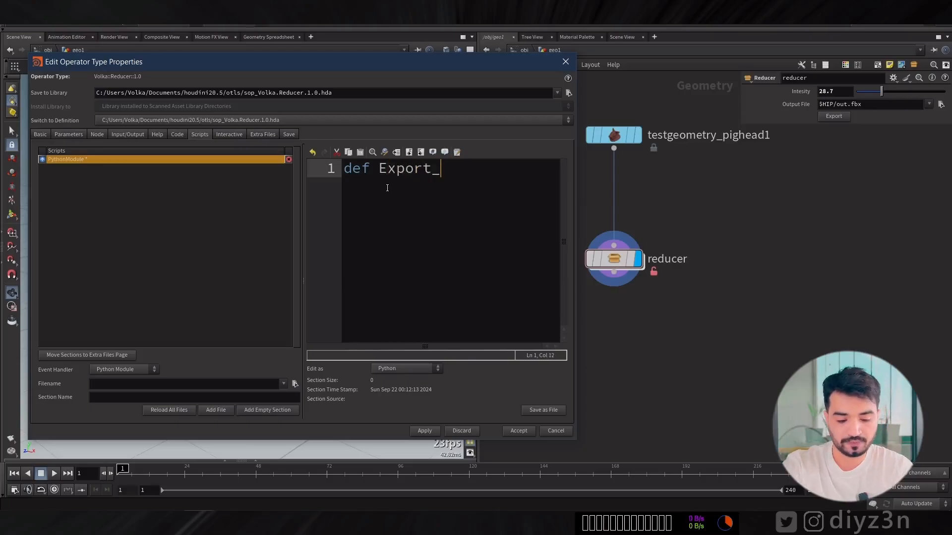
text(_)
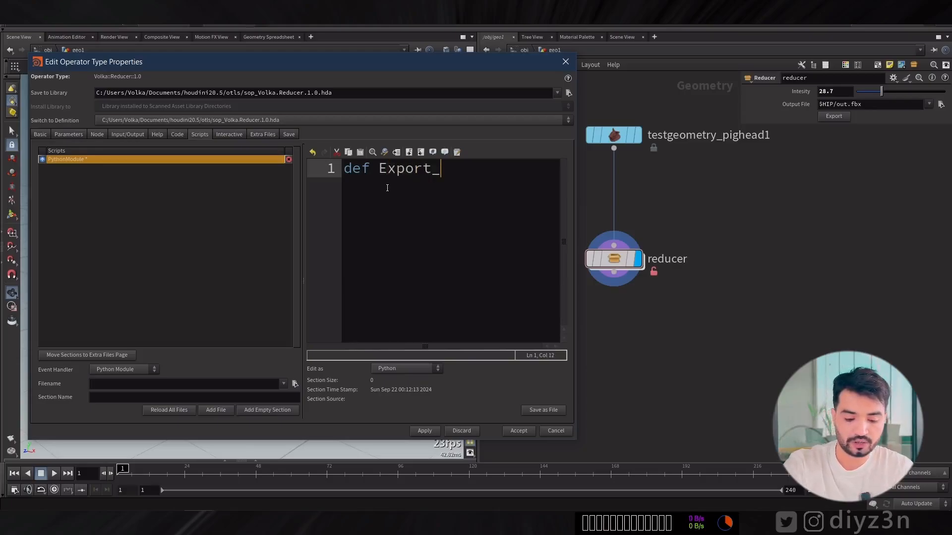
text(Func)
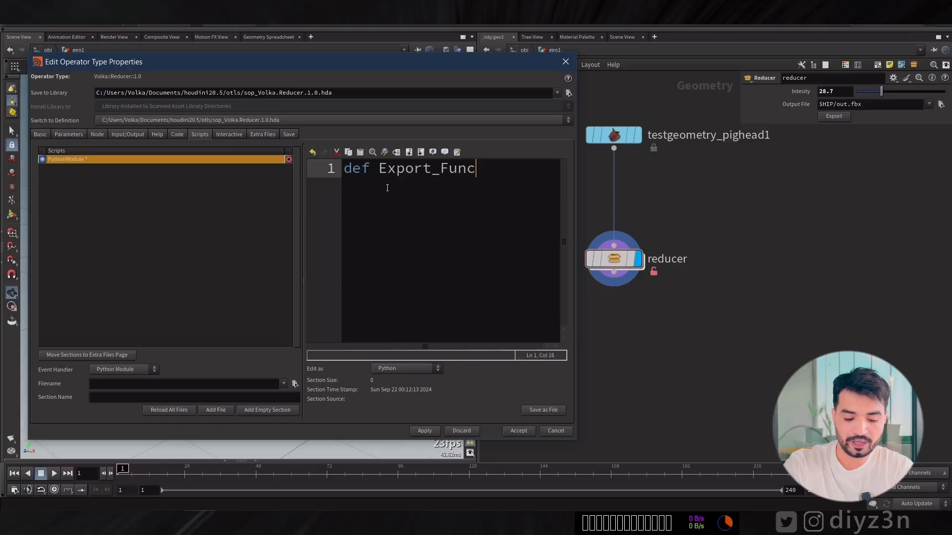
text(():)
key(Return)
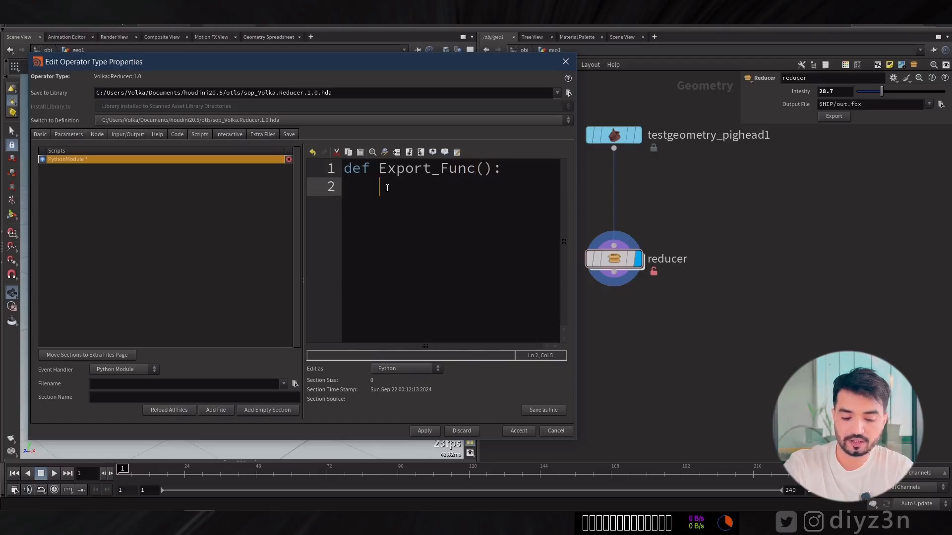
Make Export_Func() print "Hello diyz3n" and widen the code area so the whole line fits.
text(print)
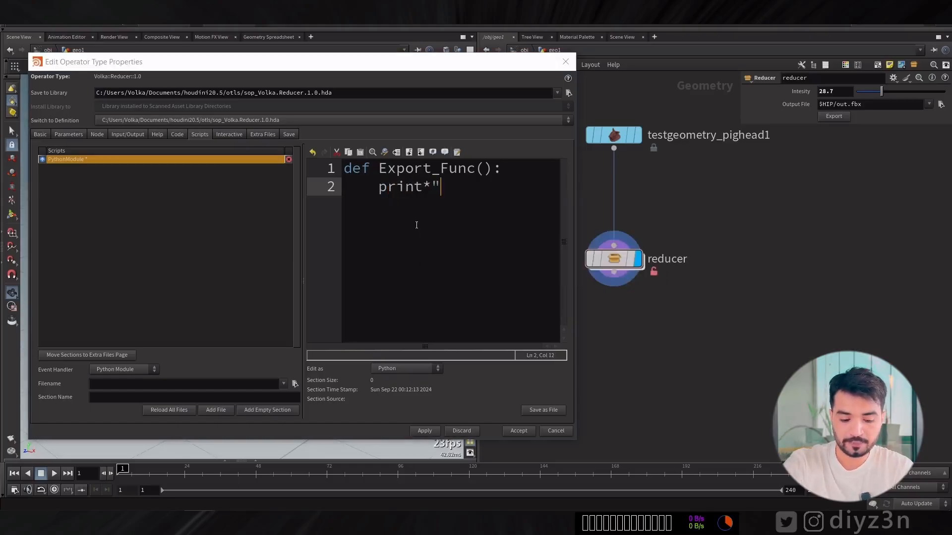
text(("H)
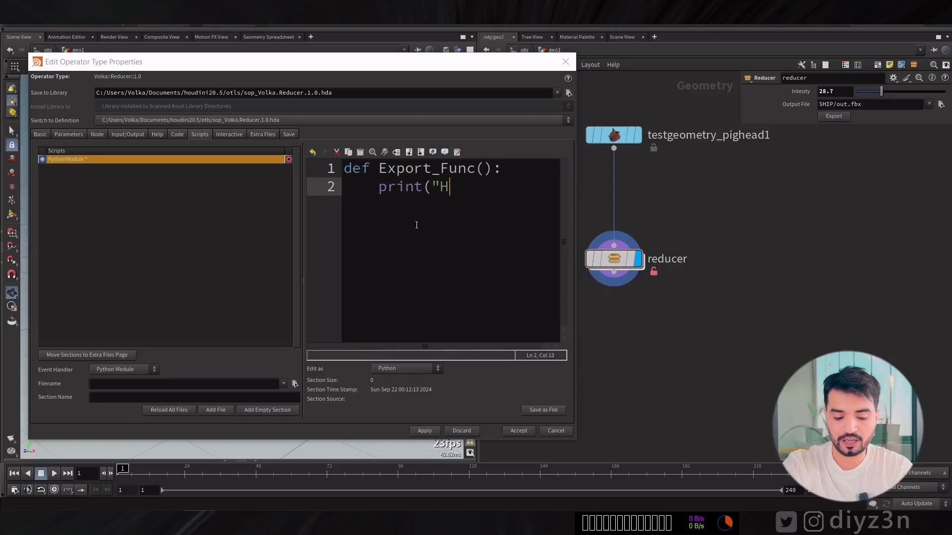
text(ello)
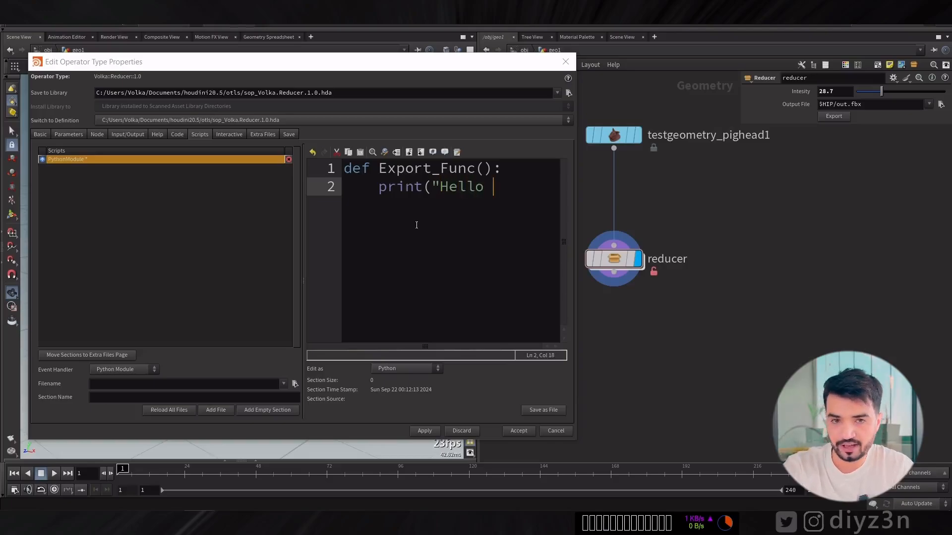
text( diy)
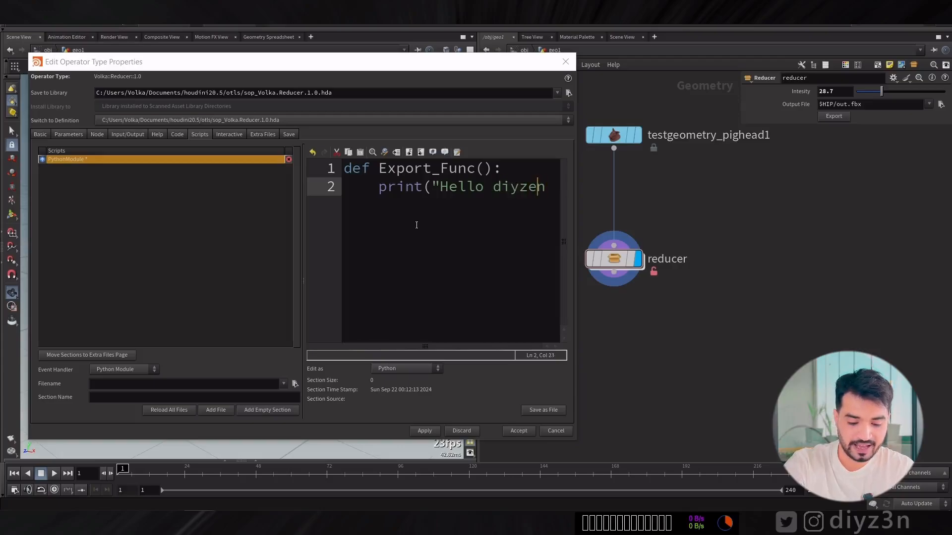
text(z3)
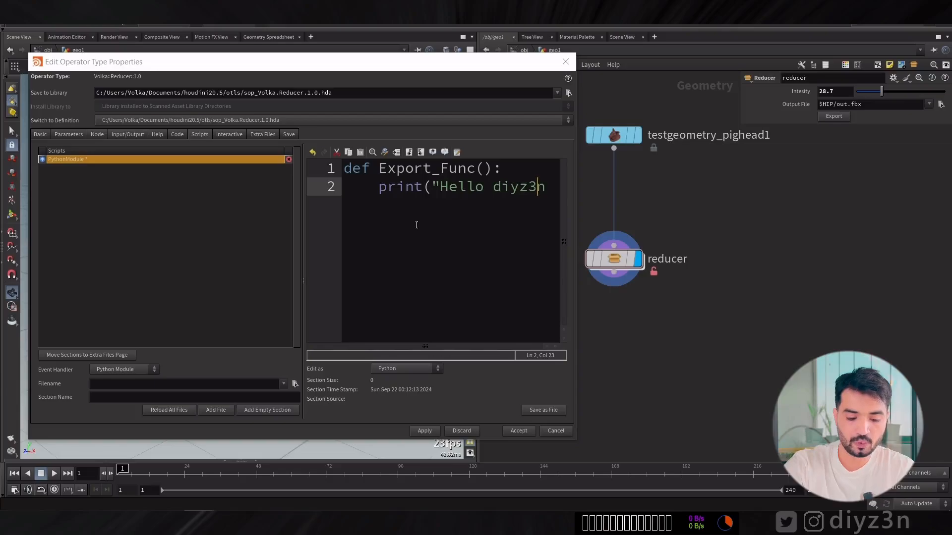
text(n"))
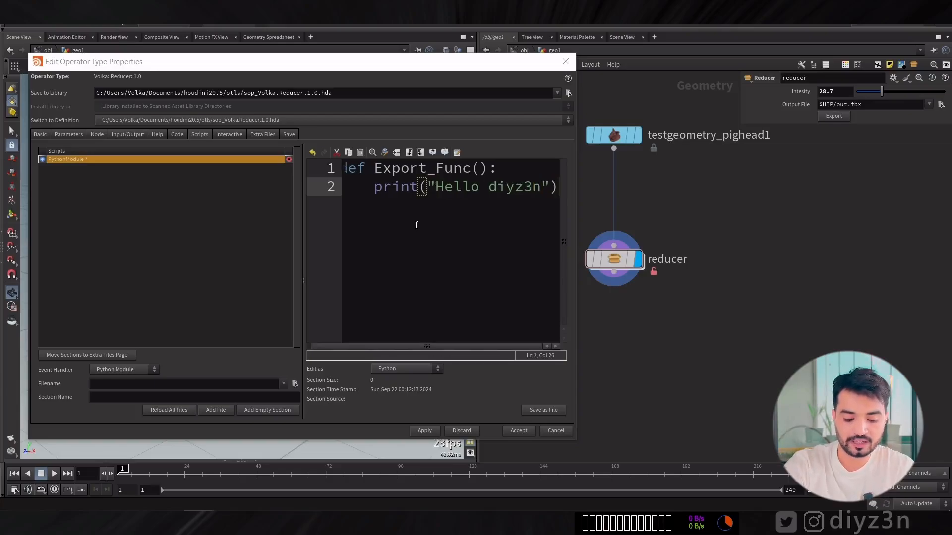
drag(307, 265, 232, 263)
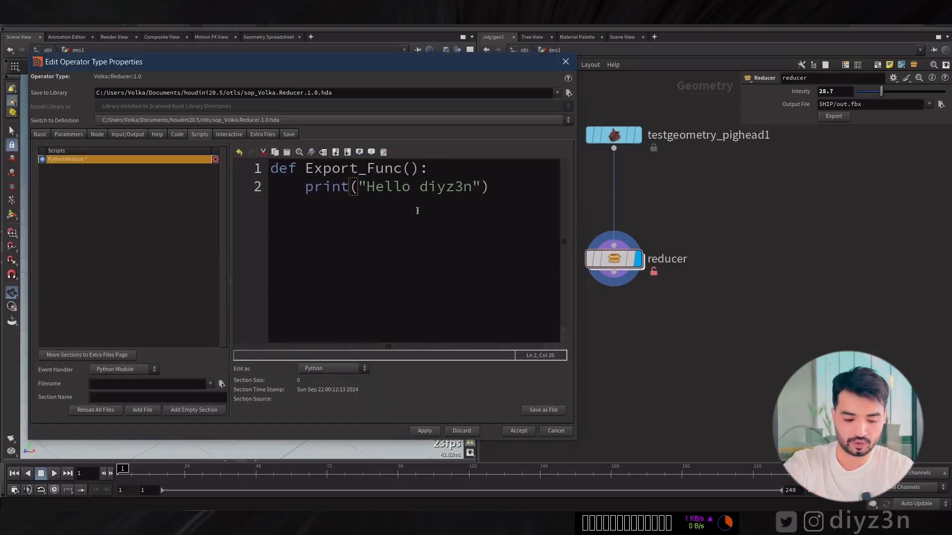
Begin the Export button's callback script with hou.phm(). in the asset's parameter definition.
click(98, 133)
click(68, 134)
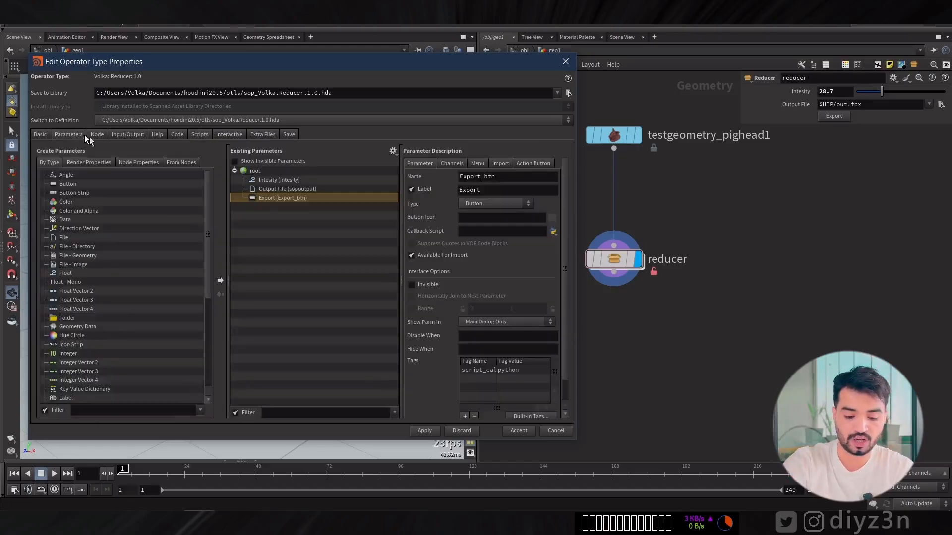
click(536, 230)
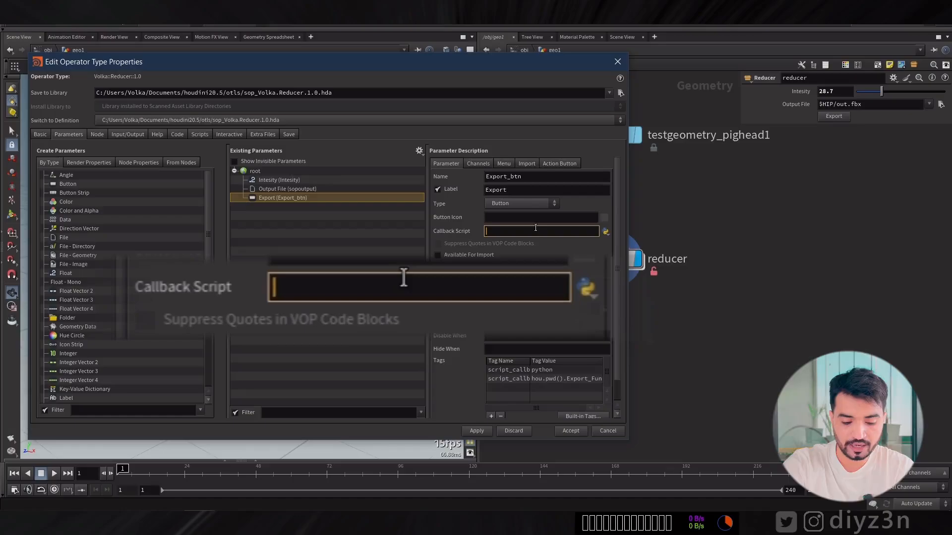
text(hou)
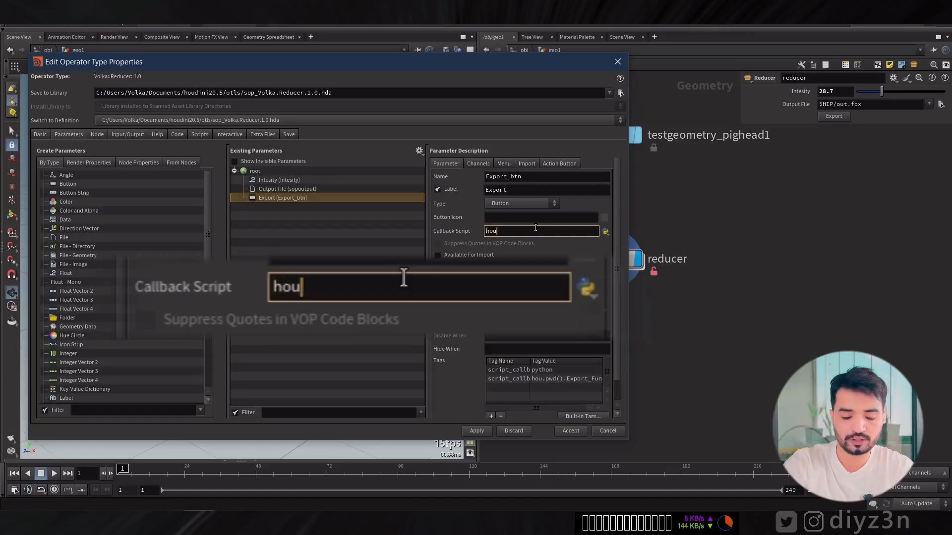
text(.)
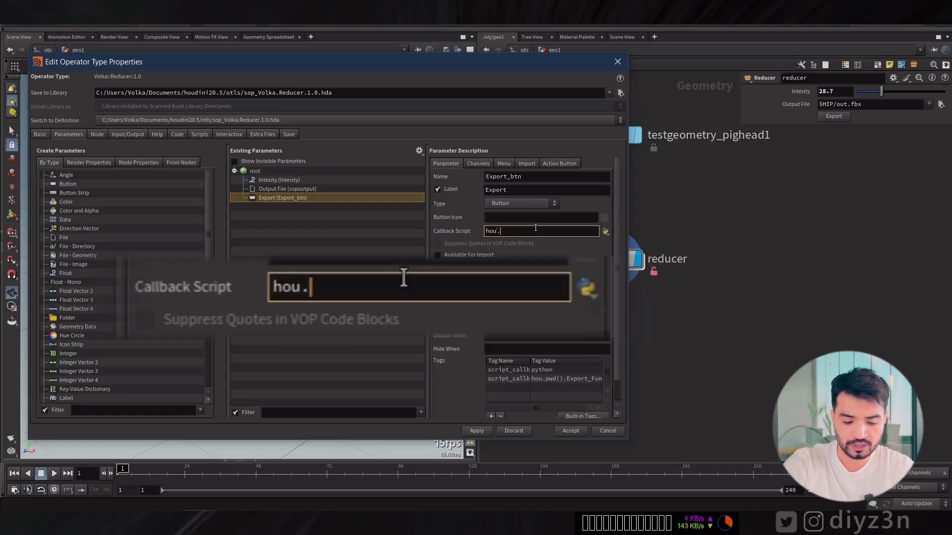
text(phm)
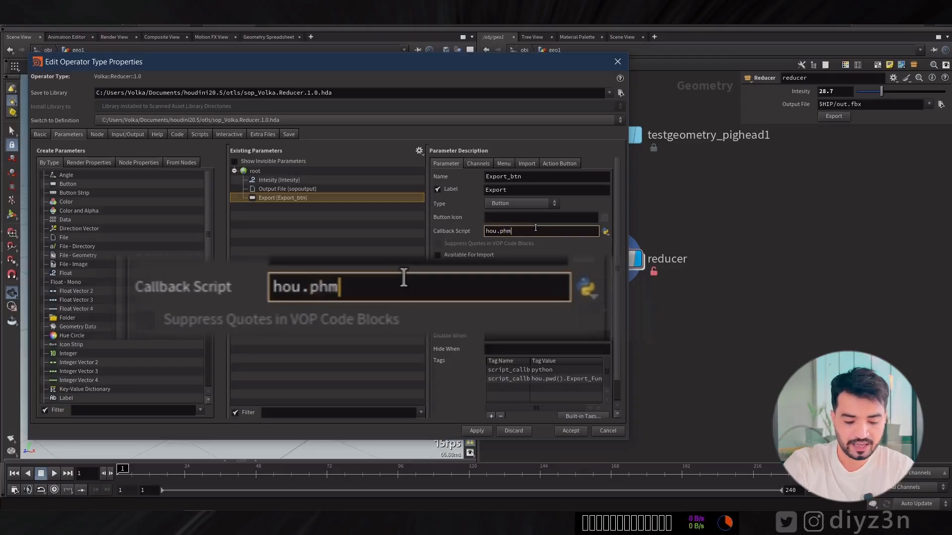
text(().)
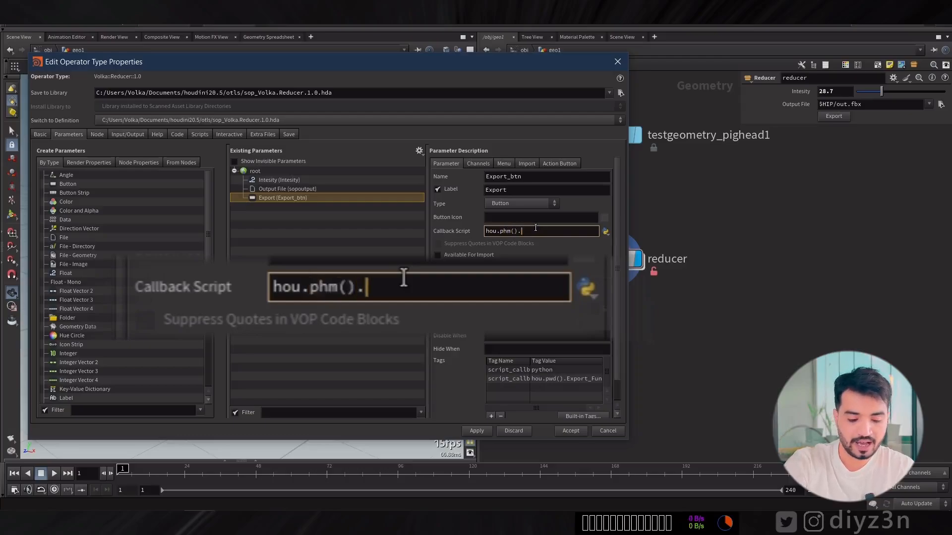
Complete the Export button's callback script as hou.phm().Export_Func() and apply the change to the asset.
click(200, 134)
drag(439, 169, 322, 172)
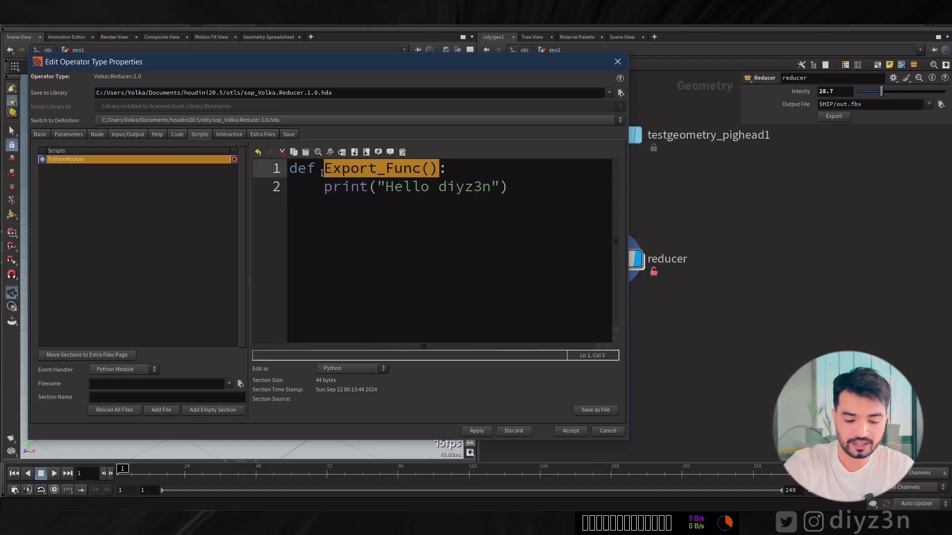
click(69, 135)
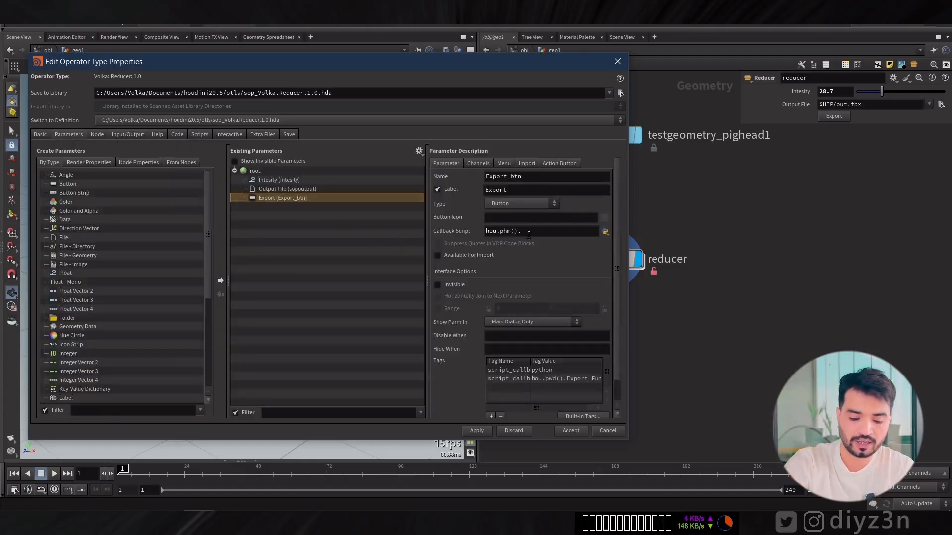
click(478, 434)
click(503, 490)
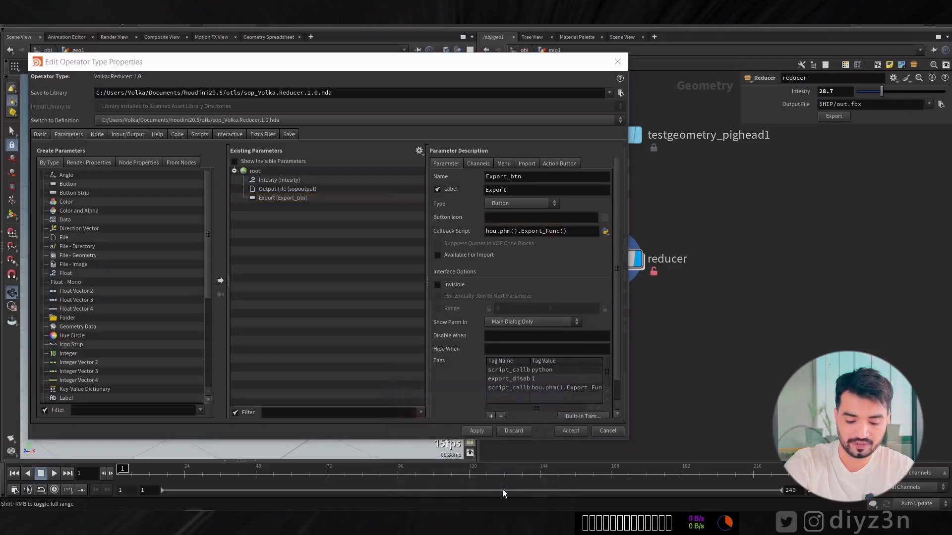
Run the reducer node's export several times and check the Houdini console output.
click(827, 119)
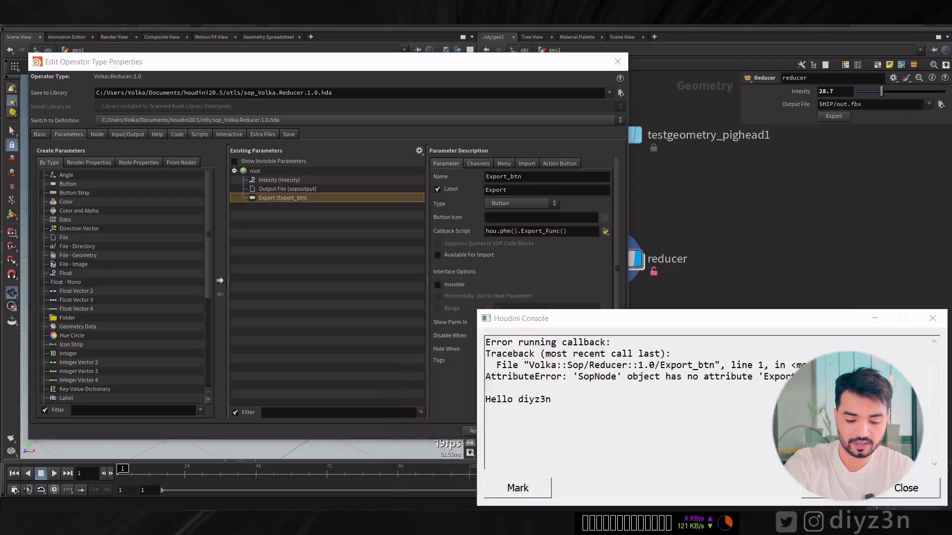
click(835, 118)
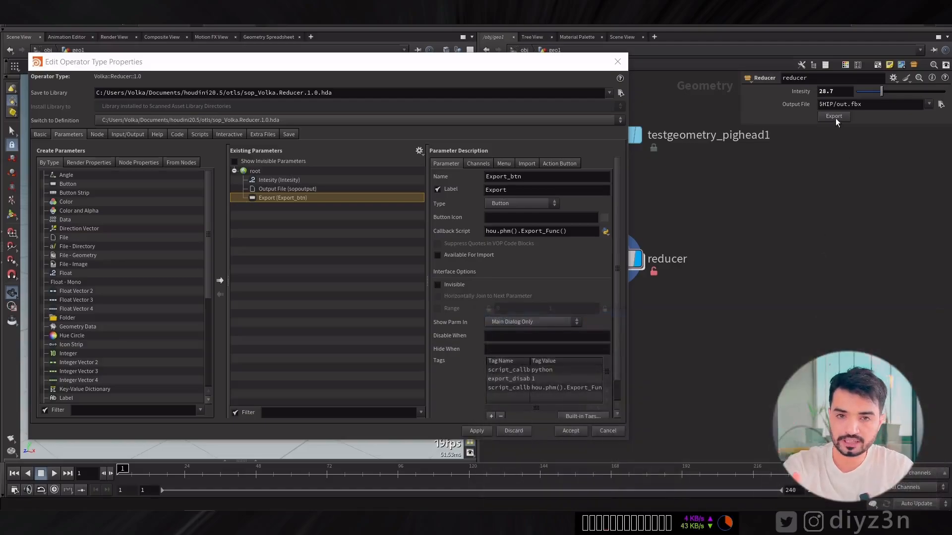
drag(579, 342, 486, 342)
click(486, 354)
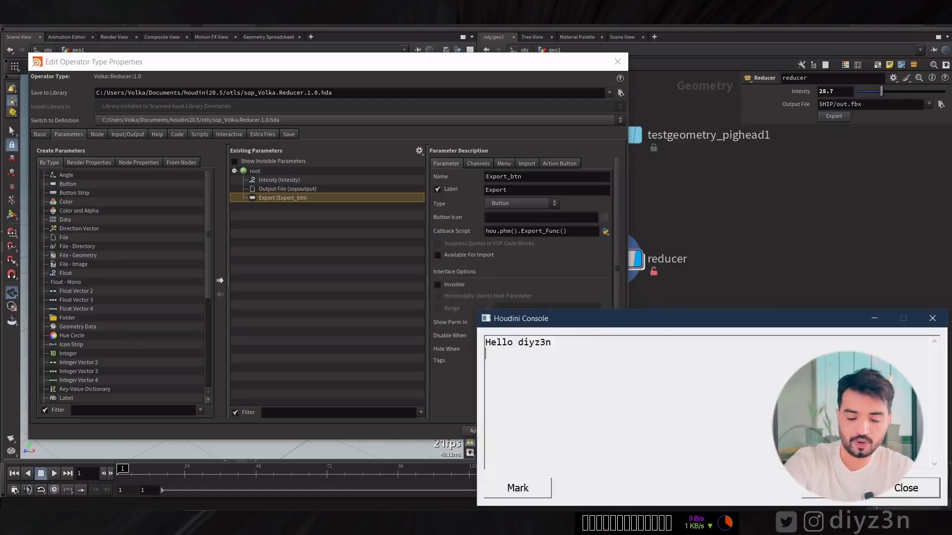
click(881, 494)
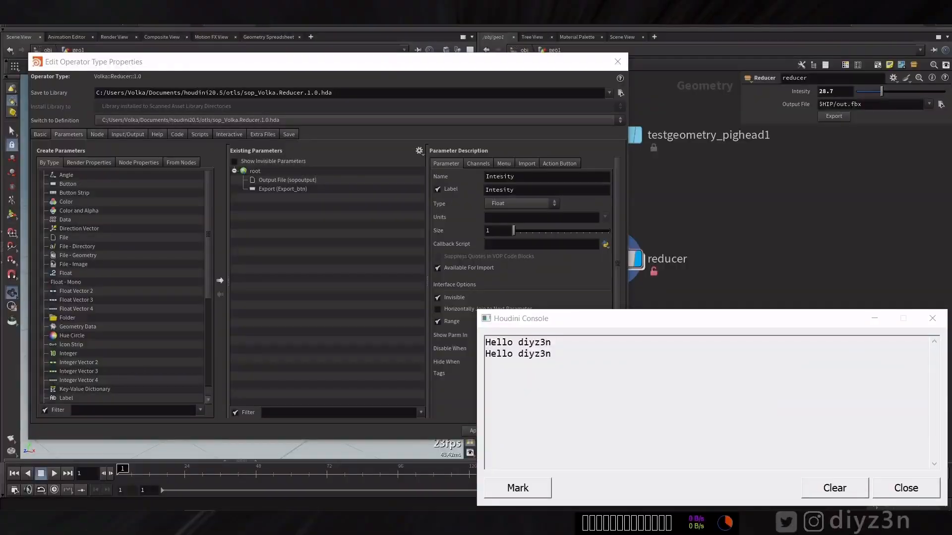
click(834, 118)
click(834, 120)
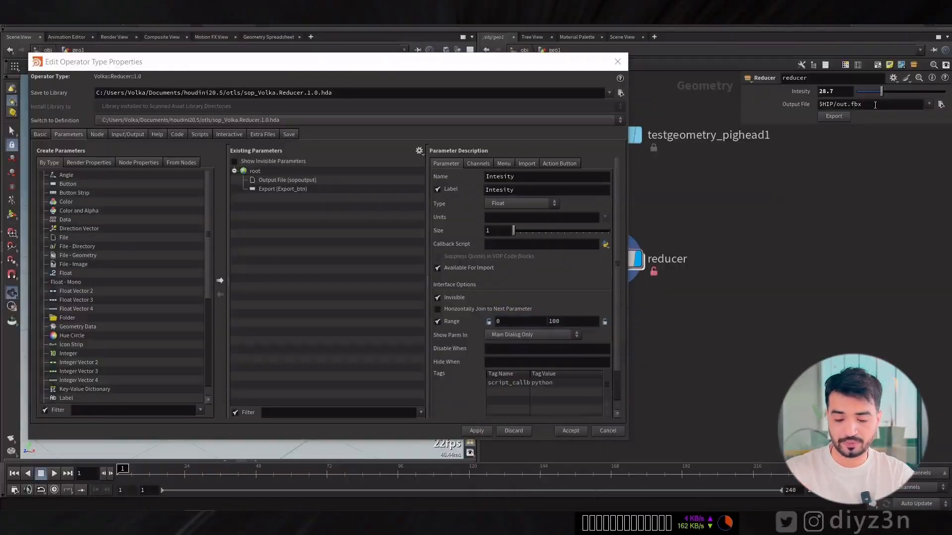
Add the line MyNode = hou.pwd() above the print statement in the Python Module's Export_Func().
click(875, 104)
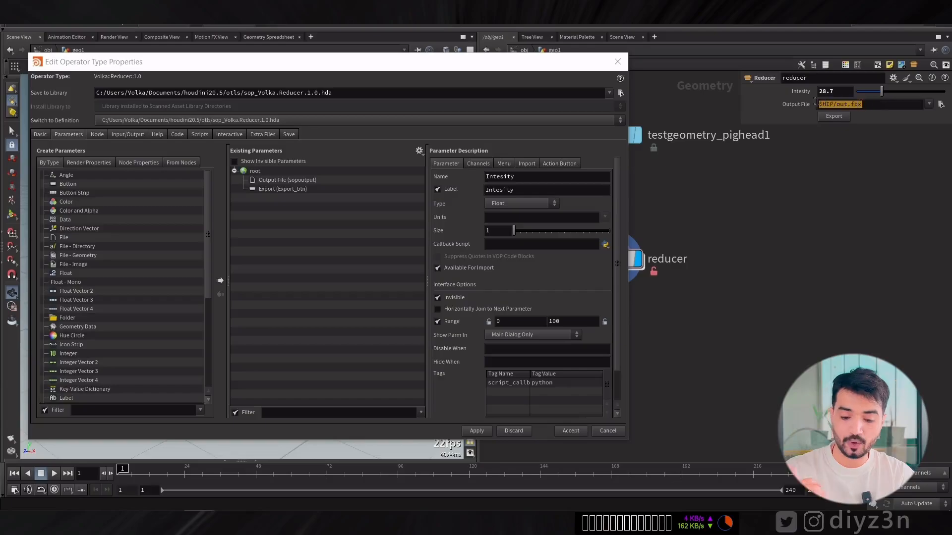
double_click(865, 108)
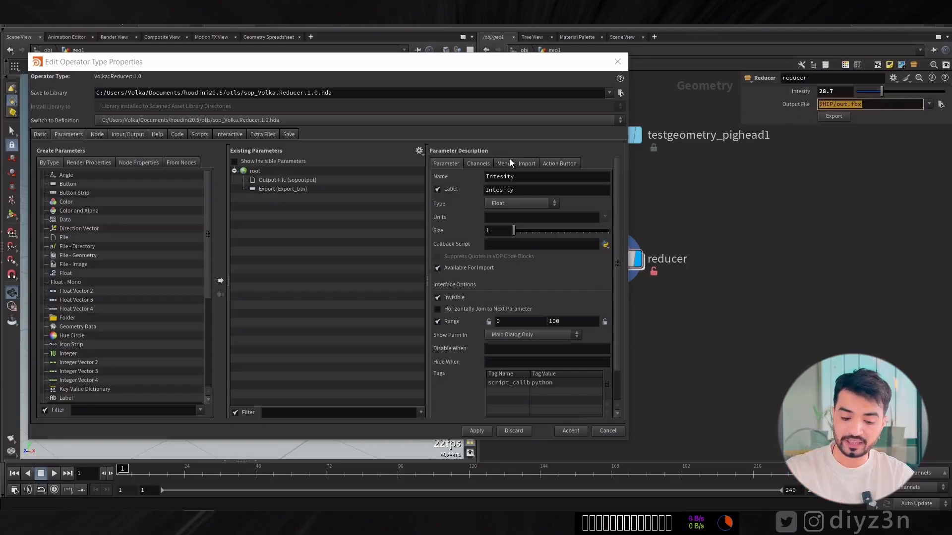
click(198, 134)
click(457, 174)
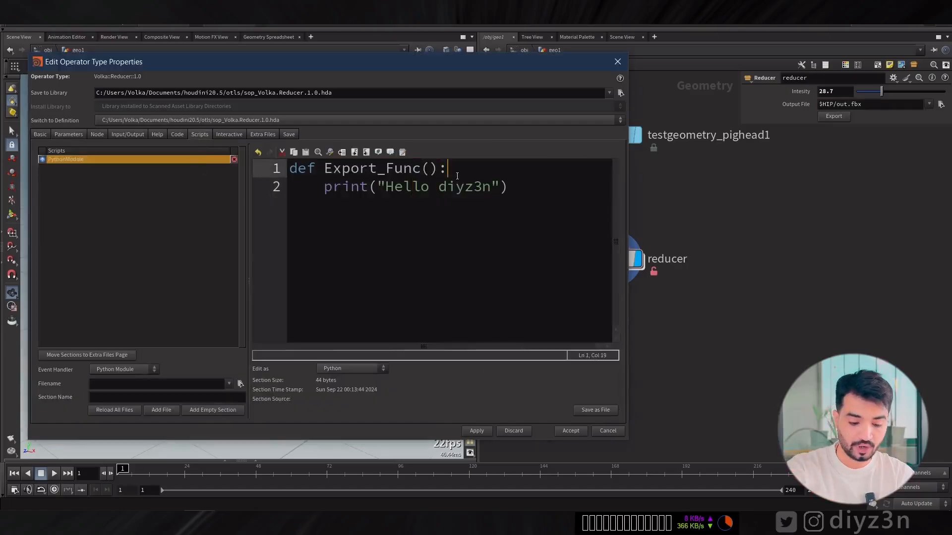
key(Return)
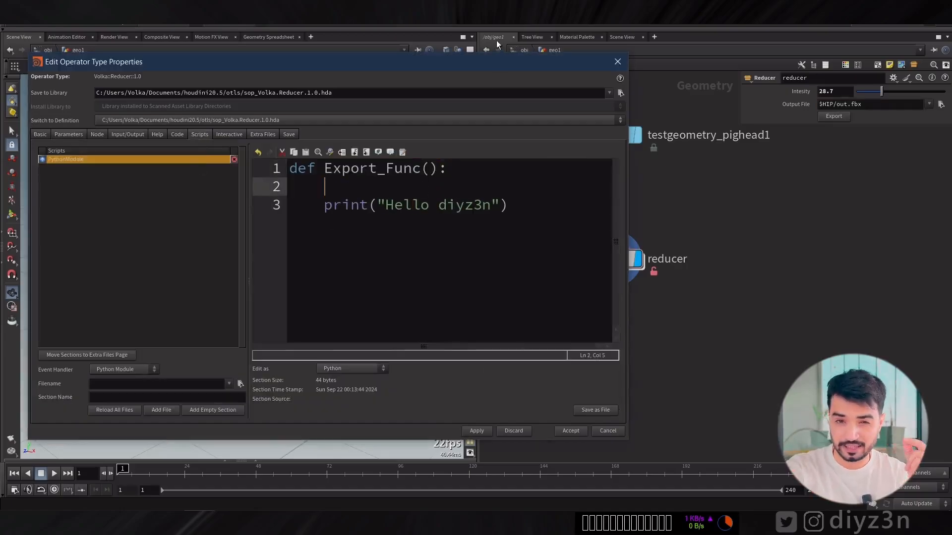
drag(490, 63, 397, 66)
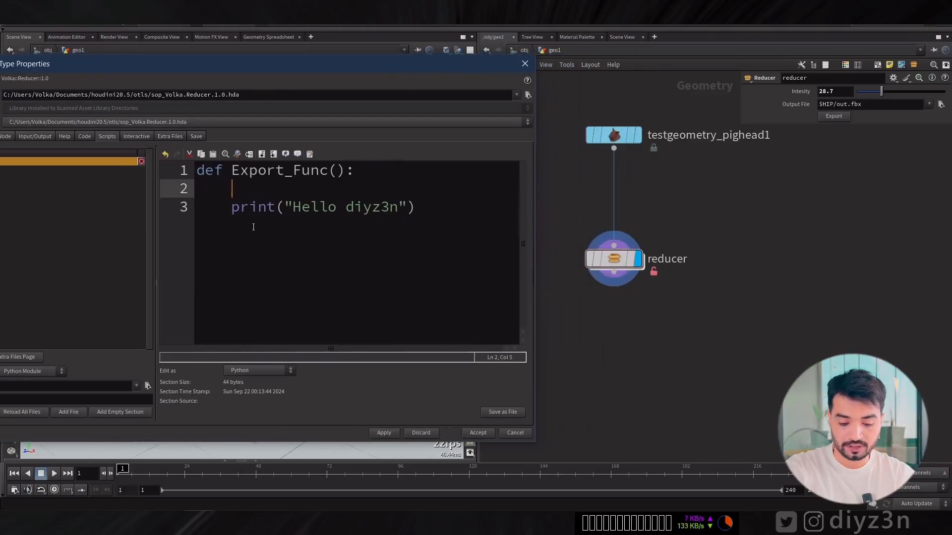
text(Cu)
key(BackSpace)
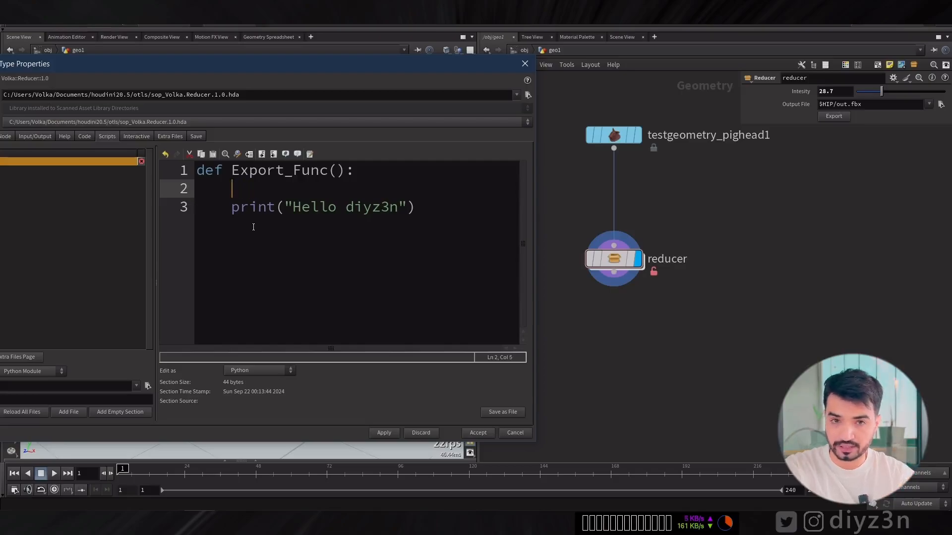
text(MyNode )
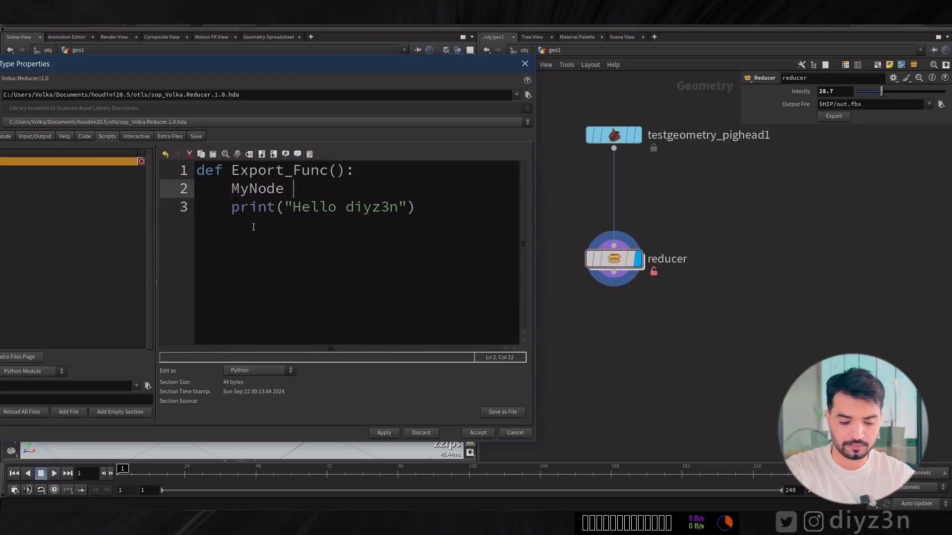
text(= h)
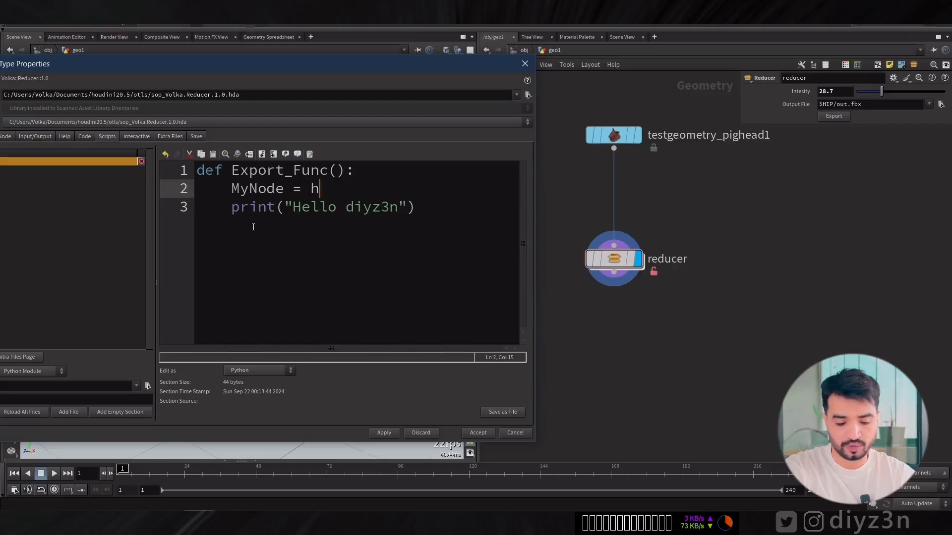
text(ou.pwd())
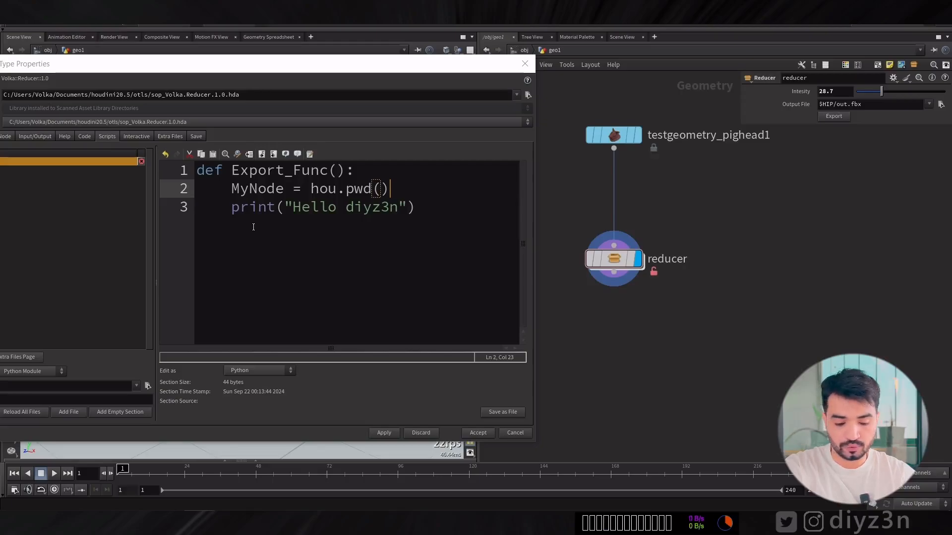
Replace the printed "Hello diyz3n" text with the MyNode variable and apply the script change.
double_click(251, 190)
key(ctrl+c)
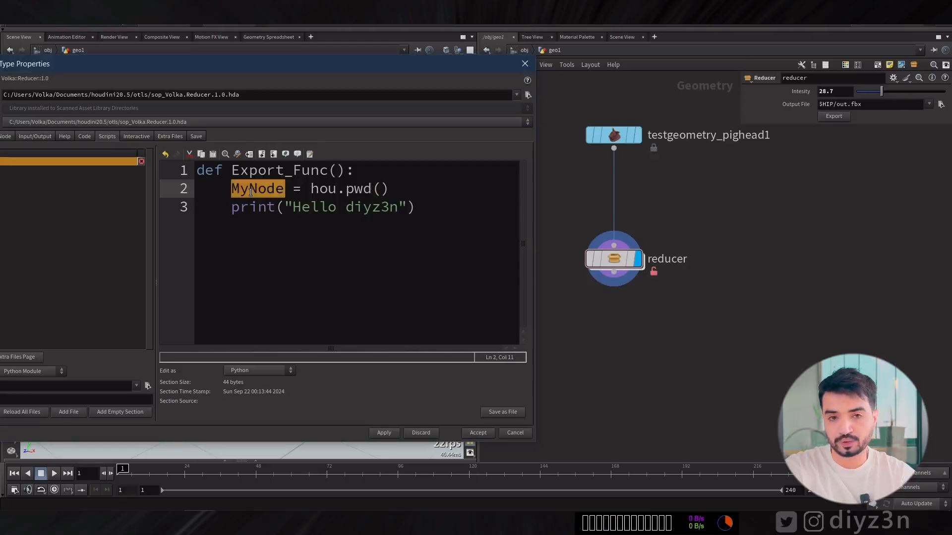
drag(287, 209, 407, 207)
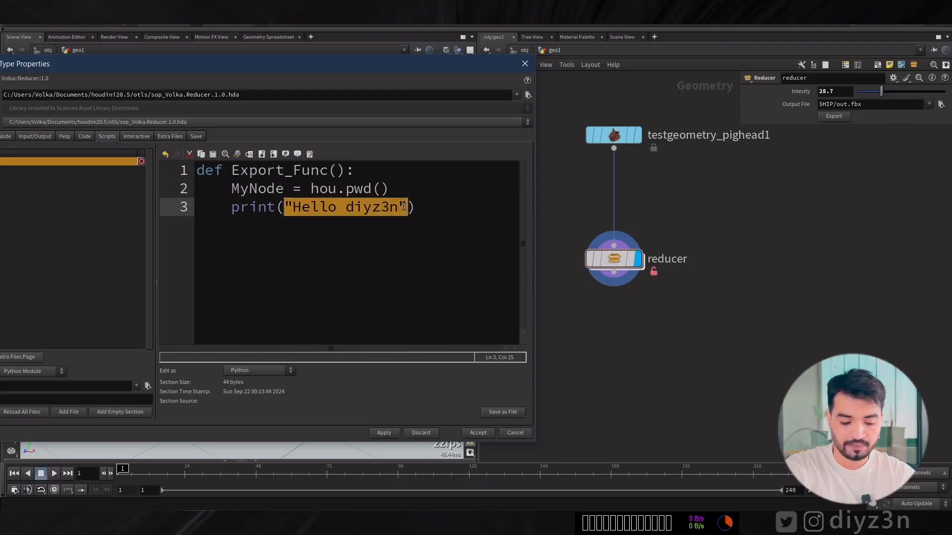
key(ctrl+v)
click(371, 433)
click(409, 490)
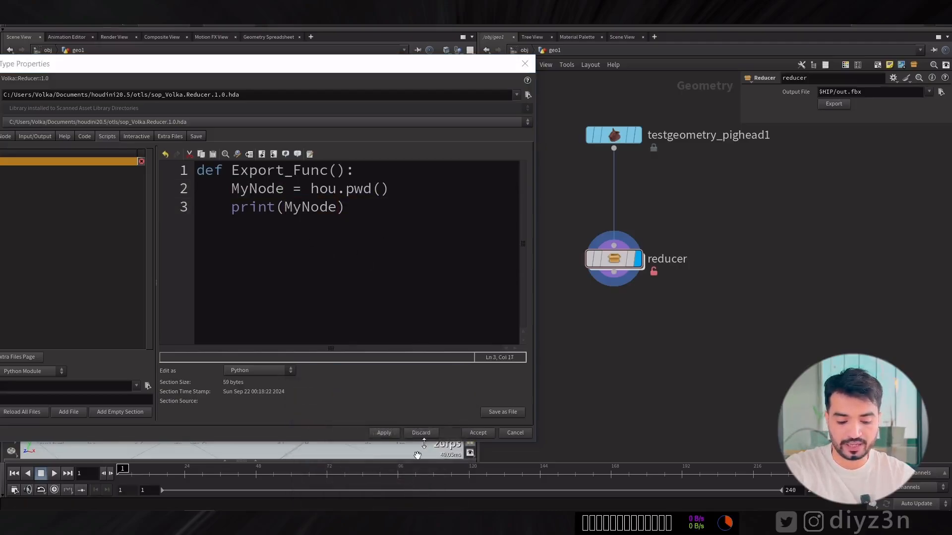
Run the export three times on the reducer node, check what the console prints and dismiss the console.
click(829, 108)
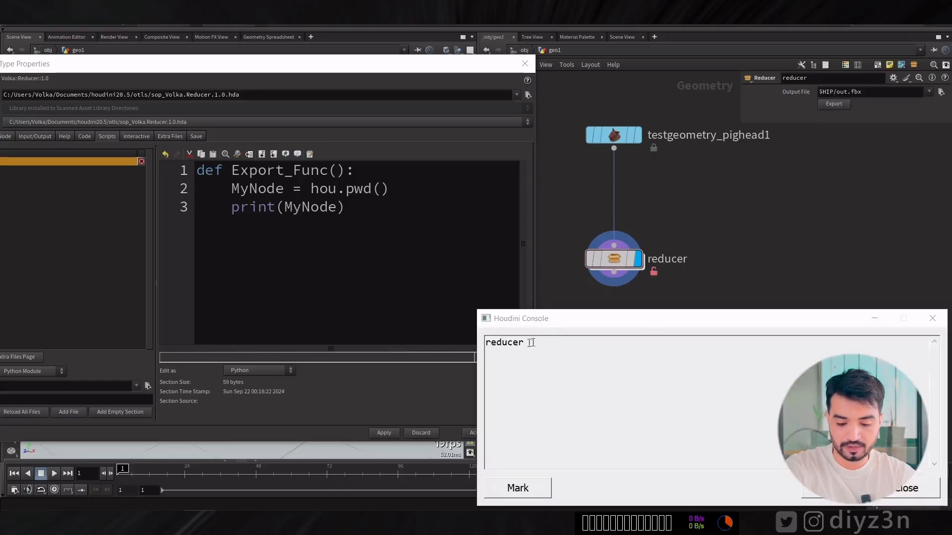
click(834, 104)
click(834, 103)
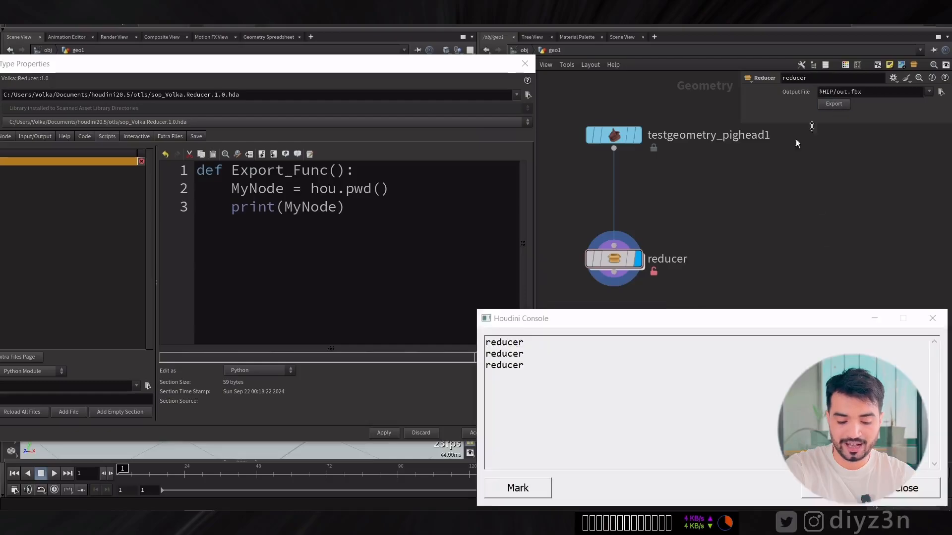
click(898, 489)
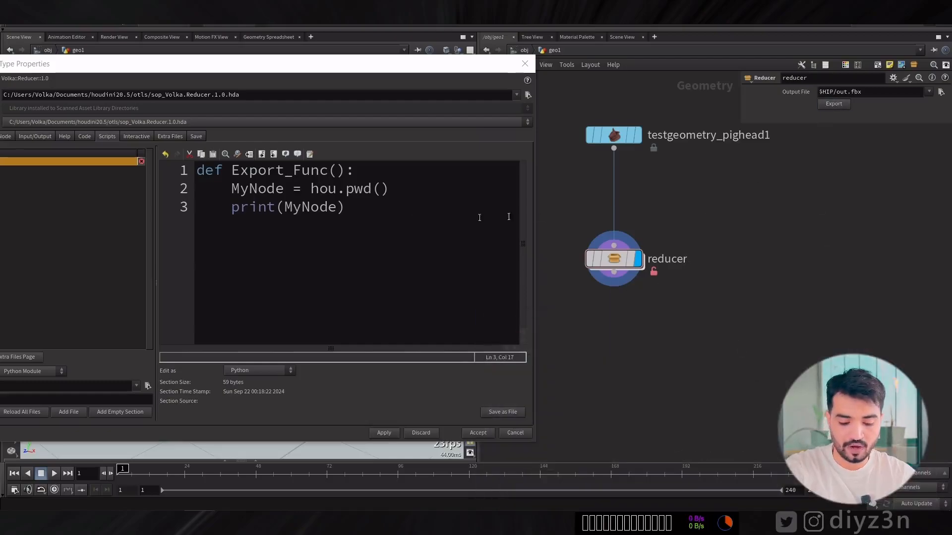
drag(288, 68, 398, 72)
click(78, 143)
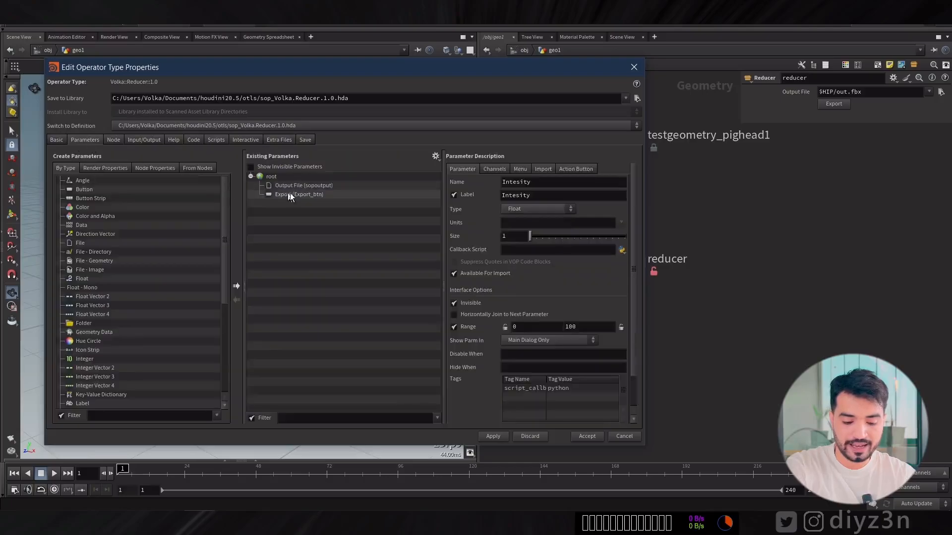
drag(517, 71, 446, 72)
drag(257, 73, 309, 66)
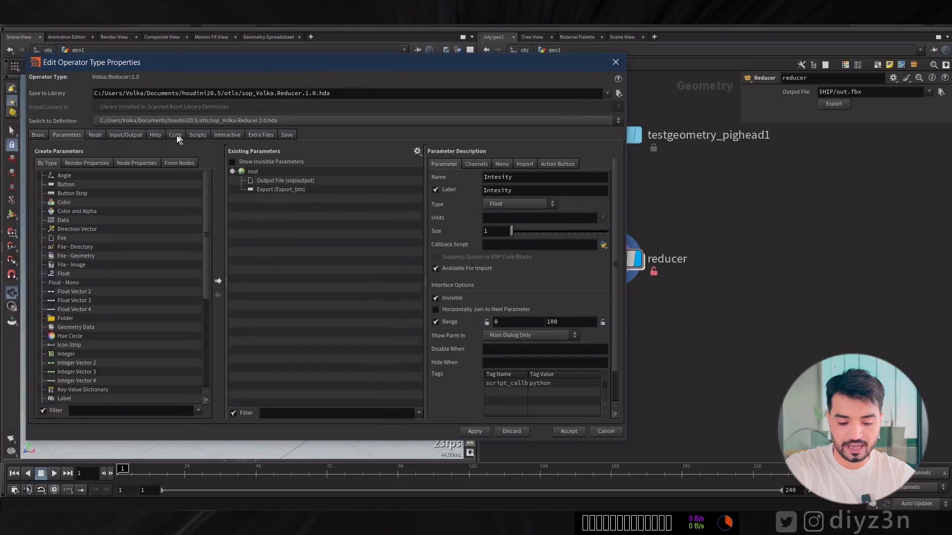
Extend the print statement in Export_Func() to MyNode.param("") with an empty parameter name.
click(198, 135)
drag(390, 61, 353, 62)
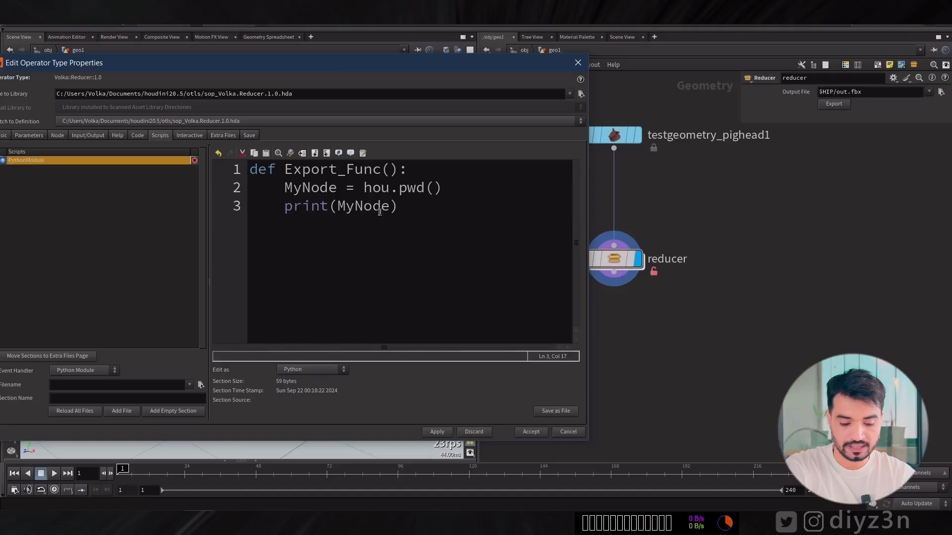
text(.param)
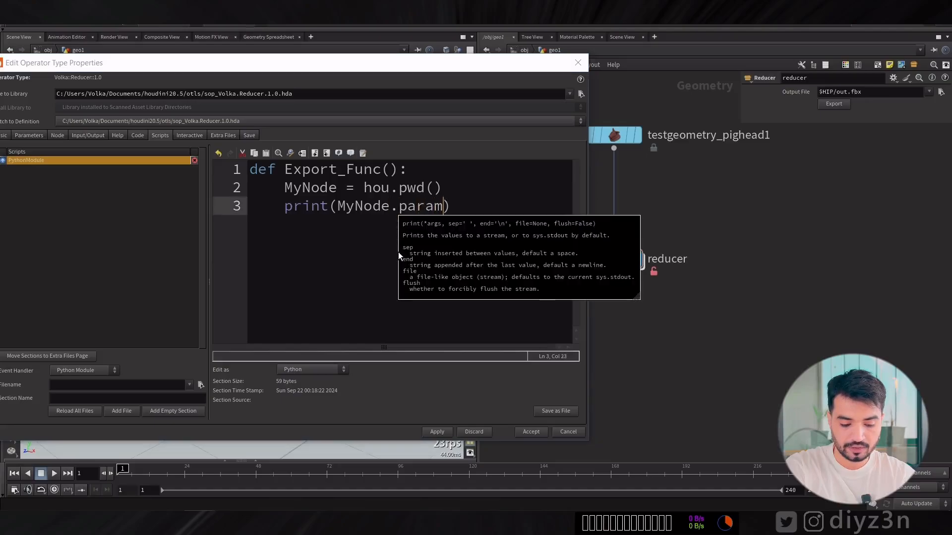
text(("))
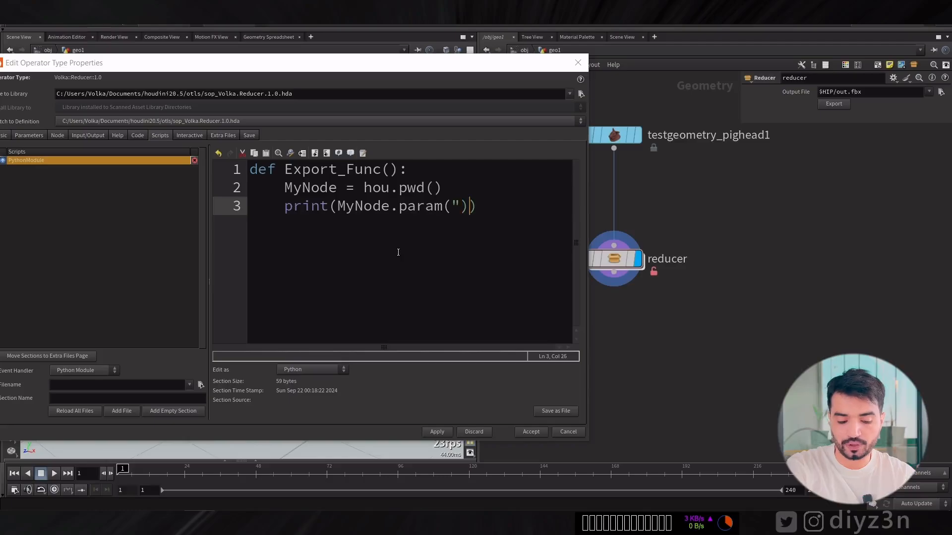
text(")
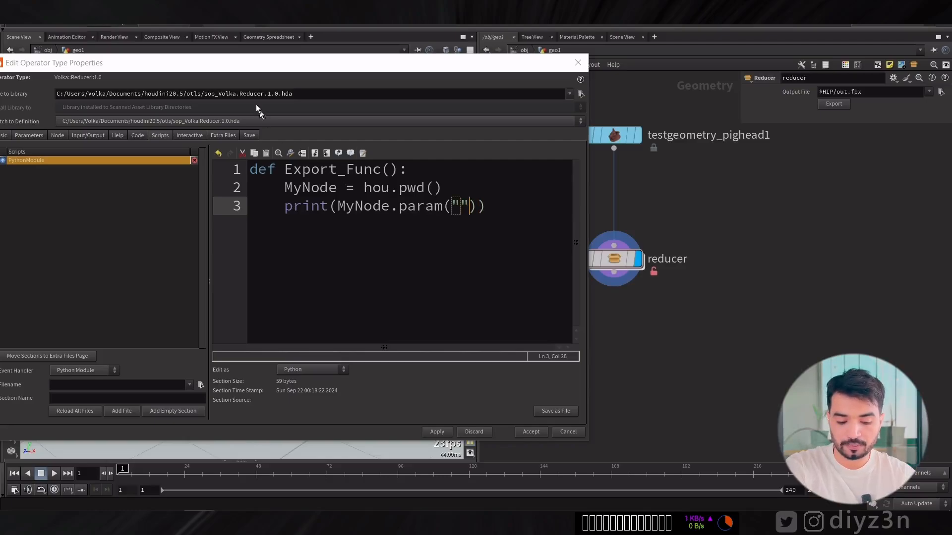
Copy the Output File parameter's name, sopoutput, into the quotes of the param() call and shrink the code text slightly.
drag(232, 67, 291, 65)
click(81, 135)
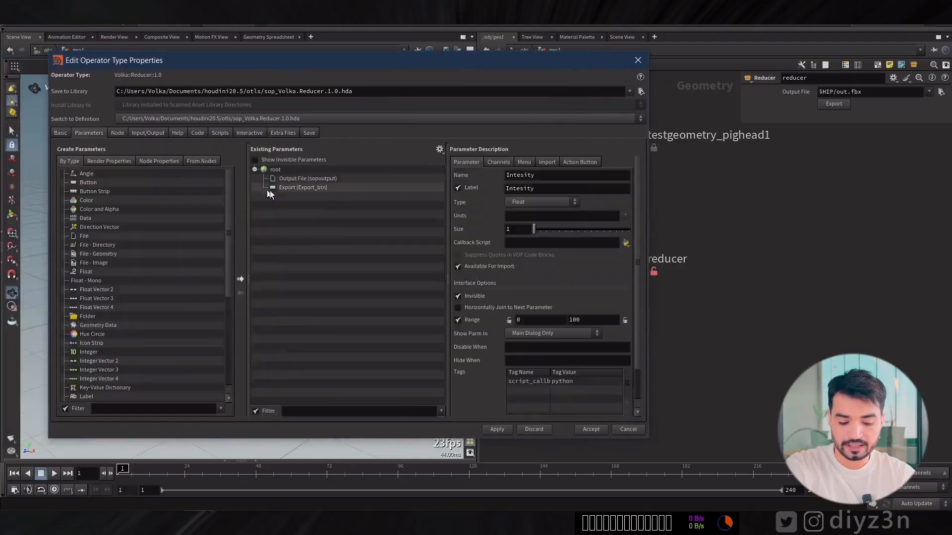
click(301, 179)
double_click(520, 174)
key(ctrl+c)
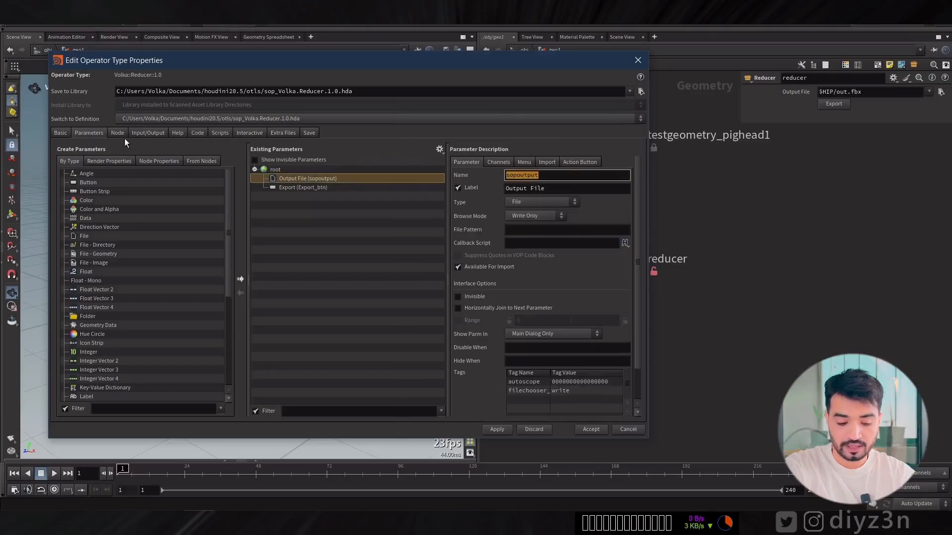
click(222, 133)
click(517, 200)
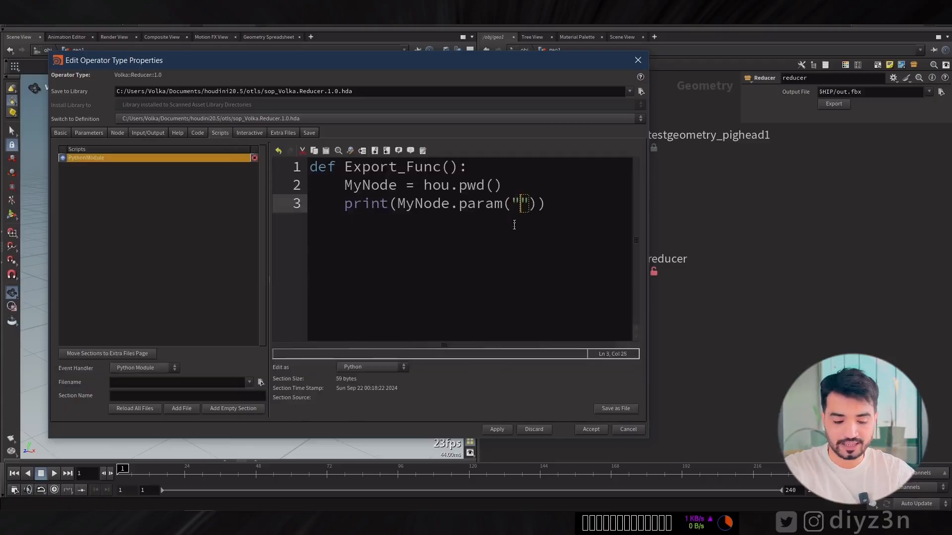
key(ctrl+v)
ctrl+scroll(515, 229, down, 2)
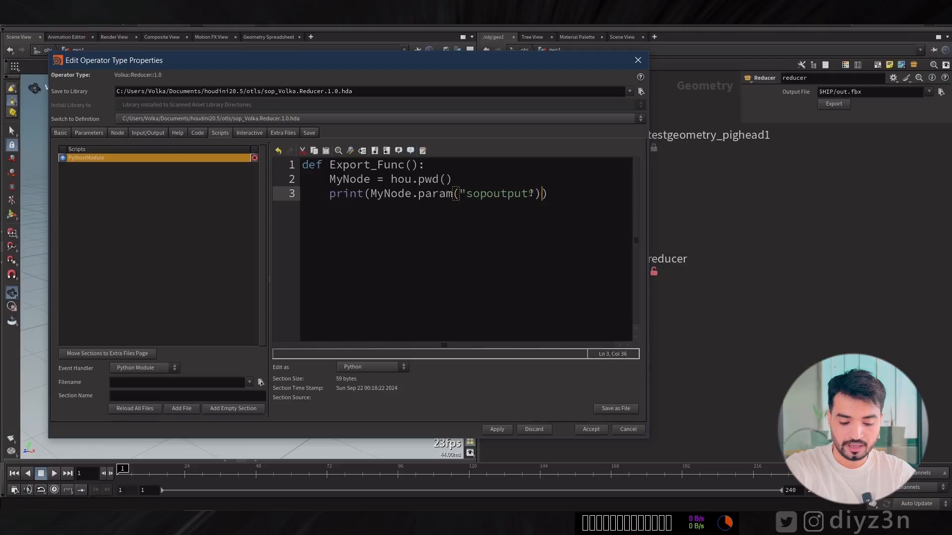
Apply the updated Python Module script and test it by running the reducer node's export.
click(568, 192)
click(497, 430)
click(522, 487)
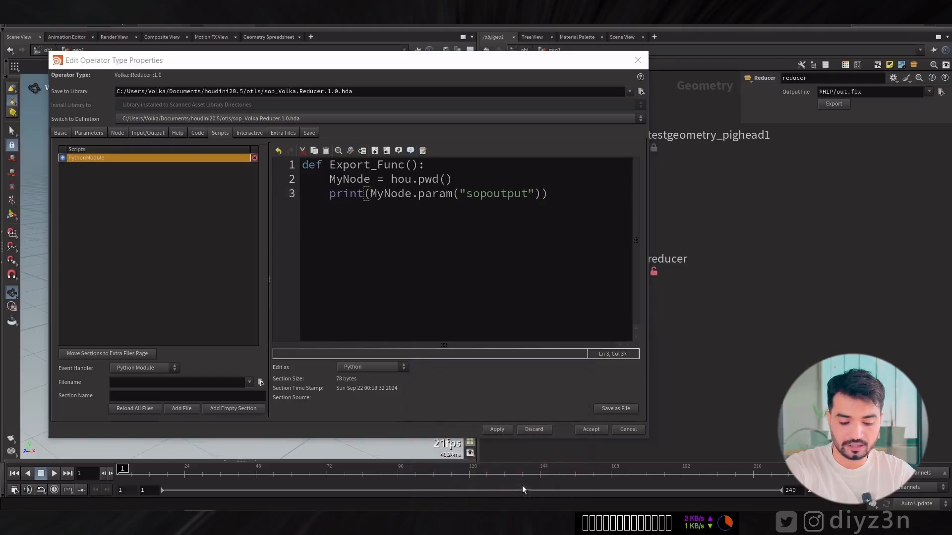
click(840, 108)
click(839, 104)
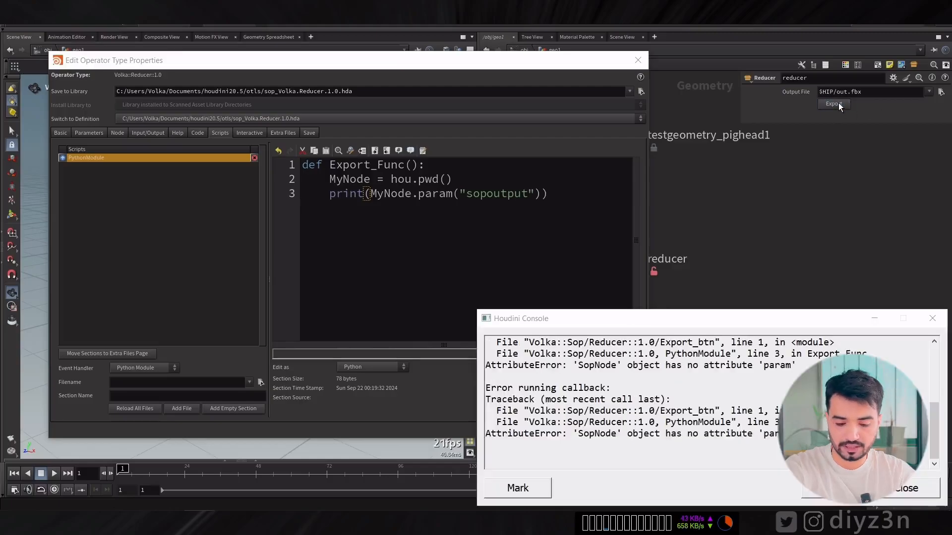
Dismiss the console, correct param to parm in the print statement's MyNode call and apply the Python Module script.
click(932, 319)
click(446, 195)
key(BackSpace)
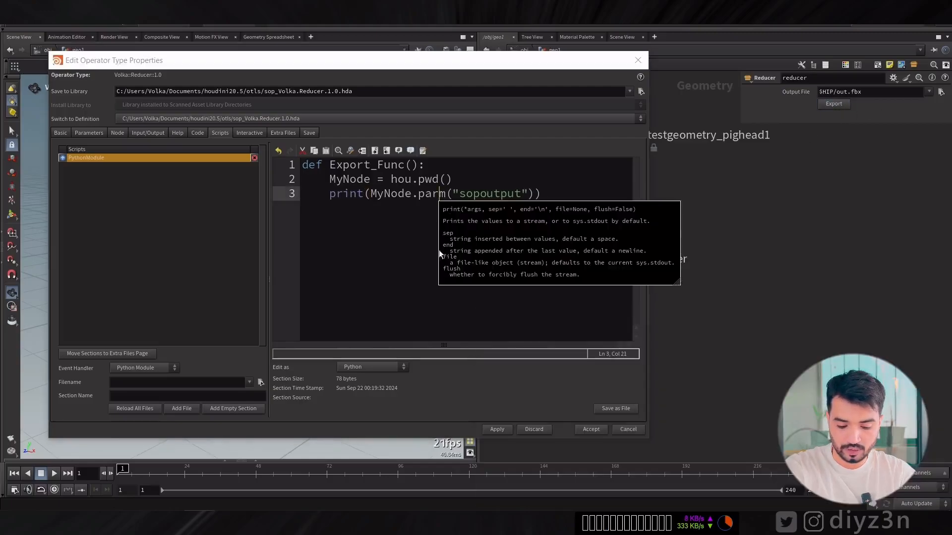
click(498, 430)
click(517, 483)
Run the reducer node's export repeatedly, clearing the console in between, and check what the parm() call prints.
click(842, 104)
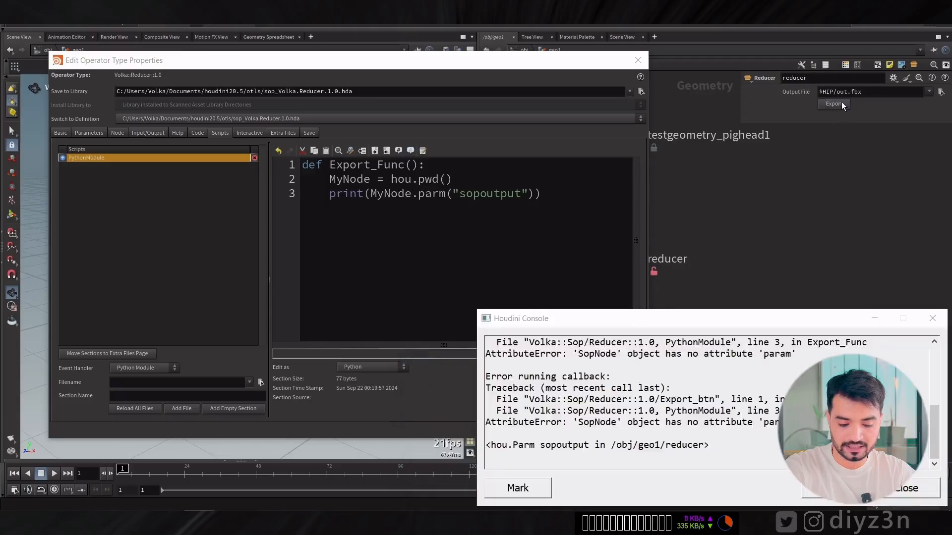
click(842, 105)
click(842, 104)
click(841, 104)
click(841, 104)
click(841, 104)
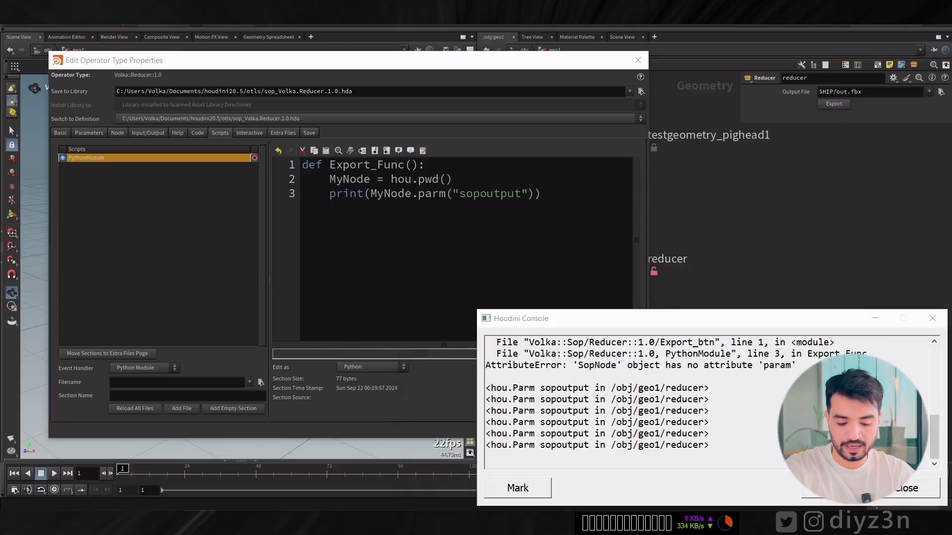
click(825, 106)
click(826, 105)
click(897, 489)
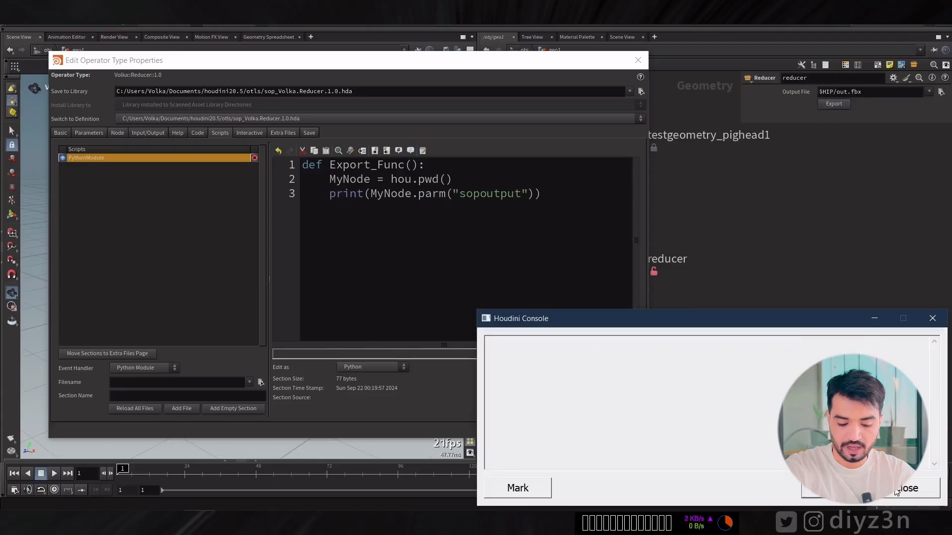
click(841, 93)
click(841, 103)
click(842, 104)
click(841, 103)
click(842, 103)
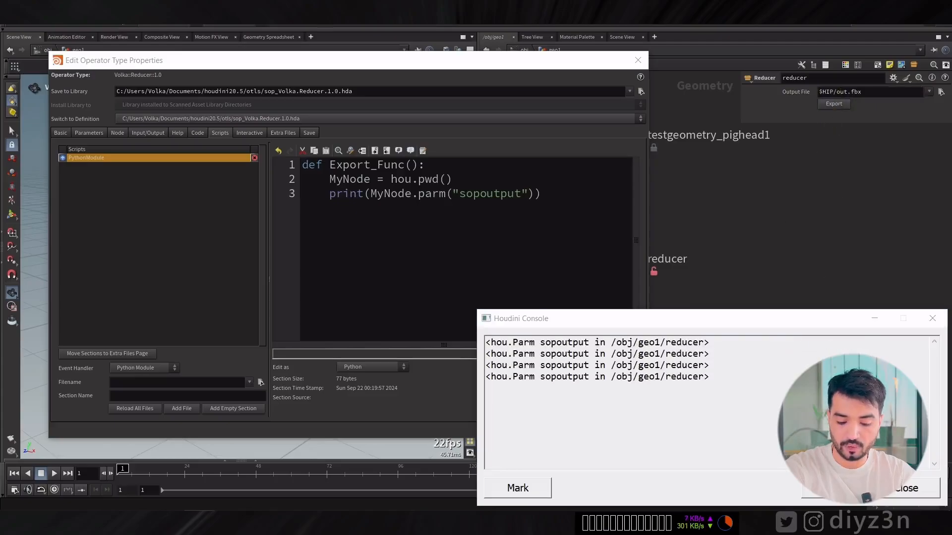
click(903, 488)
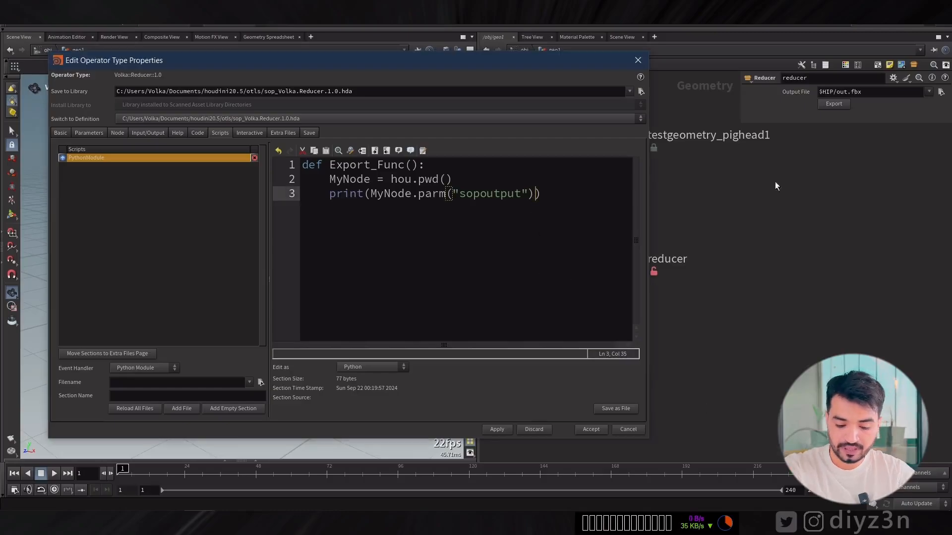
Append .eval() to the MyNode.parm("sopoutput") call inside the print statement and apply the script.
double_click(821, 93)
click(538, 222)
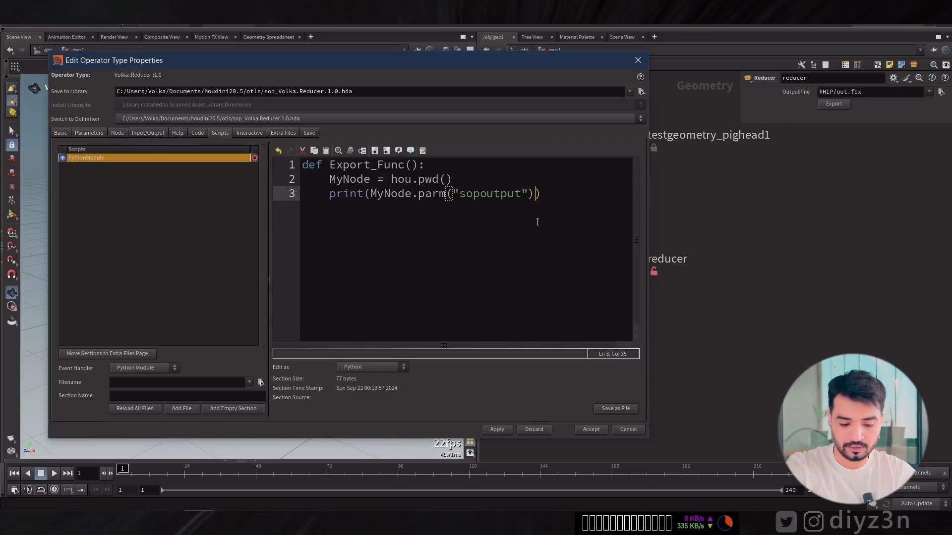
text(.eval)
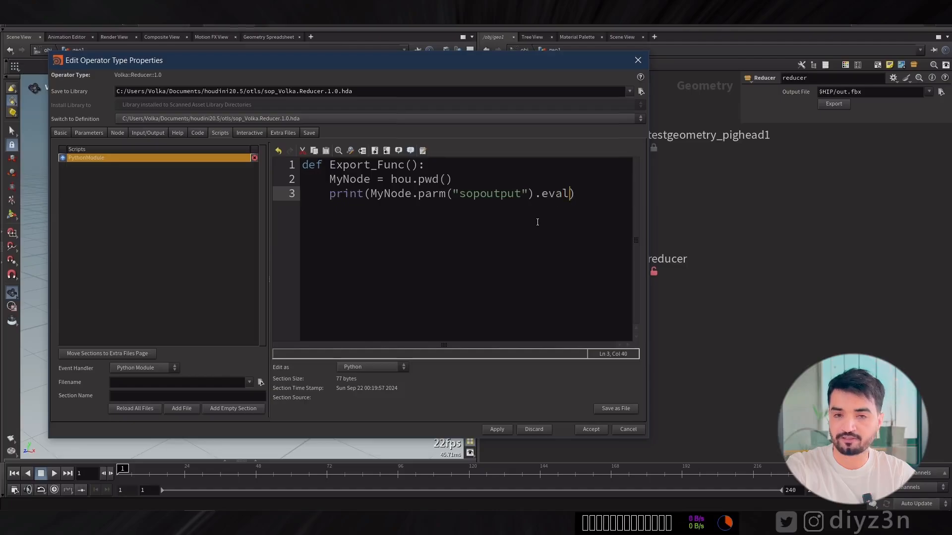
text(())
click(497, 429)
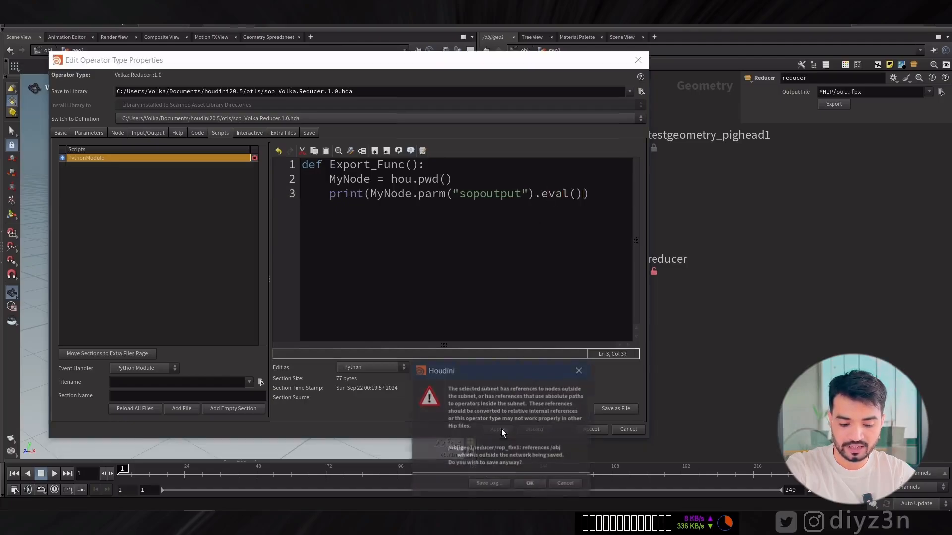
click(529, 485)
Run the reducer node's export several times with a cleared console and check the evaluated output path.
click(827, 105)
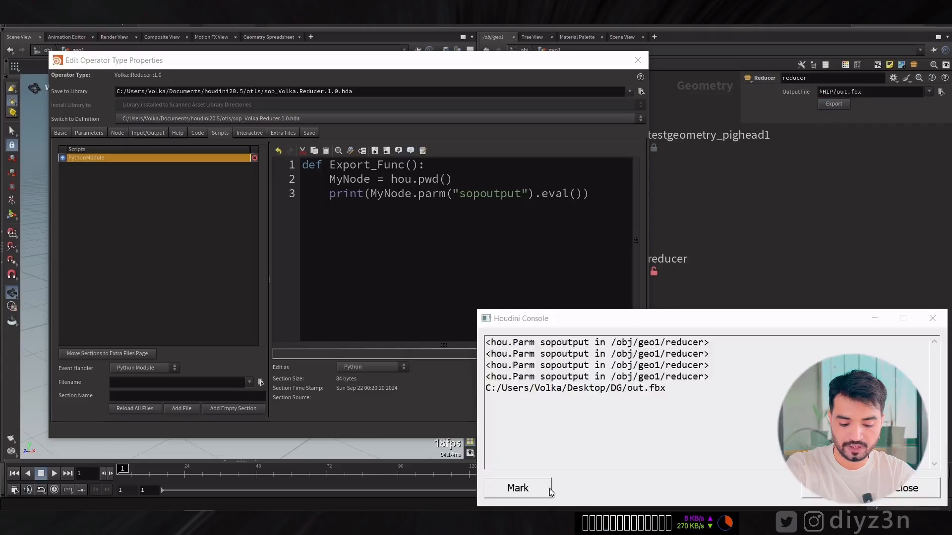
click(835, 488)
click(838, 105)
click(837, 105)
click(838, 104)
click(837, 105)
click(838, 105)
click(838, 105)
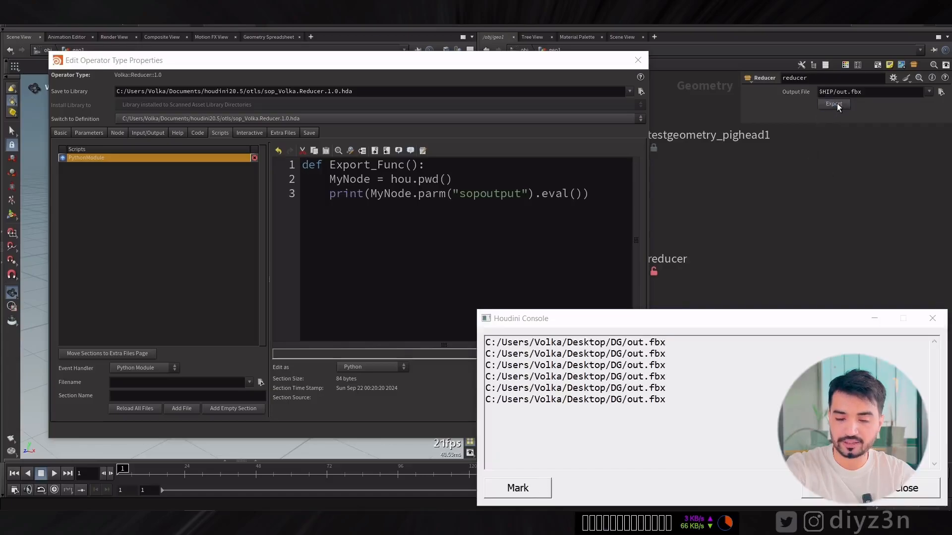
click(838, 104)
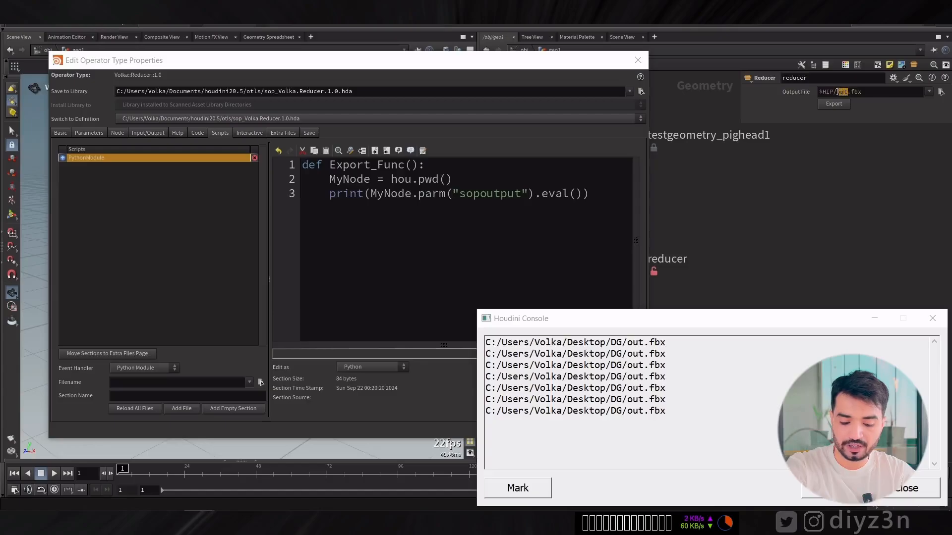
Set the reducer node's Output File to $HIP/mymodel.fbx and test the export several times.
click(838, 92)
text(mymodel)
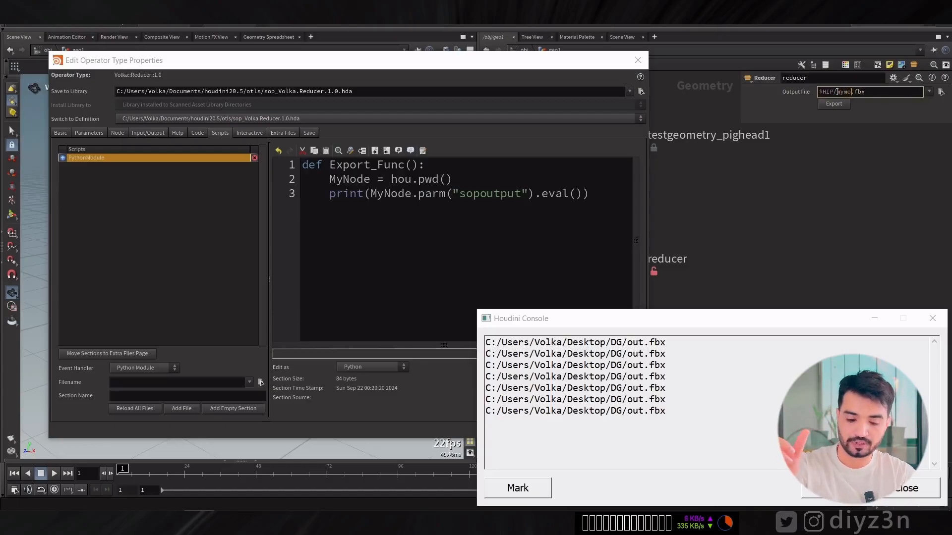
click(835, 105)
click(835, 105)
click(835, 105)
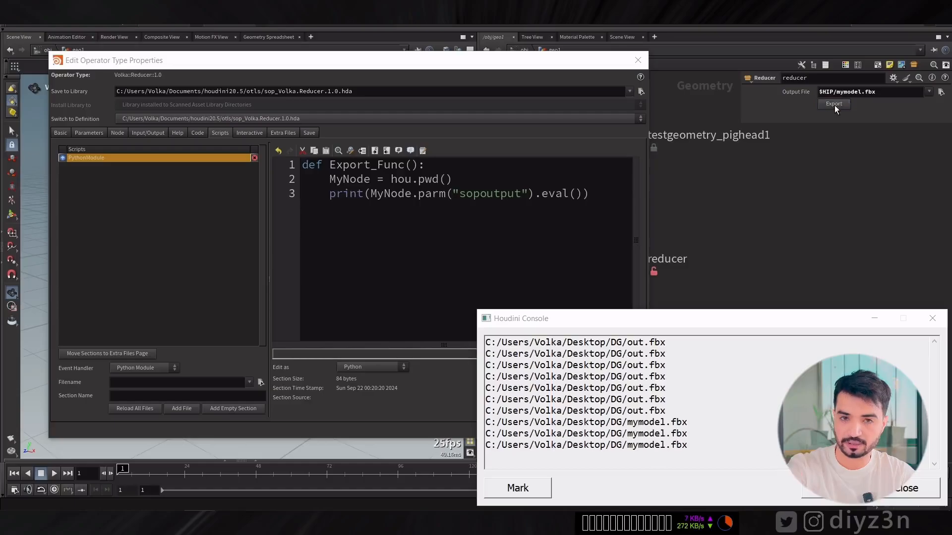
click(834, 105)
click(596, 301)
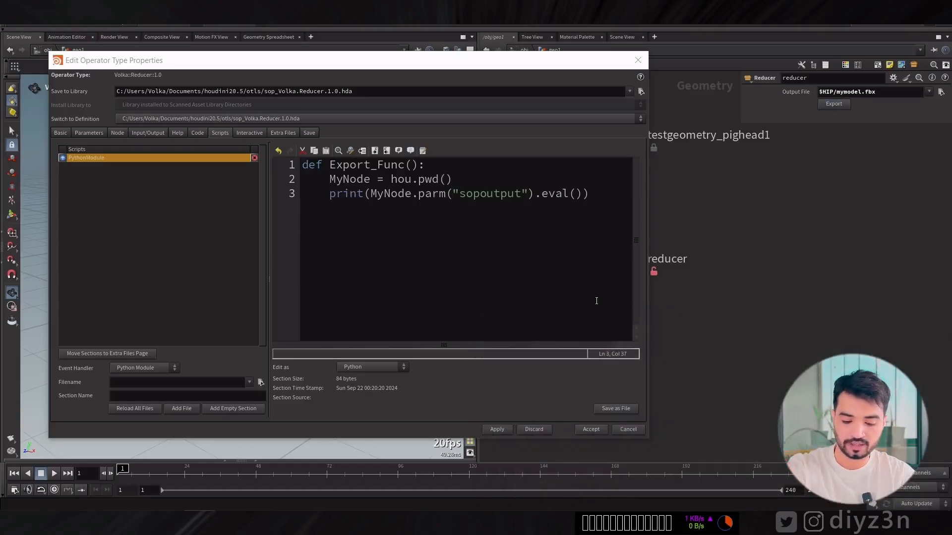
Copy MyNode.parm("sopoutput") onto a new line below the MyNode assignment and comment out the print statement.
click(472, 183)
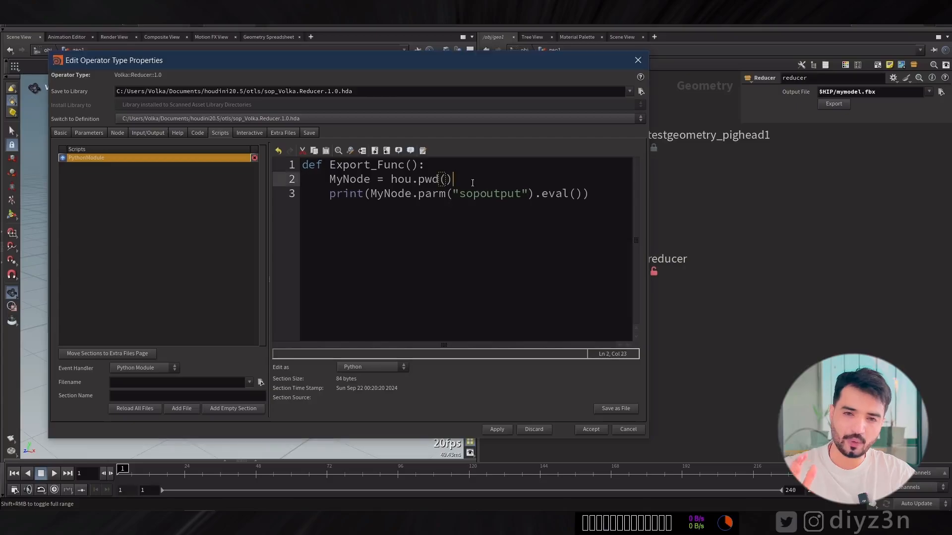
key(Return)
drag(535, 208, 370, 214)
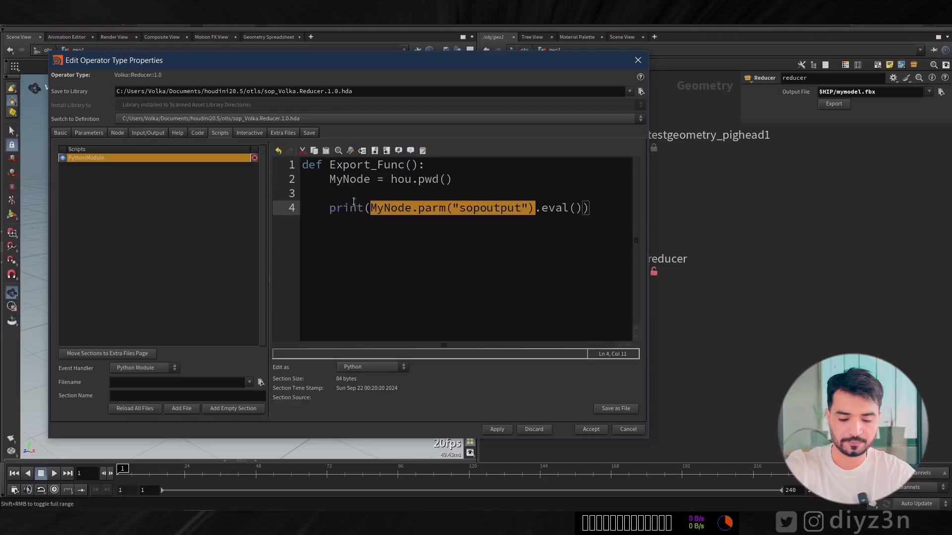
key(ctrl+c)
click(354, 197)
key(ctrl+v)
click(330, 209)
text(#)
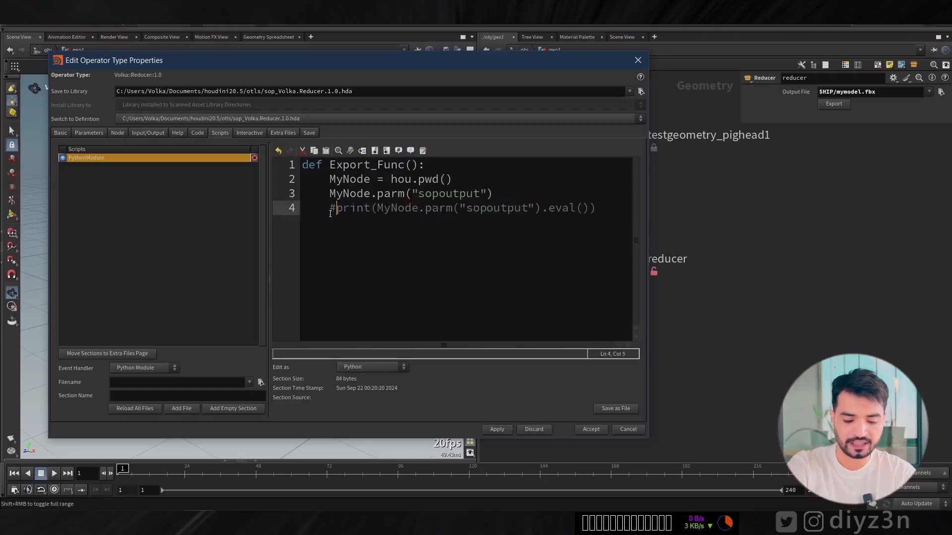
Append .set("diyz3n") to the standalone MyNode.parm("sopoutput") call on line 3.
click(520, 190)
text(.)
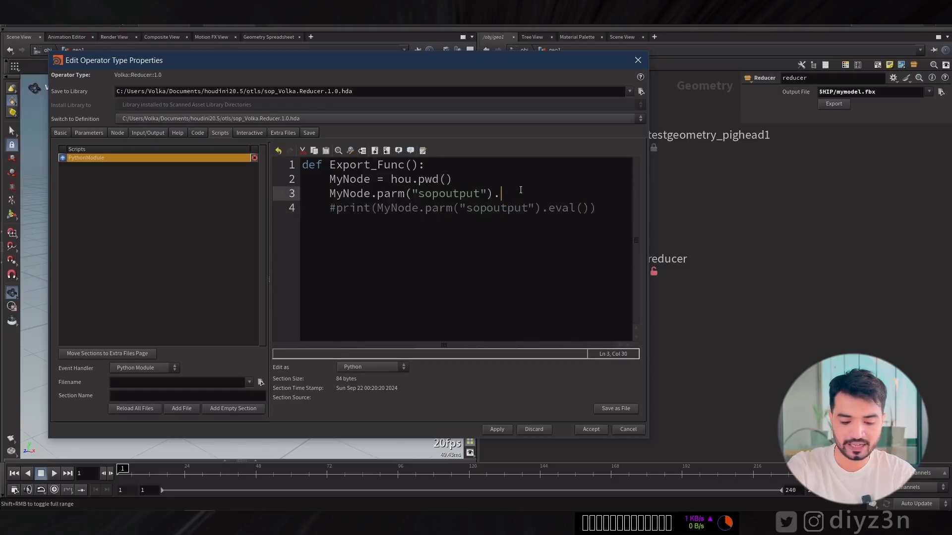
text(set(")
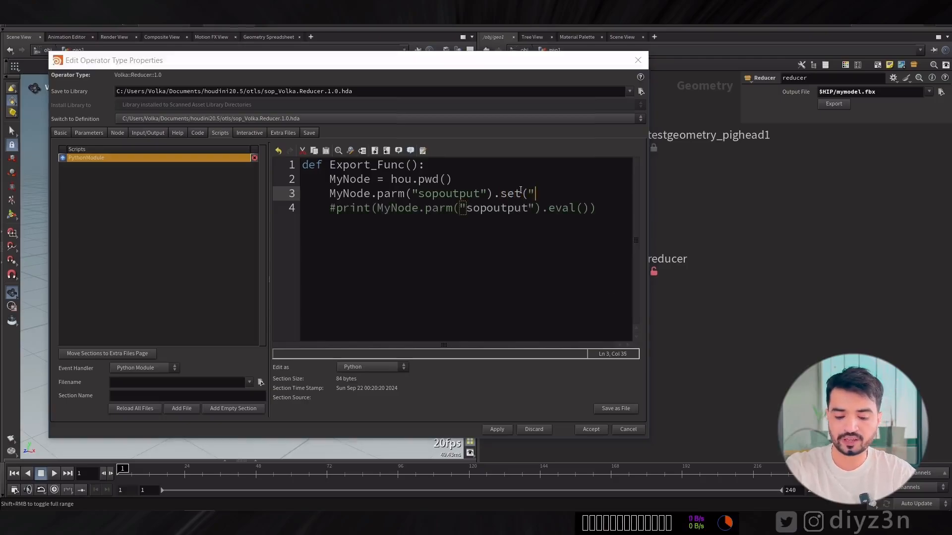
text(diy)
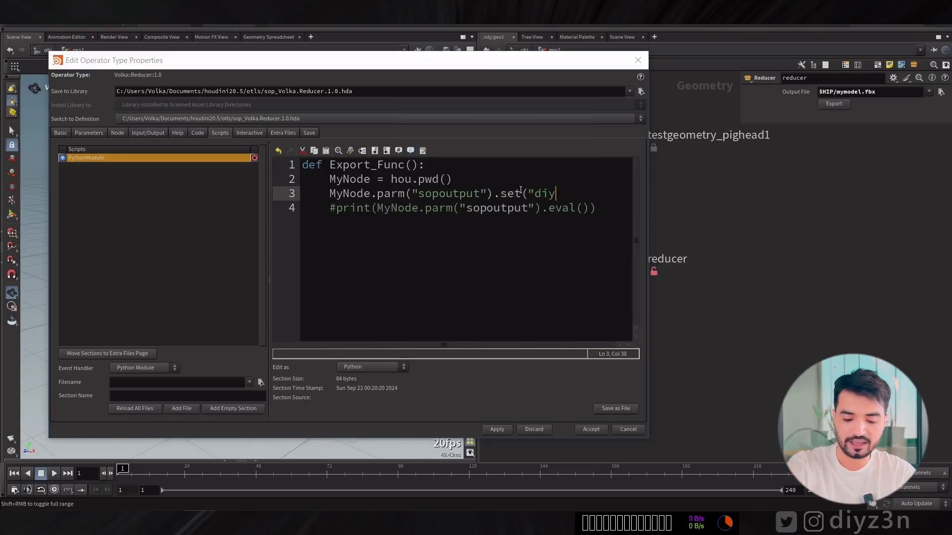
text(z3n"))
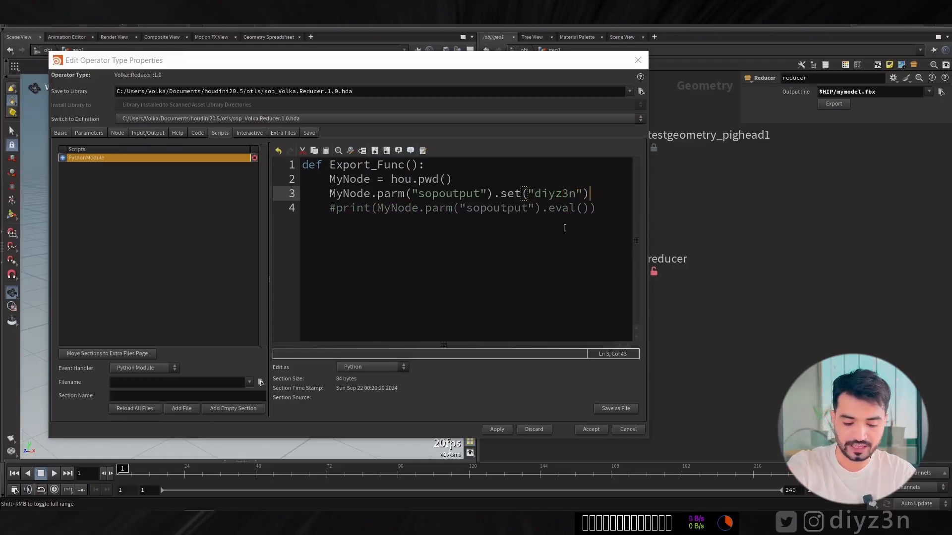
Apply the script and test the reducer node's export, restoring Output File to its default $HIP/out.fbx.
click(497, 430)
click(518, 485)
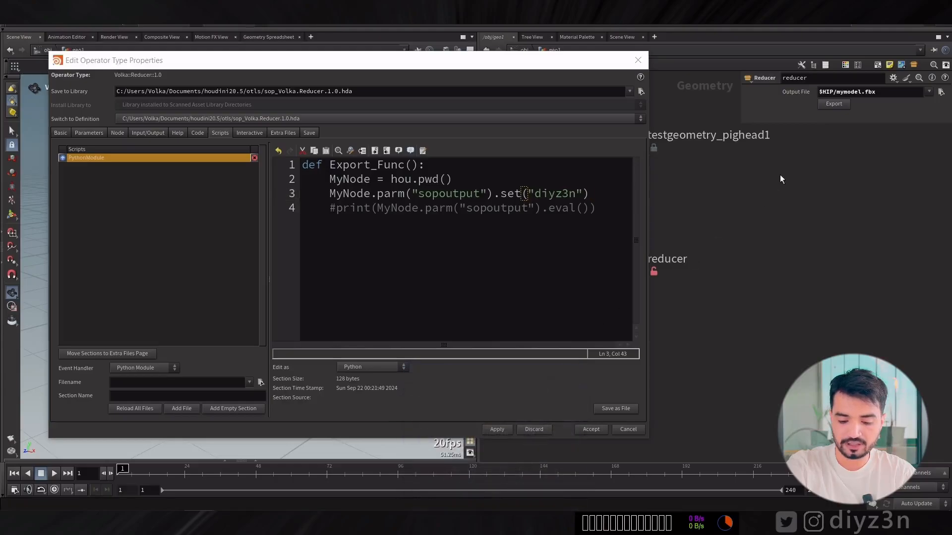
click(838, 104)
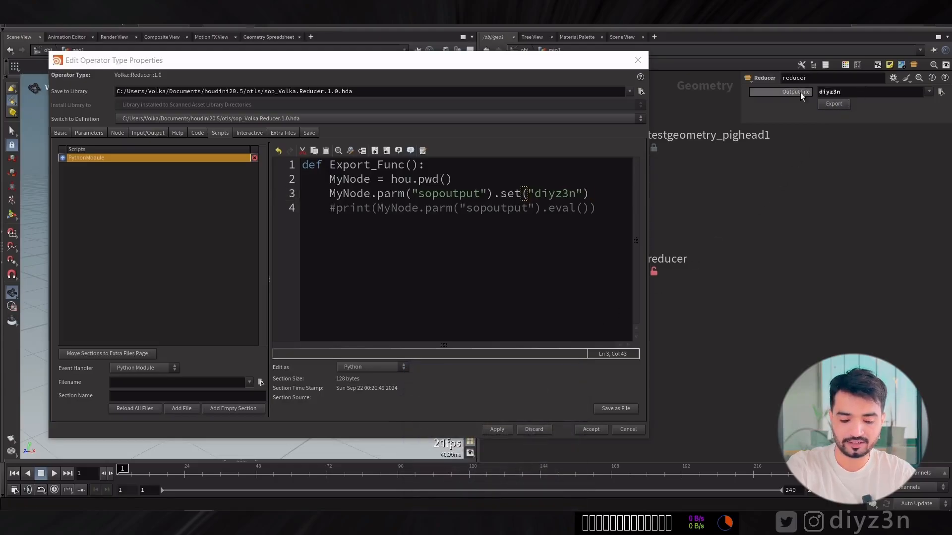
ctrl+middle_click(802, 93)
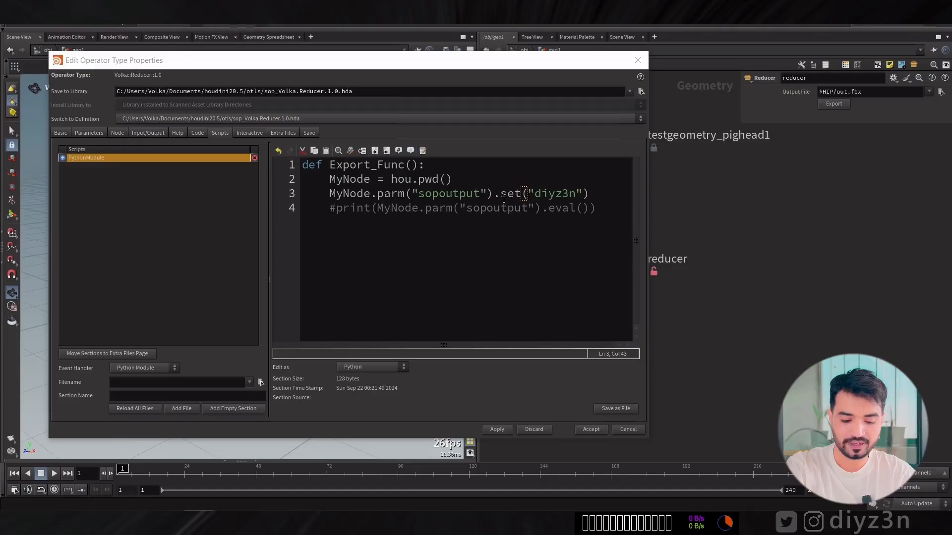
Add a Toggle parameter between Output File and Export in the asset's parameter list and name it Enable.
click(95, 132)
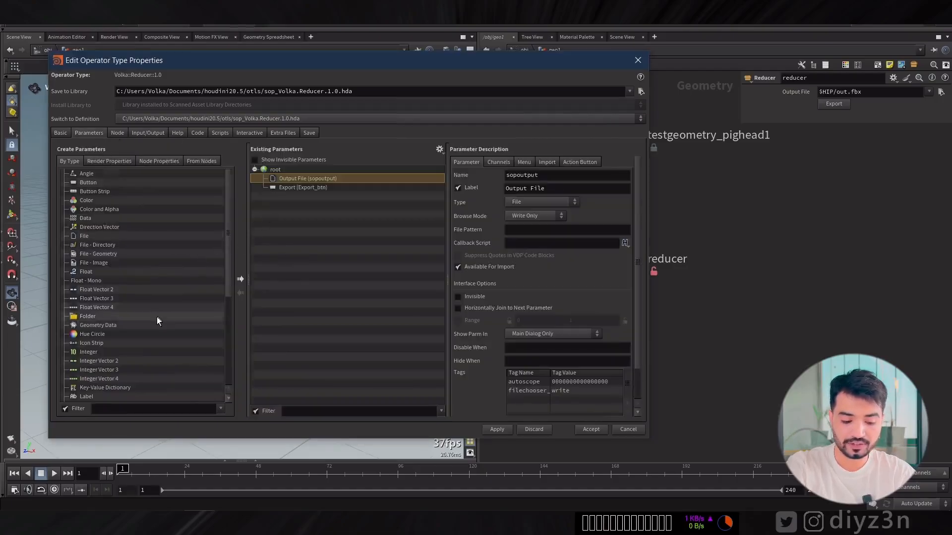
scroll(157, 322, down, 6)
drag(87, 380, 287, 187)
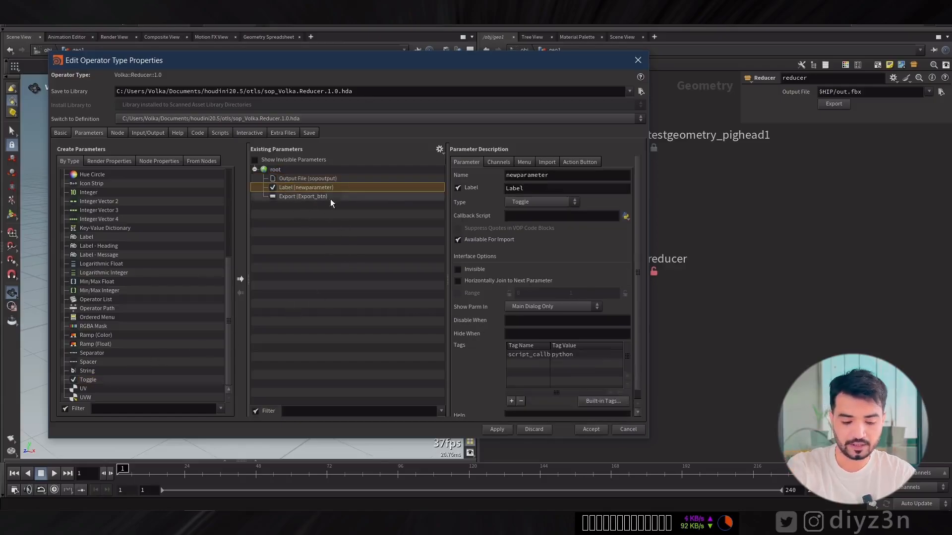
double_click(549, 175)
text(E)
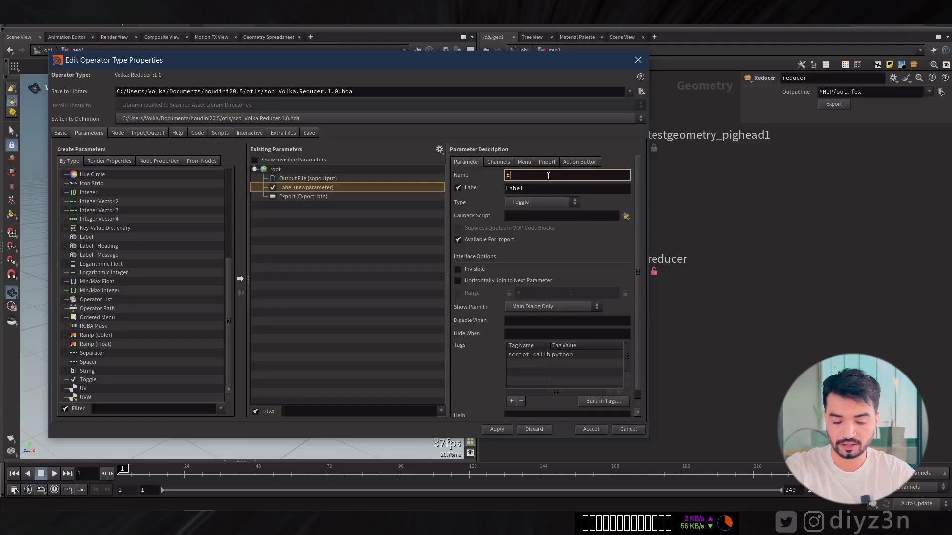
text(nable)
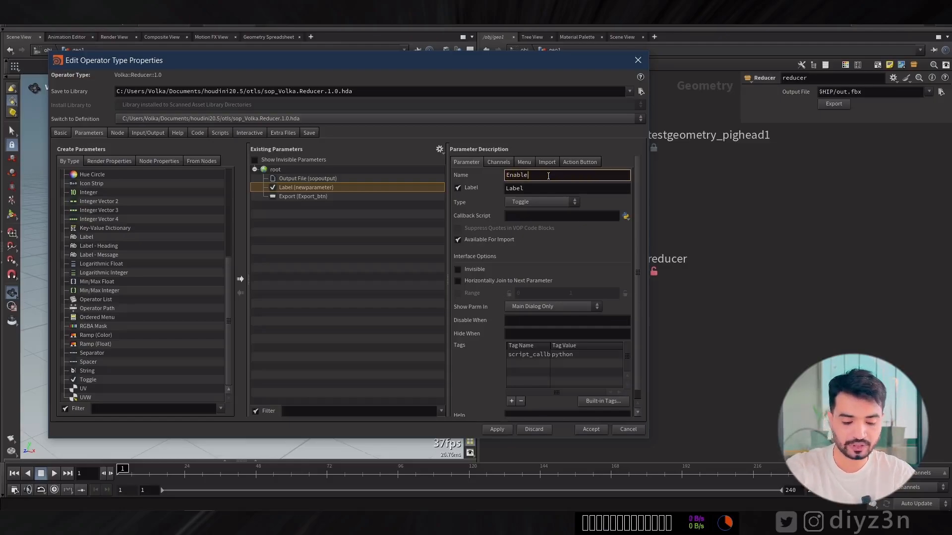
Reuse the toggle's name Enable as its label and apply the asset changes.
double_click(548, 176)
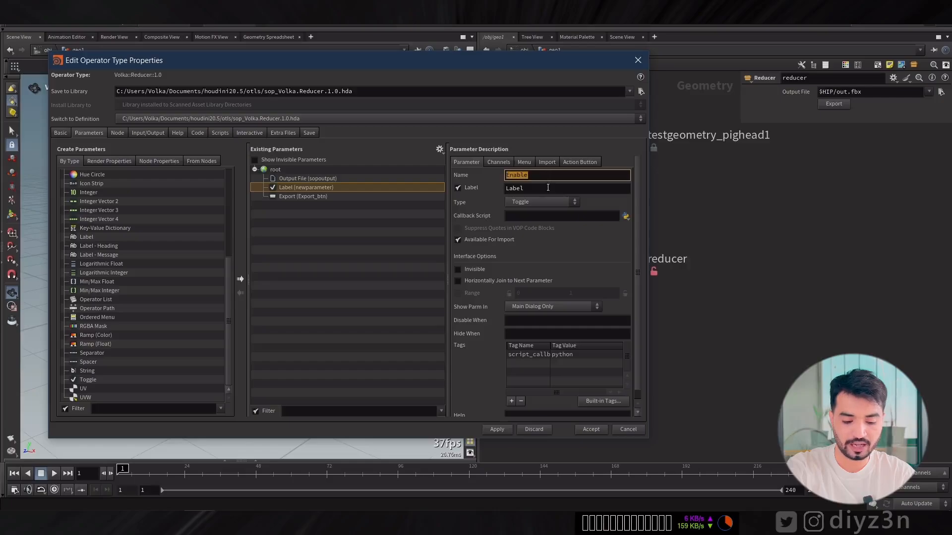
double_click(548, 188)
key(ctrl+v)
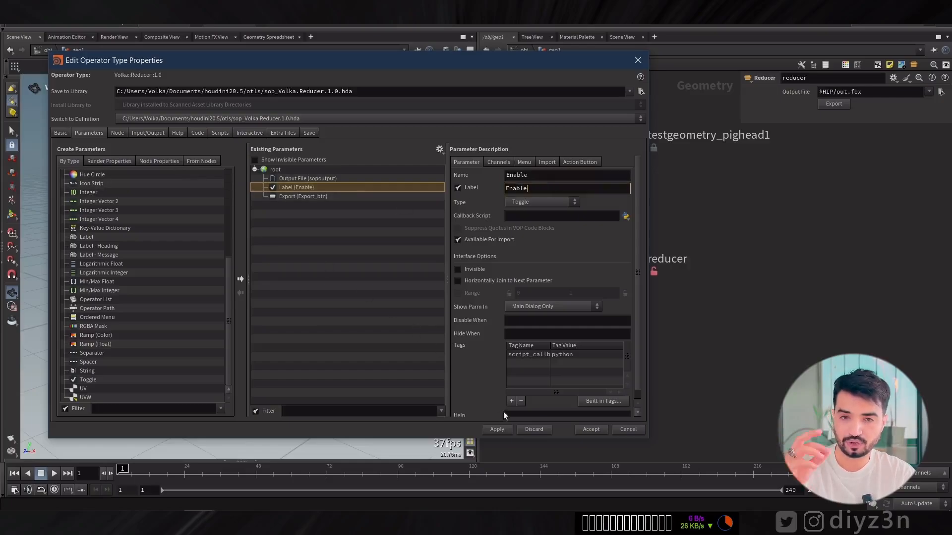
click(498, 429)
click(528, 479)
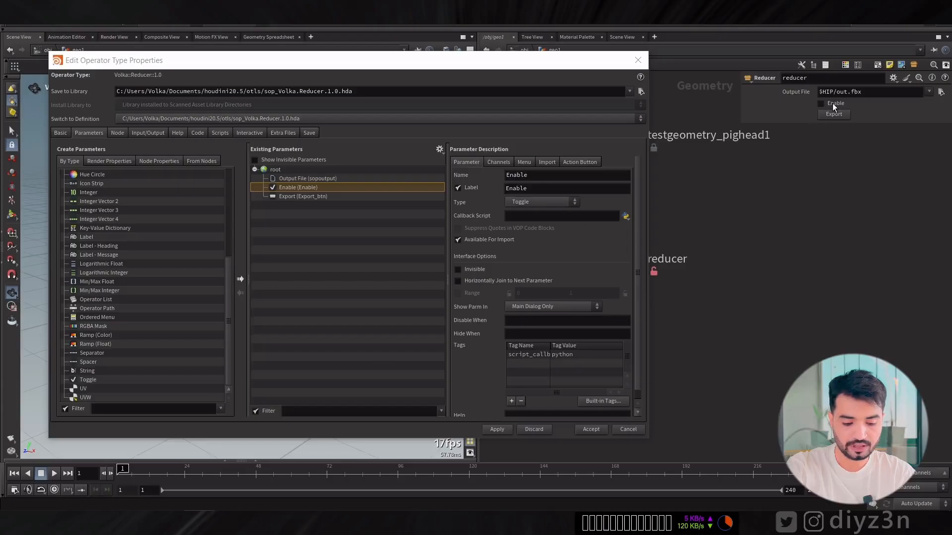
Replace sopoutput with Enable in the script's set() line and apply the Python Module changes.
click(217, 133)
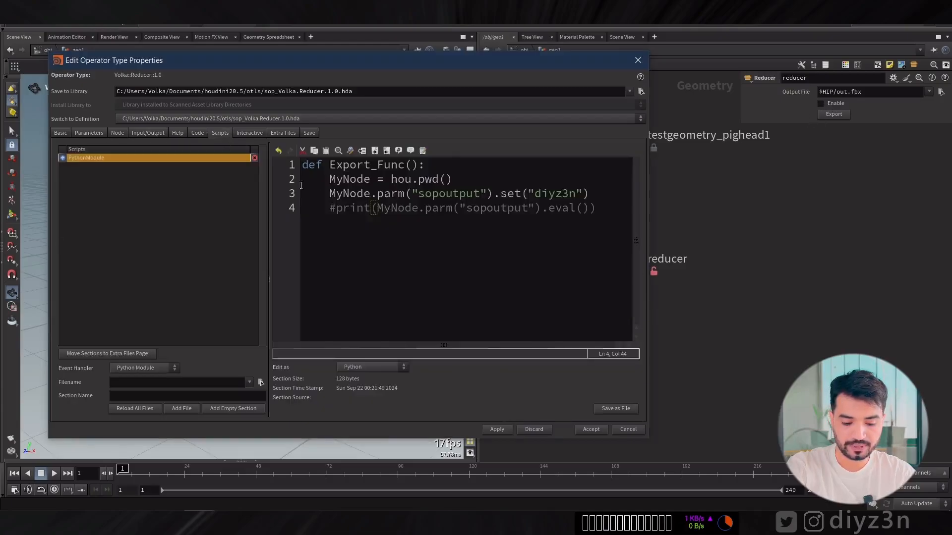
double_click(457, 194)
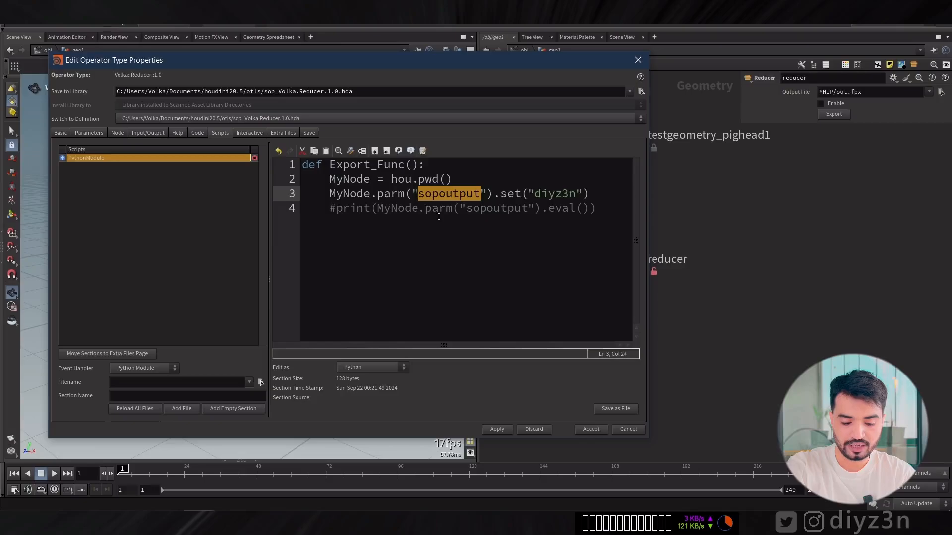
text(Enable)
click(497, 429)
click(524, 484)
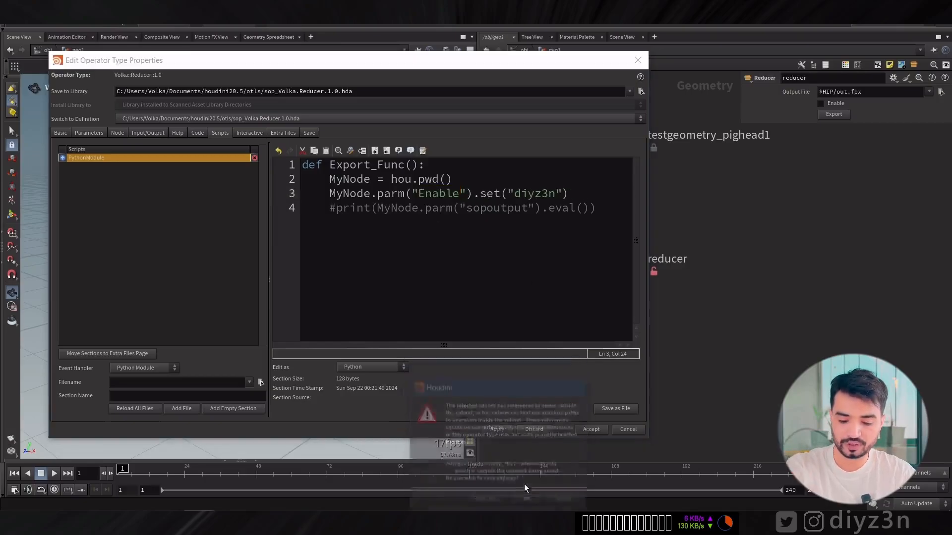
Run the reducer node's export to test the script, and close the console output.
click(834, 116)
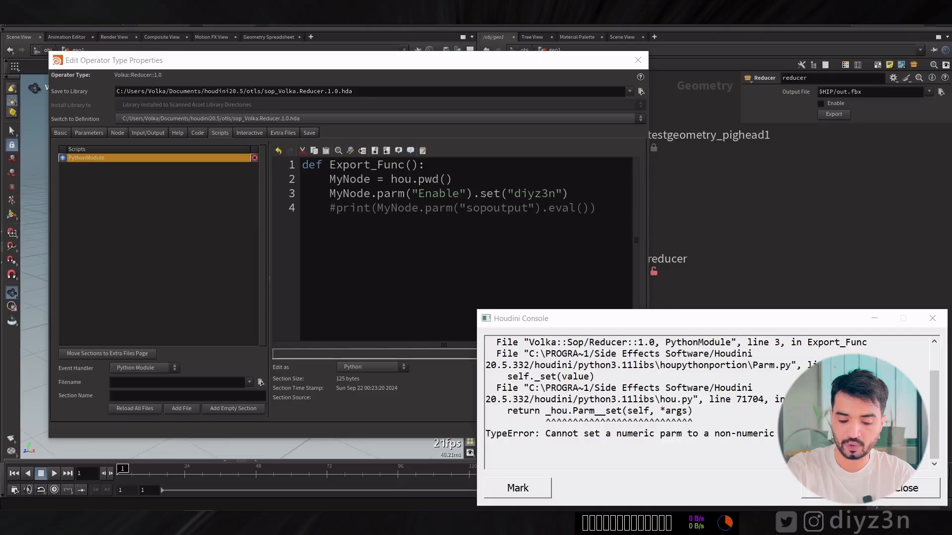
double_click(635, 434)
click(892, 488)
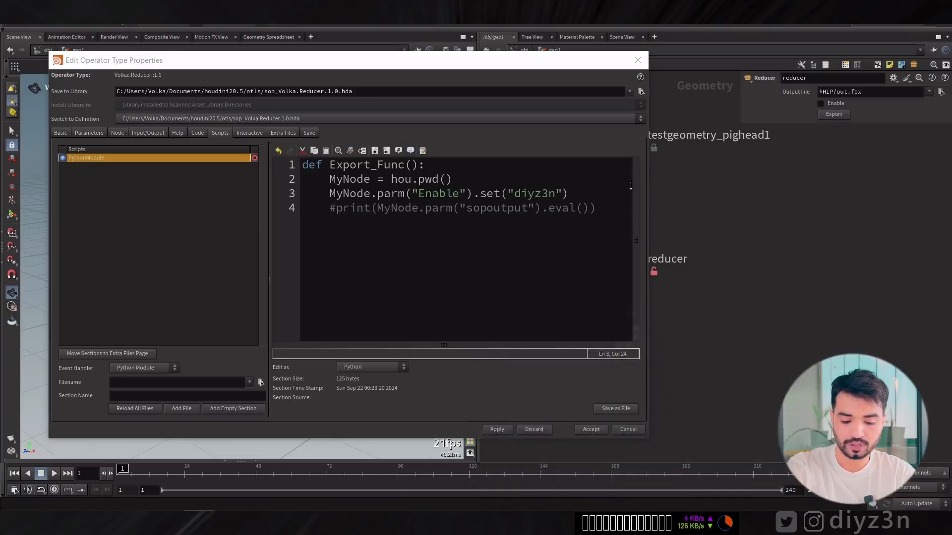
Replace "diyz3n" with 1 in the script's Enable set() call, apply the changes and test the export.
drag(510, 192, 563, 193)
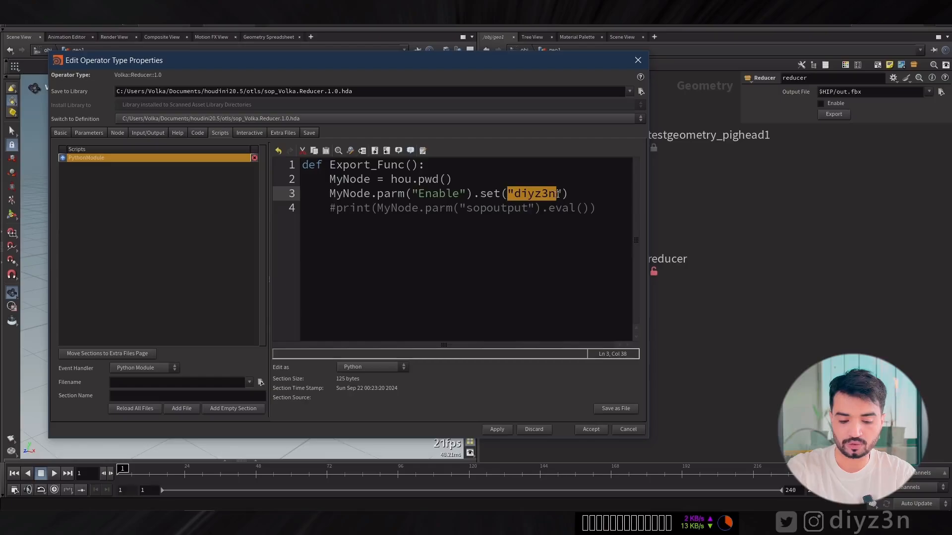
text(1)
click(497, 430)
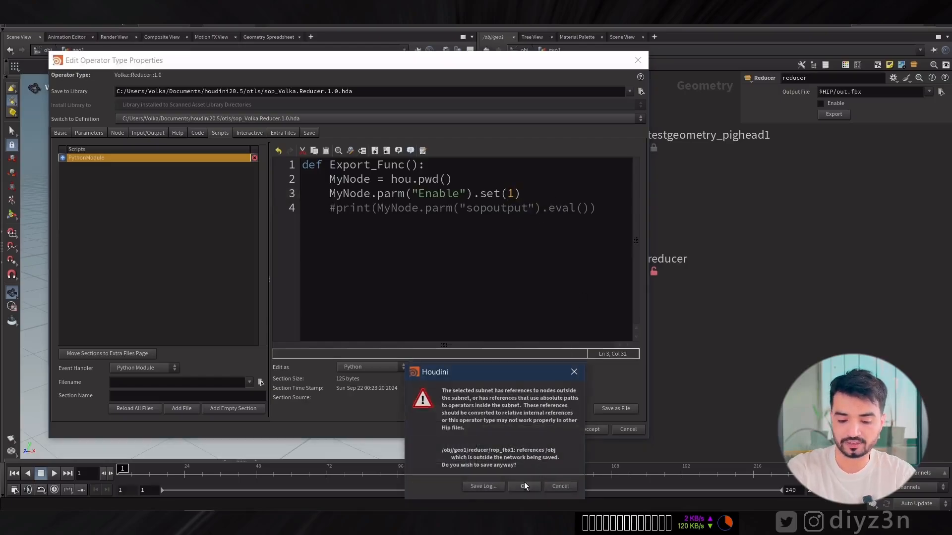
click(555, 484)
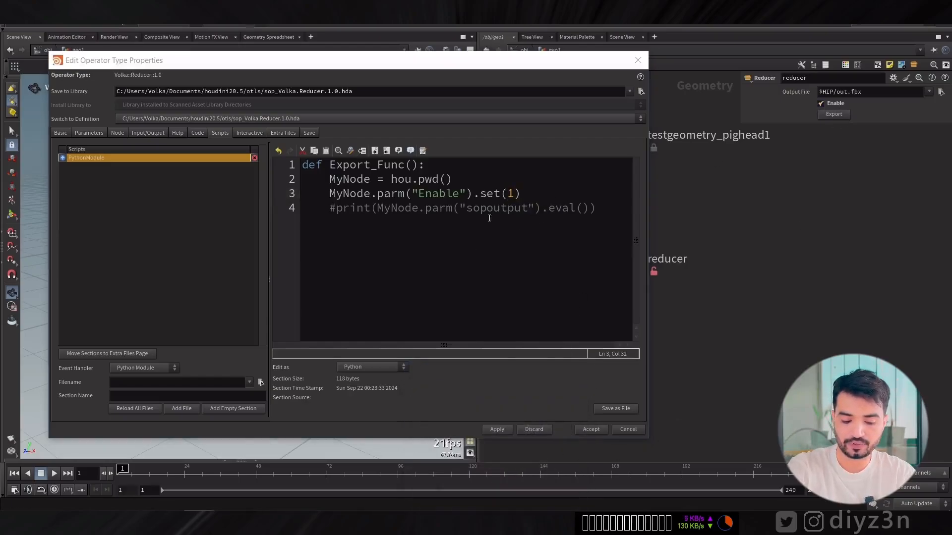
Change the value in the script's Enable set() call to 0 and apply the changes, accepting the outside references.
double_click(510, 194)
text(0)
click(498, 430)
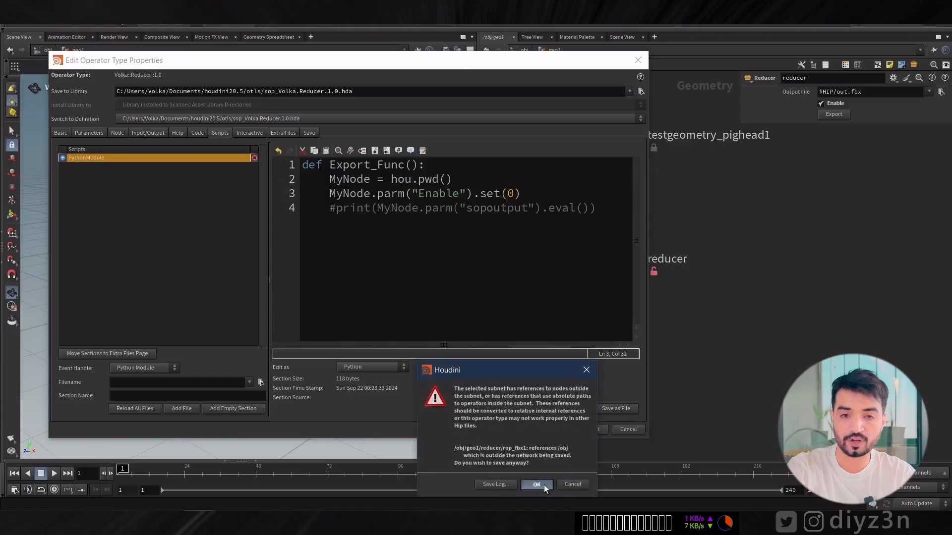
click(543, 485)
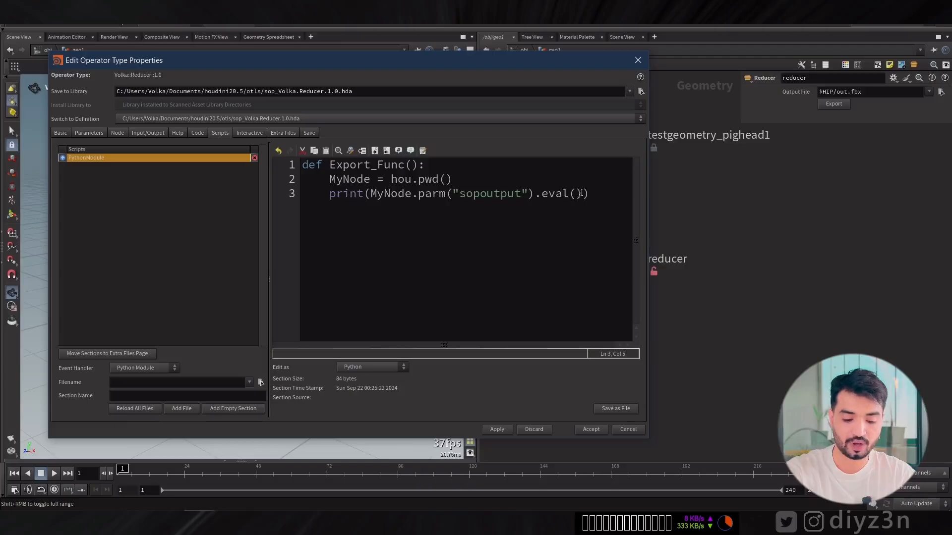
Change the script's print line to print(MyNode.path()) and apply the Python Module changes.
drag(582, 193, 441, 199)
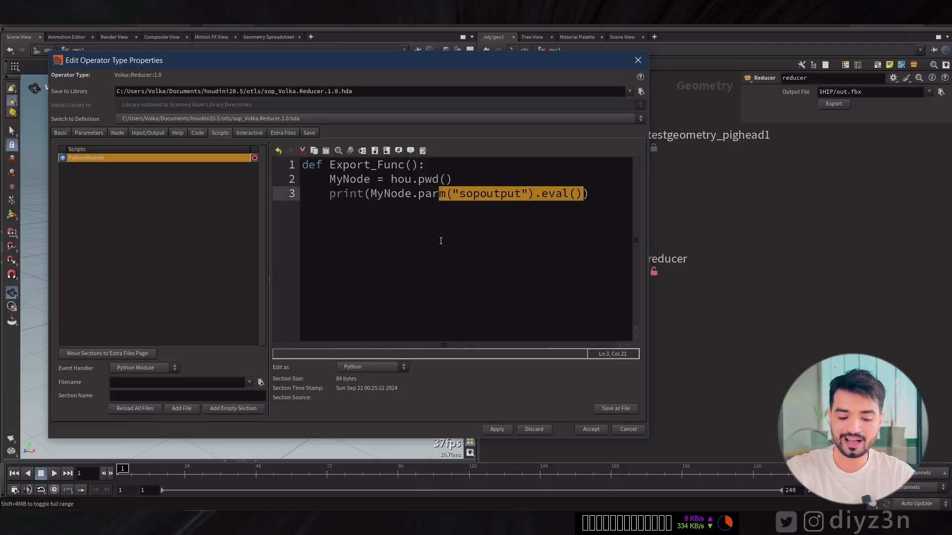
key(BackSpace)
key(BackSpace)
key(BackSpace)
key(BackSpace)
text(path())
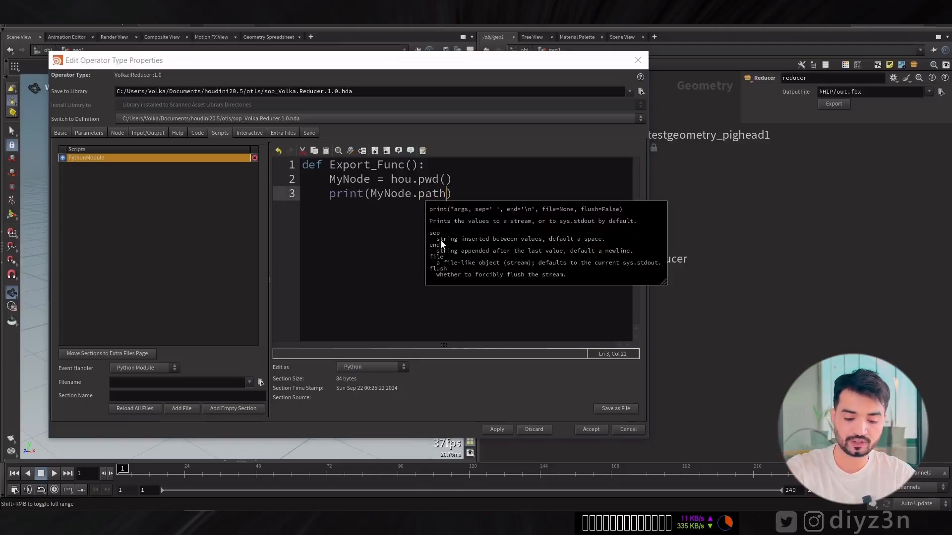
click(526, 446)
click(519, 486)
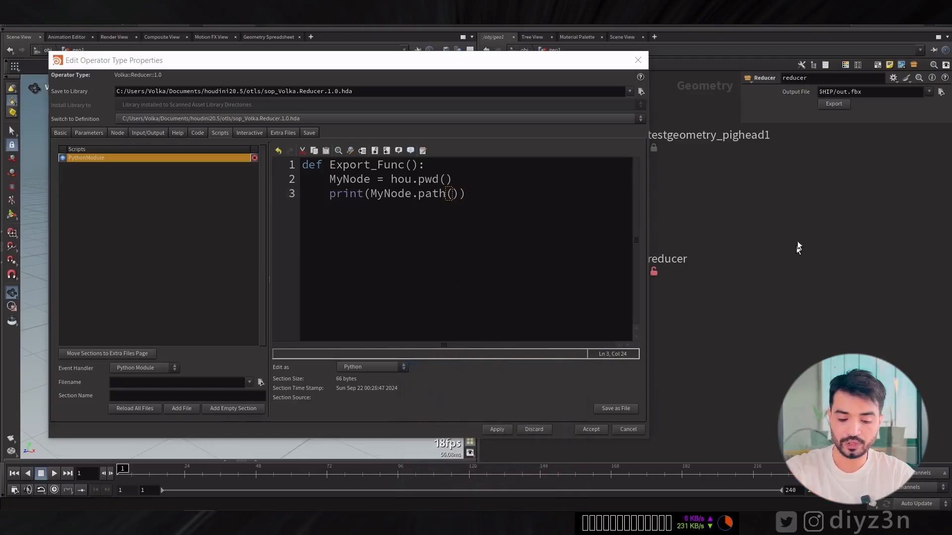
Run the reducer's export to print the node path, and close the console.
click(835, 104)
click(906, 489)
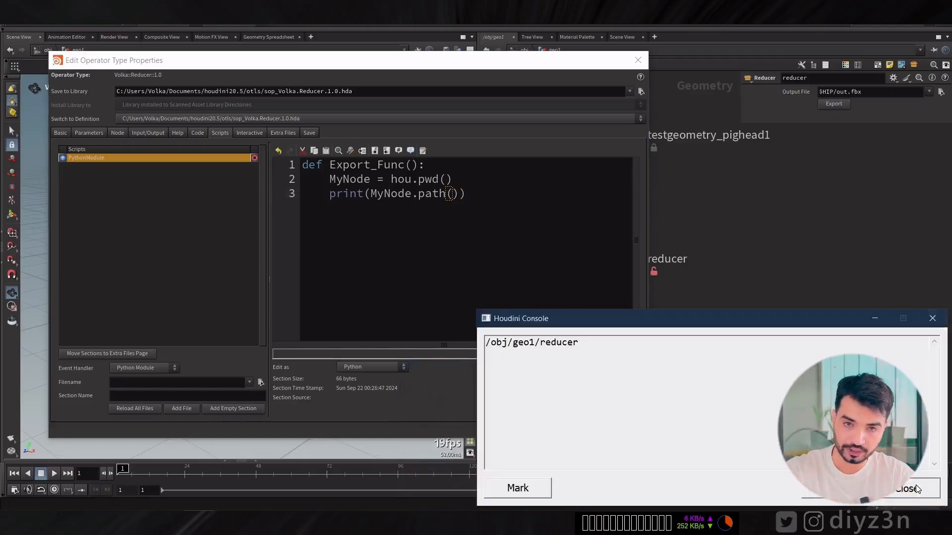
Make room beside the type properties window, enter the reducer's internal network and select the polyreduce1 node.
drag(465, 62, 380, 64)
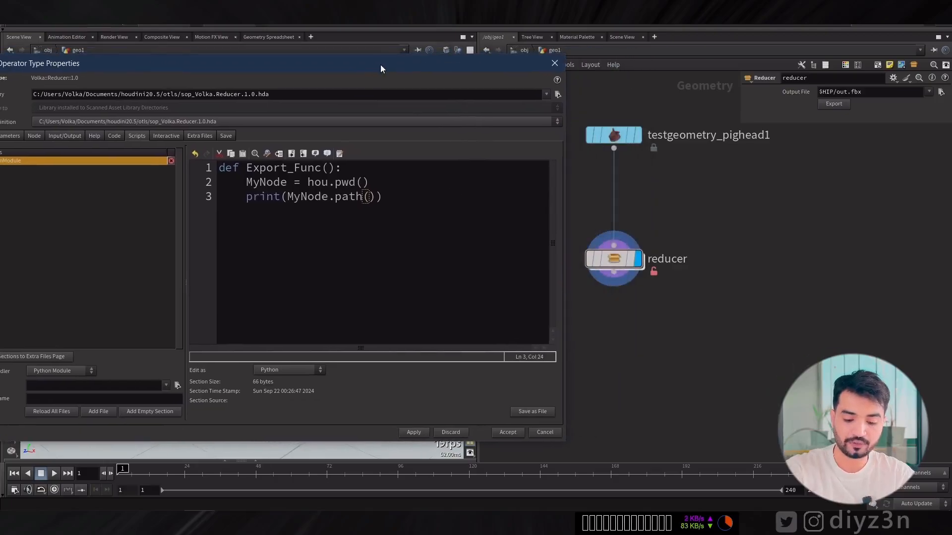
double_click(617, 259)
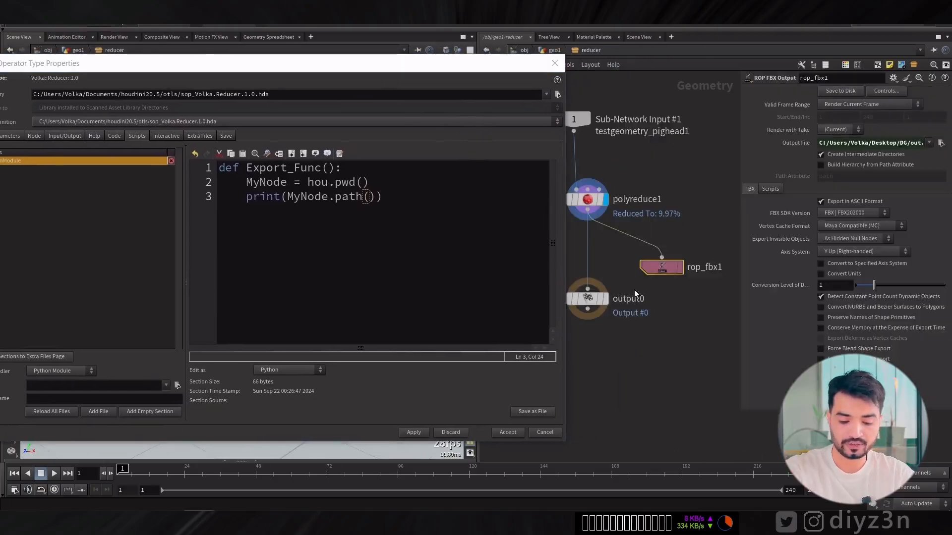
drag(565, 233, 547, 223)
click(608, 228)
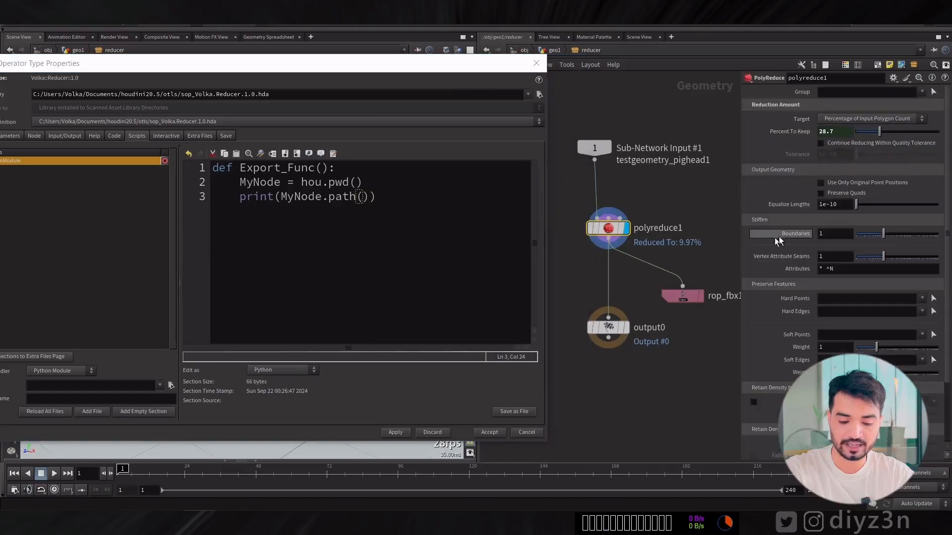
Lower the Boundaries stiffening weight of polyreduce1 to about 0.23.
right_click(775, 131)
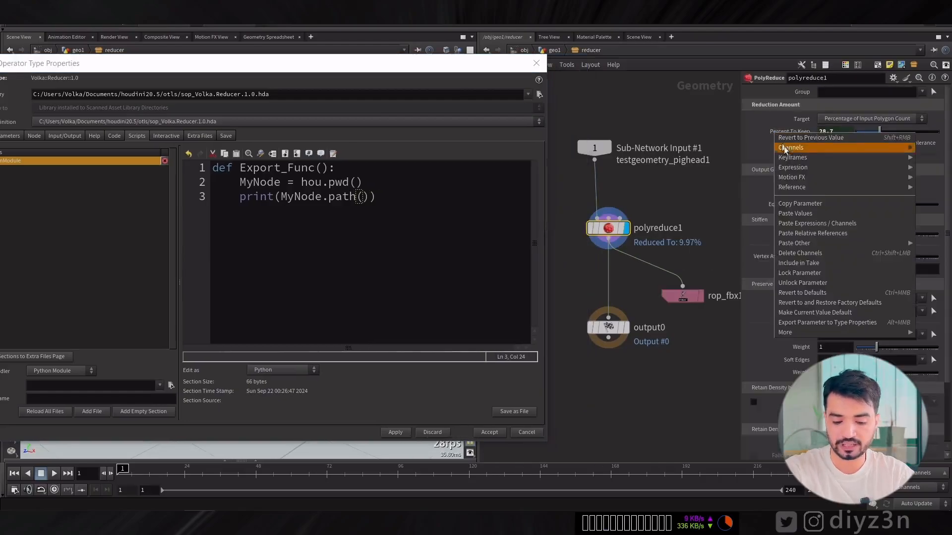
click(757, 264)
drag(883, 235, 866, 235)
right_click(810, 235)
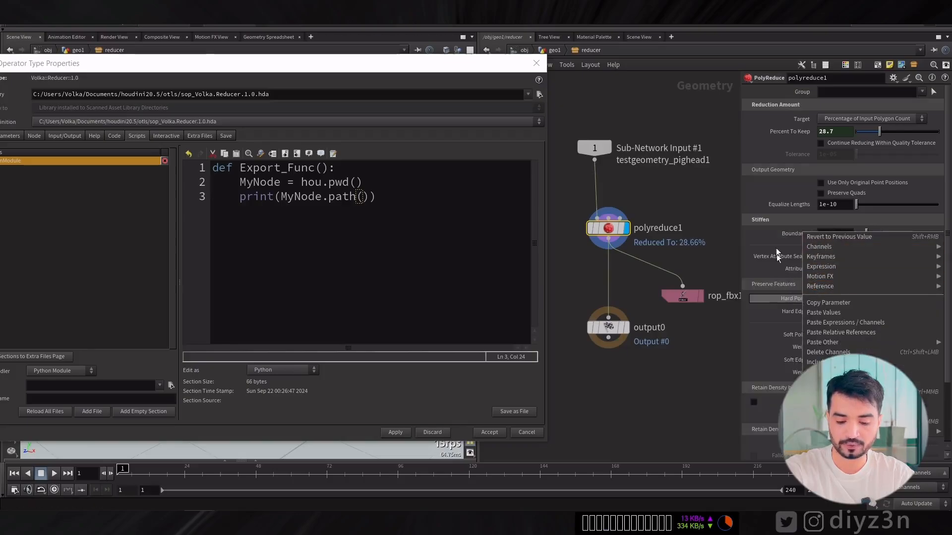
click(790, 234)
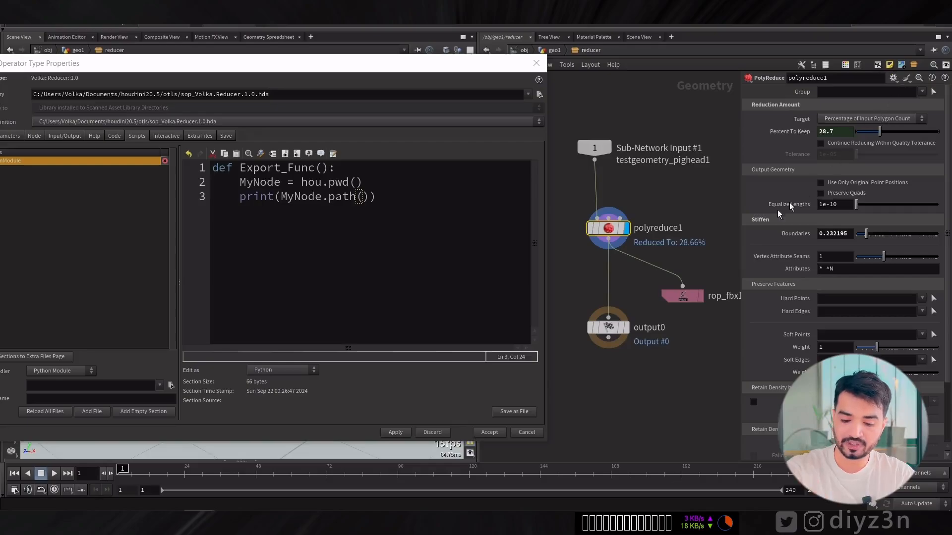
Insert hou.parm( directly before MyNode.path() inside the script's print statement.
click(280, 197)
text(print()
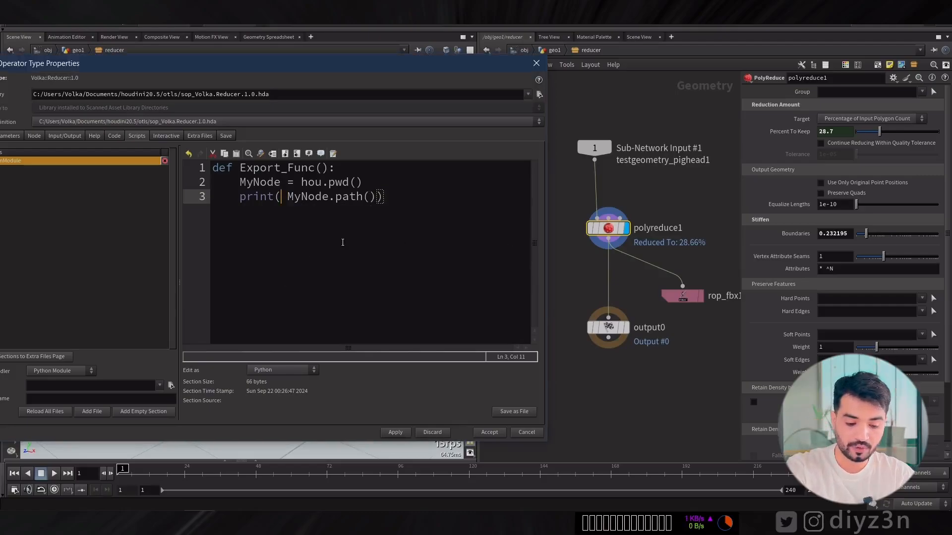
text(hou.pa)
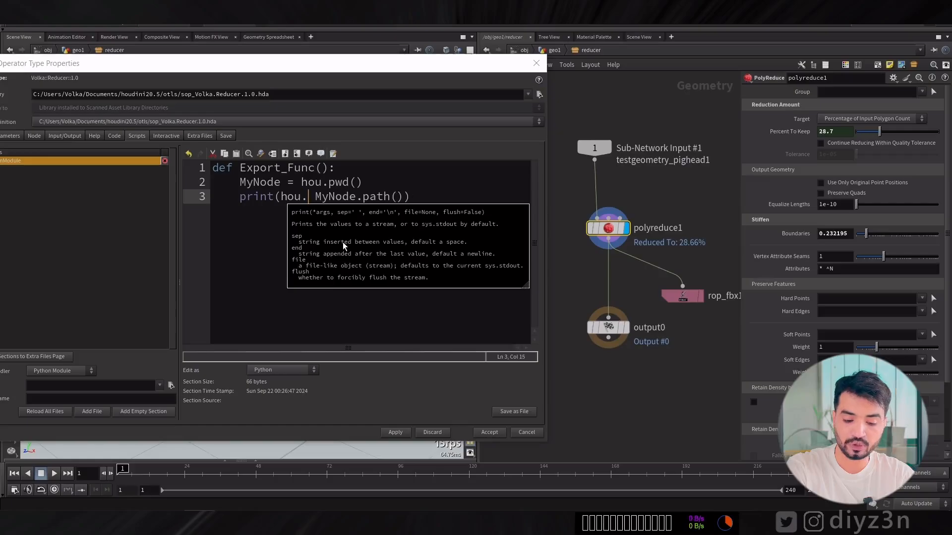
text(rm)
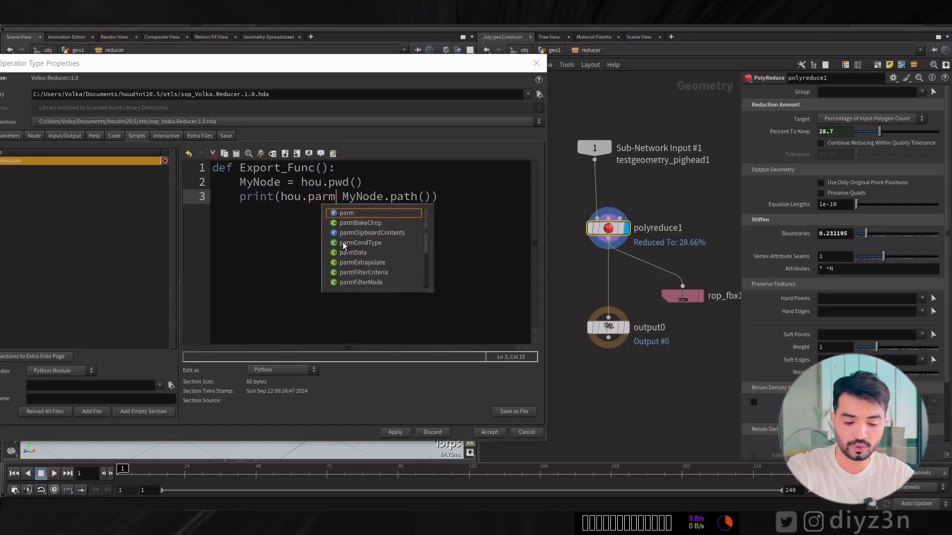
text(()
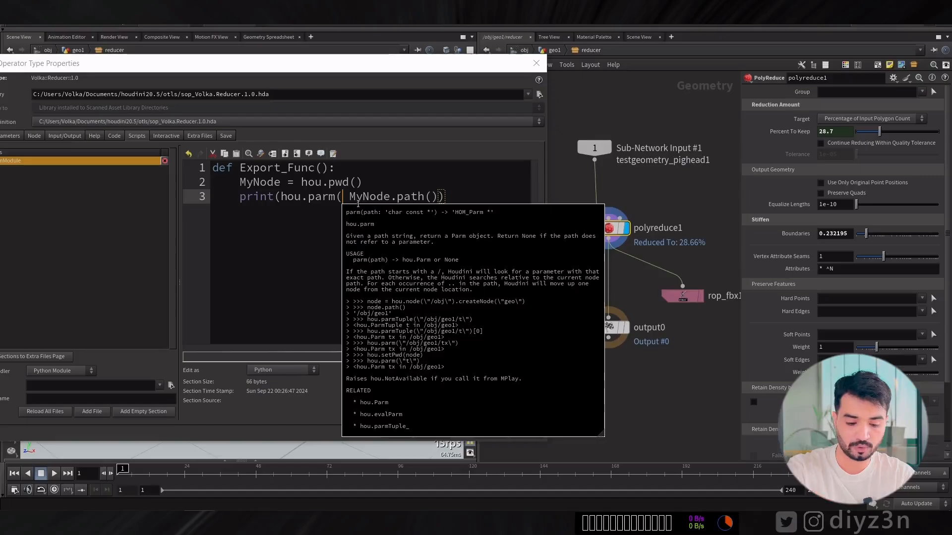
click(344, 197)
key(Delete)
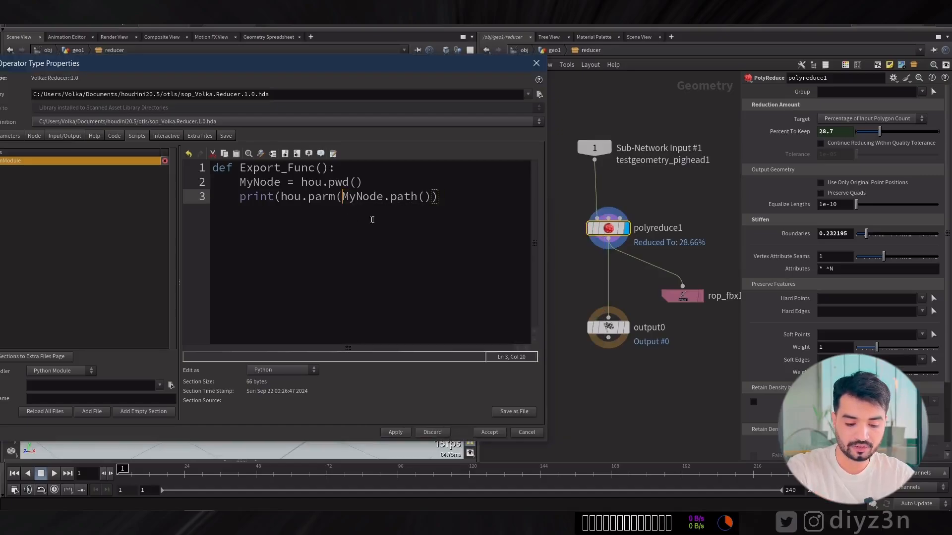
Append +"/polyreduce1/ after MyNode.path() in the print line, reusing the copied node name, and widen the code editor.
click(431, 197)
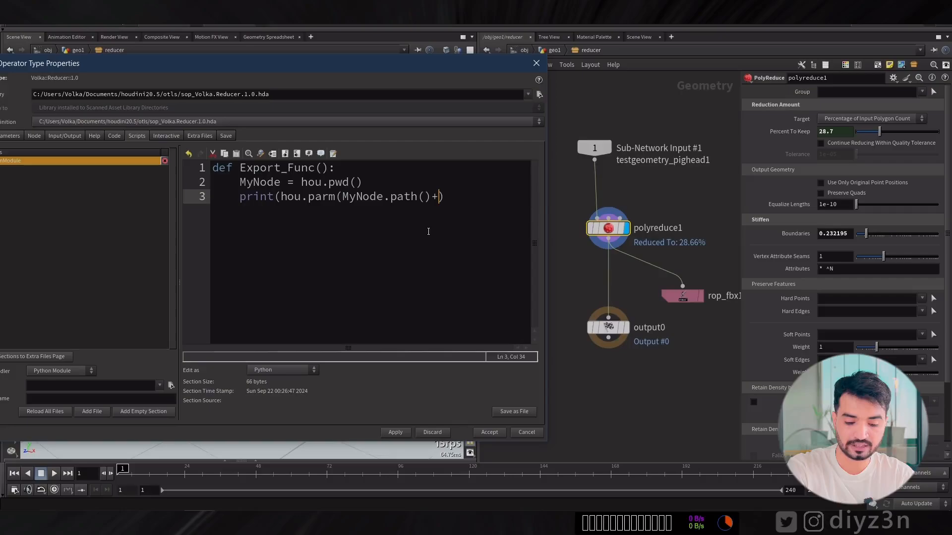
double_click(659, 228)
key(ctrl+c)
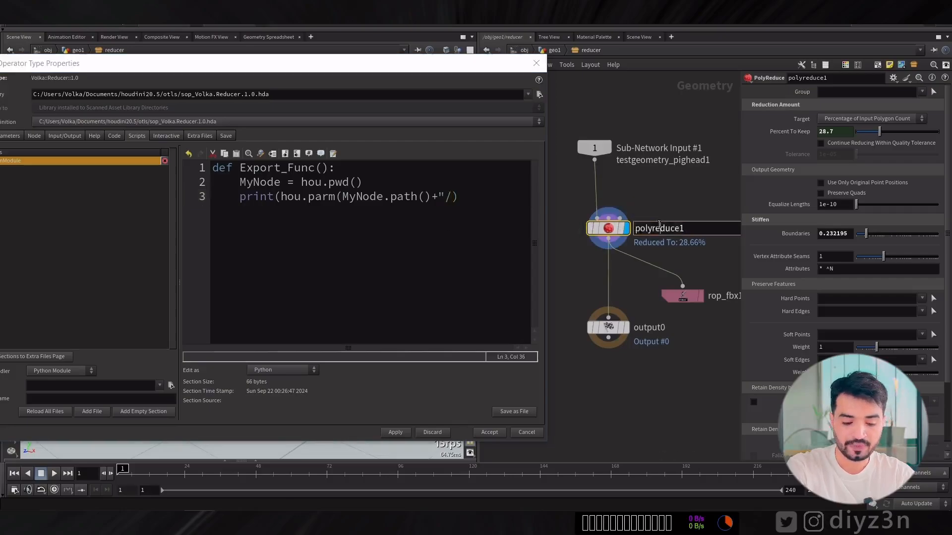
click(522, 230)
key(ctrl+v)
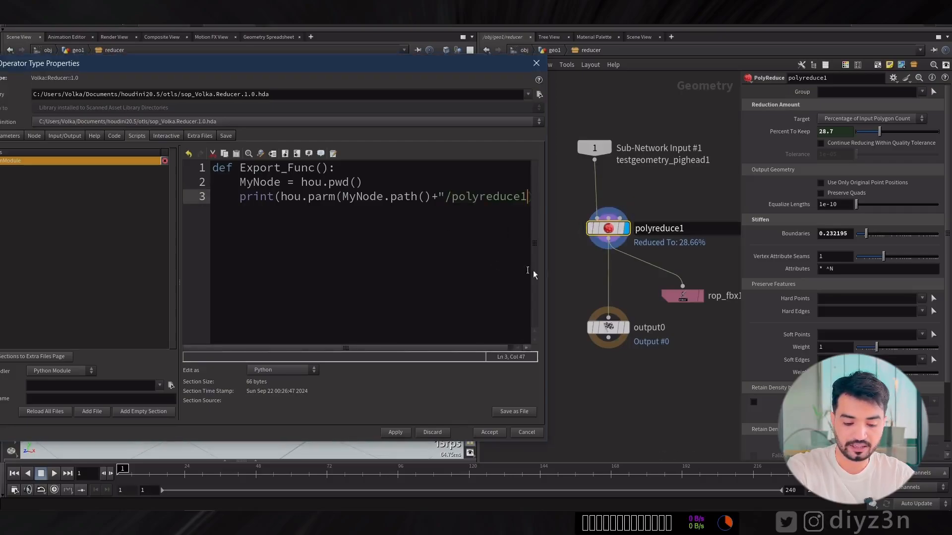
drag(544, 276, 692, 276)
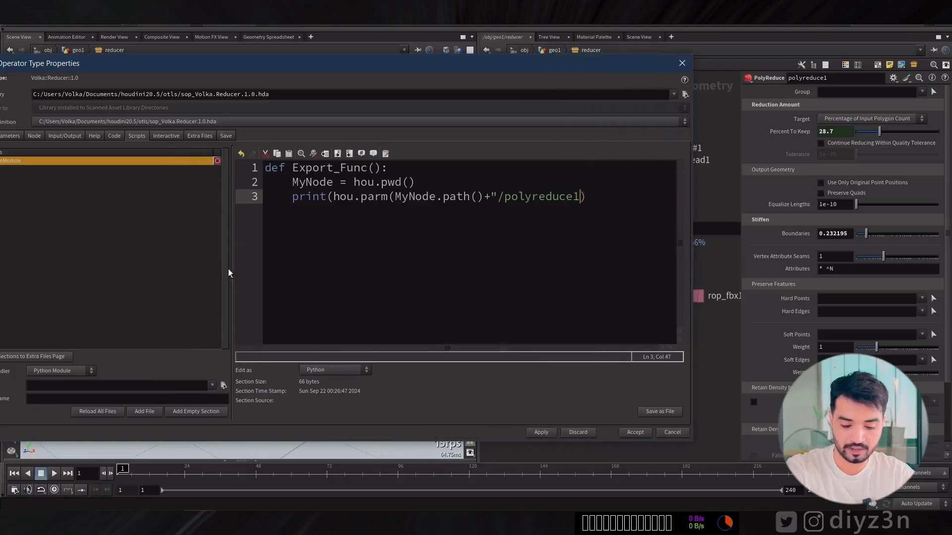
drag(229, 272, 134, 272)
click(479, 197)
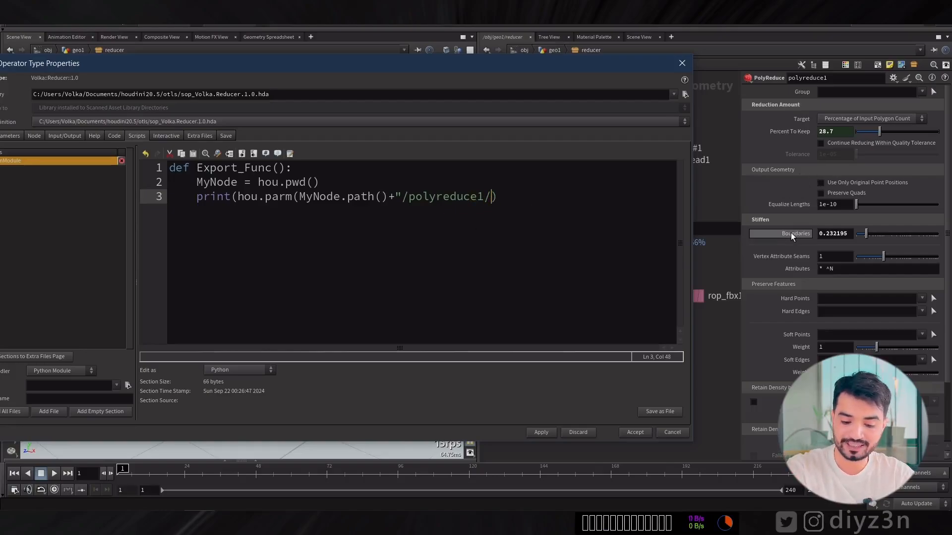
Copy polyreduce1's Boundaries parameter and paste it as a relative reference into the Group field to expose its internal name.
mouse_move(792, 236)
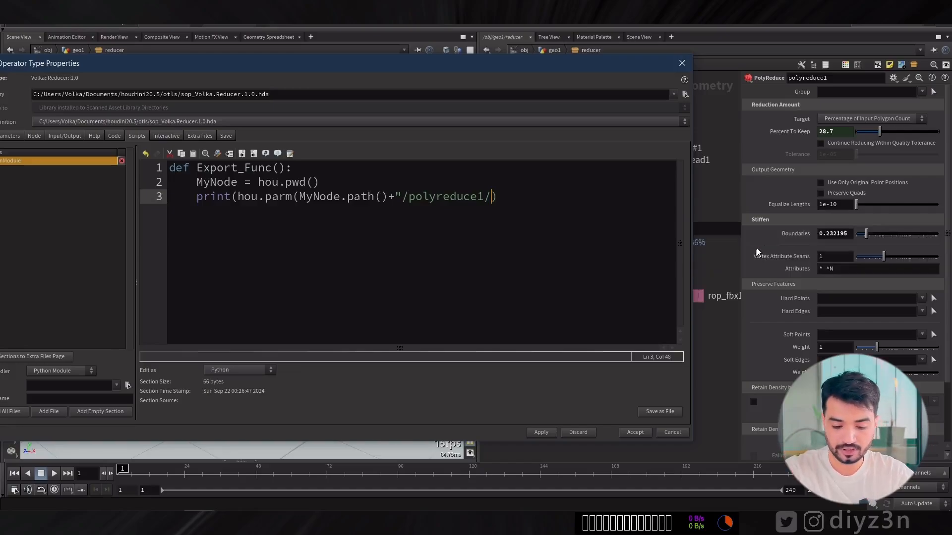
click(793, 238)
right_click(793, 238)
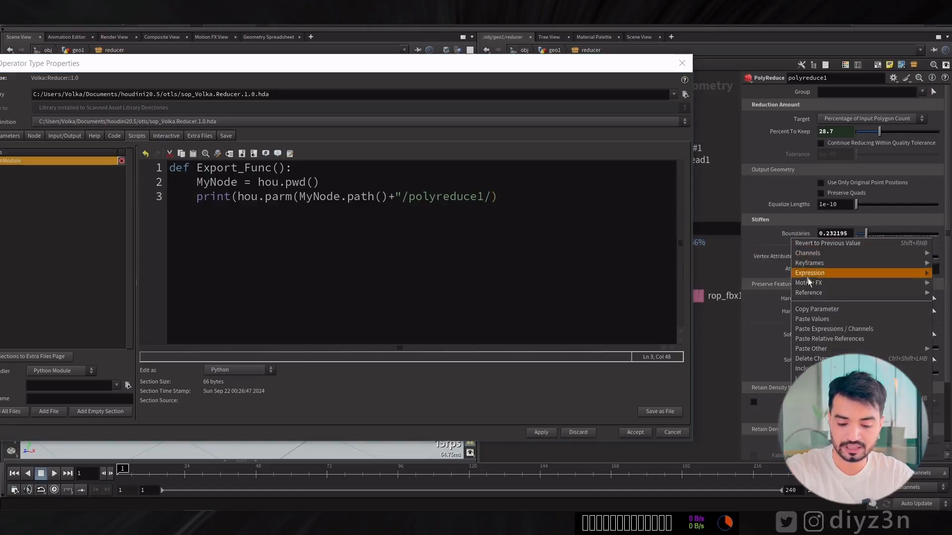
click(810, 309)
right_click(801, 94)
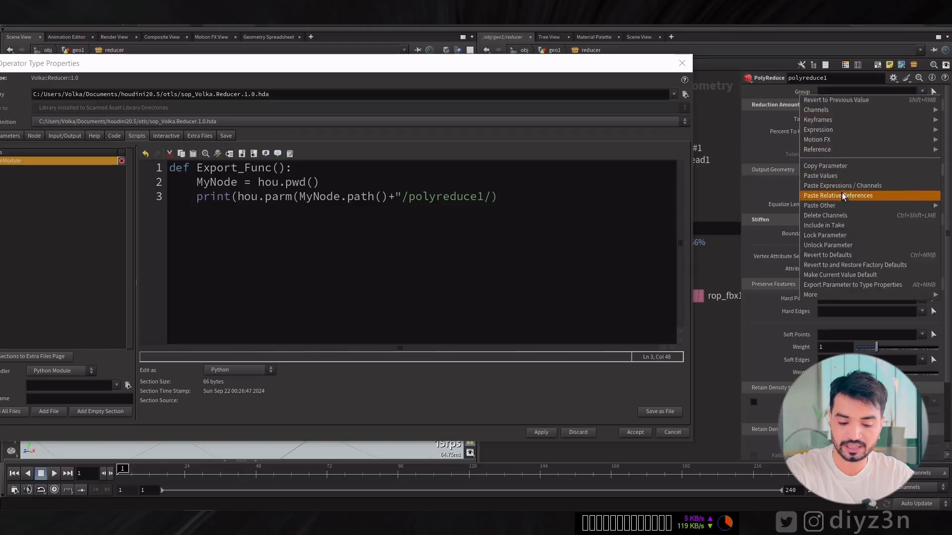
click(838, 195)
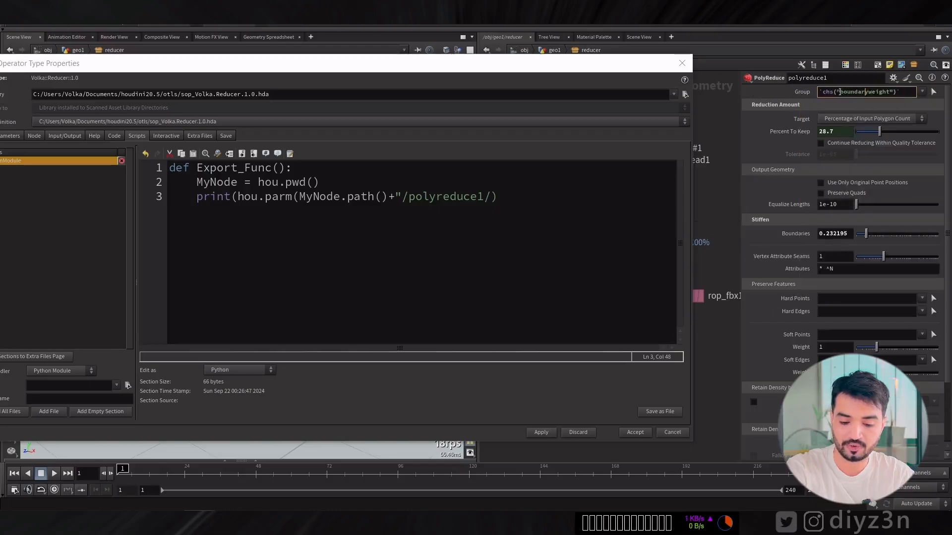
Copy boundaryweight from polyreduce1's Group field and insert it after /polyreduce1/ in the script's print line.
drag(840, 93, 855, 93)
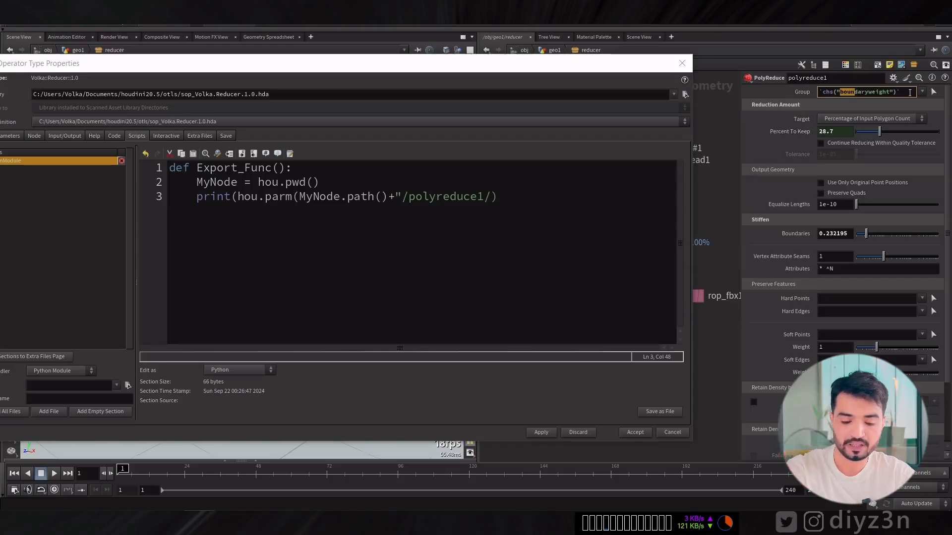
click(888, 93)
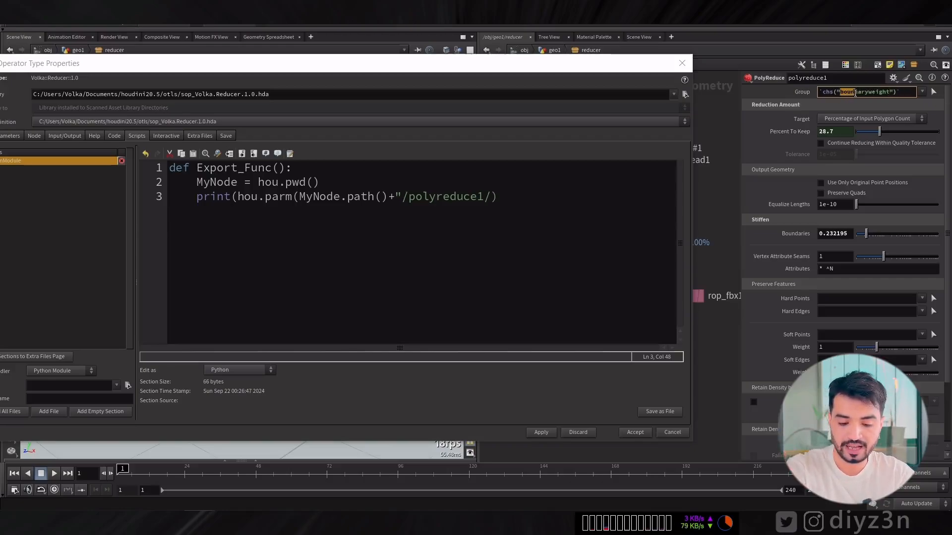
drag(855, 93, 887, 93)
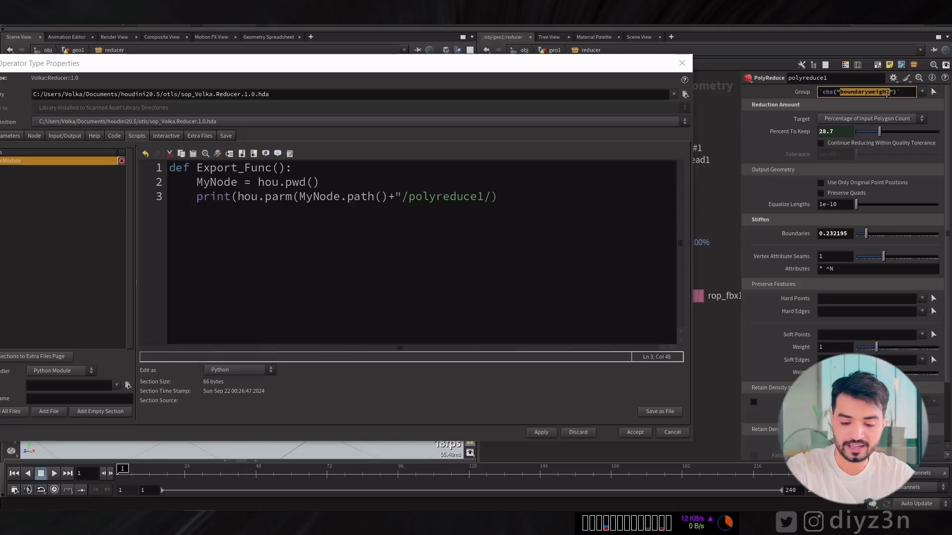
click(490, 197)
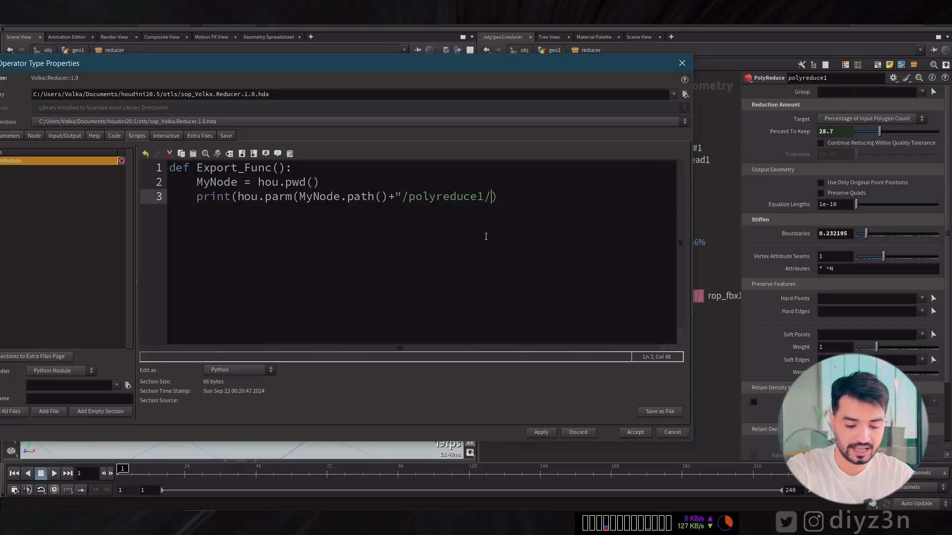
key(ctrl+v)
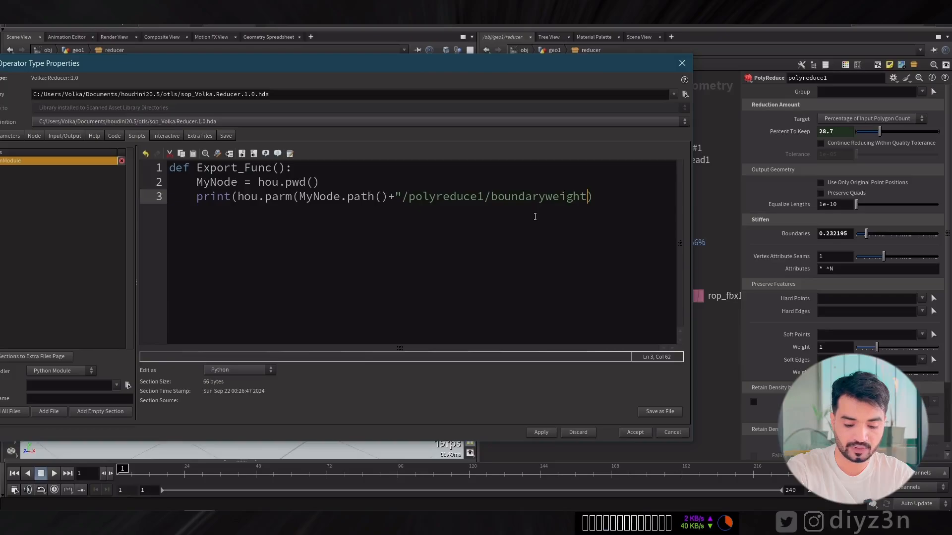
Complete the print line with a closing quote, closing parentheses and .eval(), and apply the script to the asset.
text(")
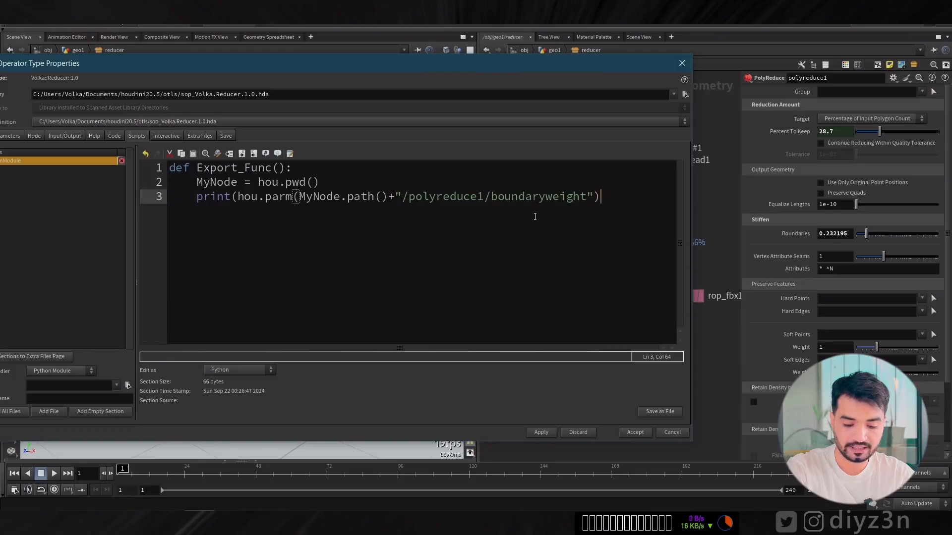
text())
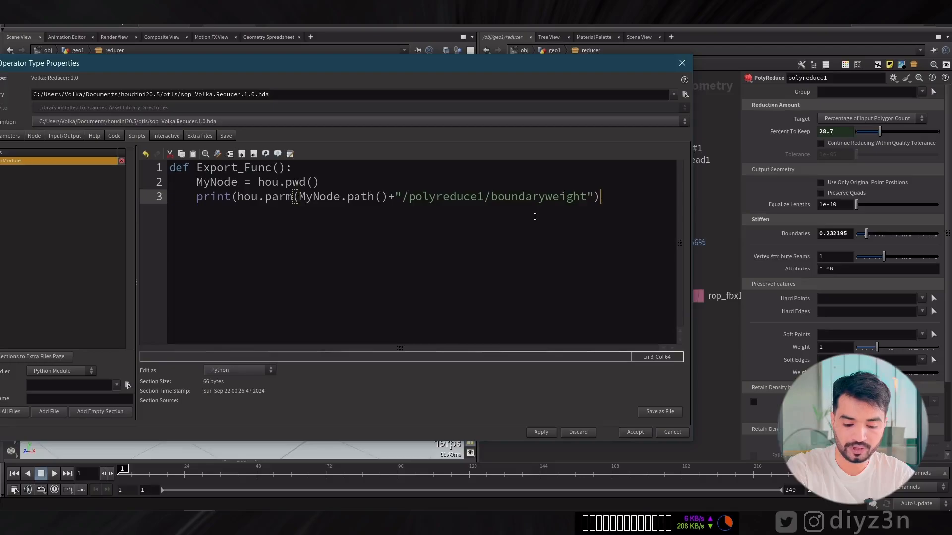
text())
key(Left)
text(.)
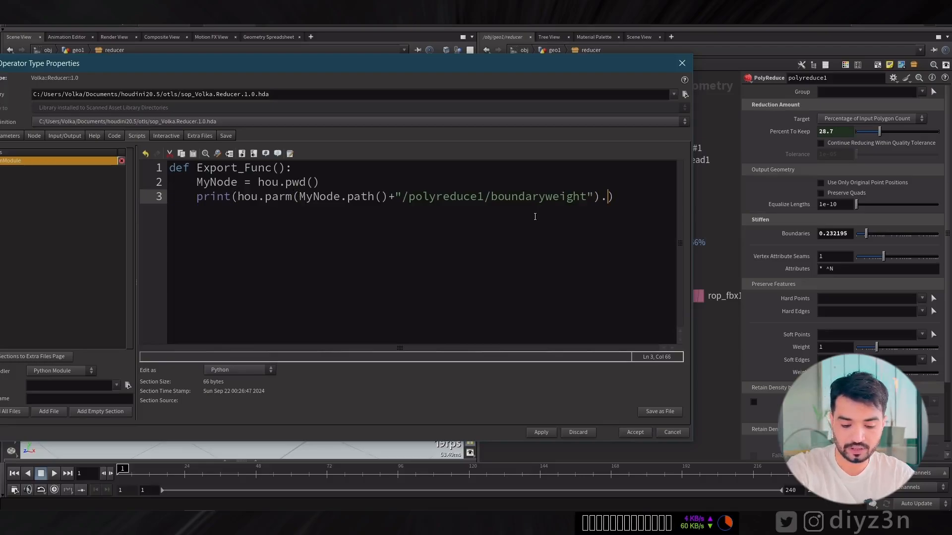
text(eval())
key(Left)
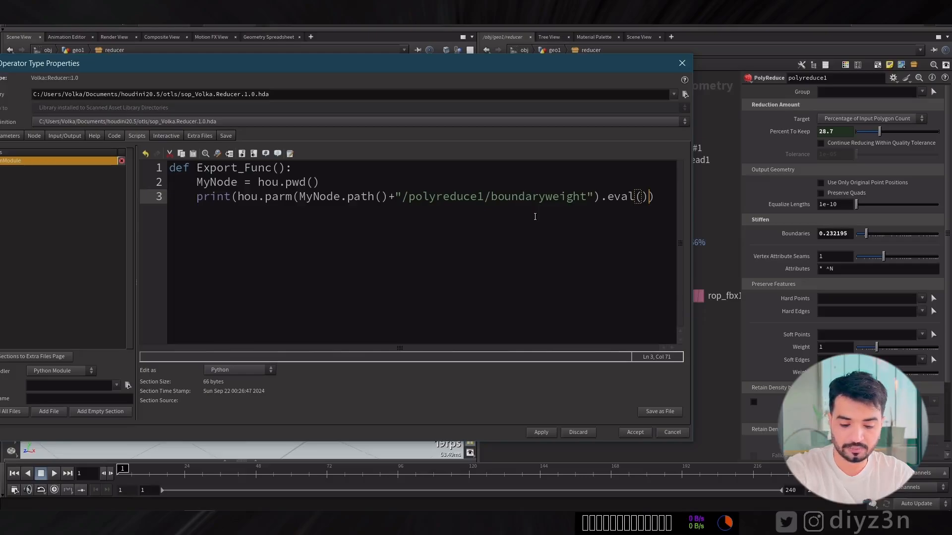
click(545, 430)
click(570, 488)
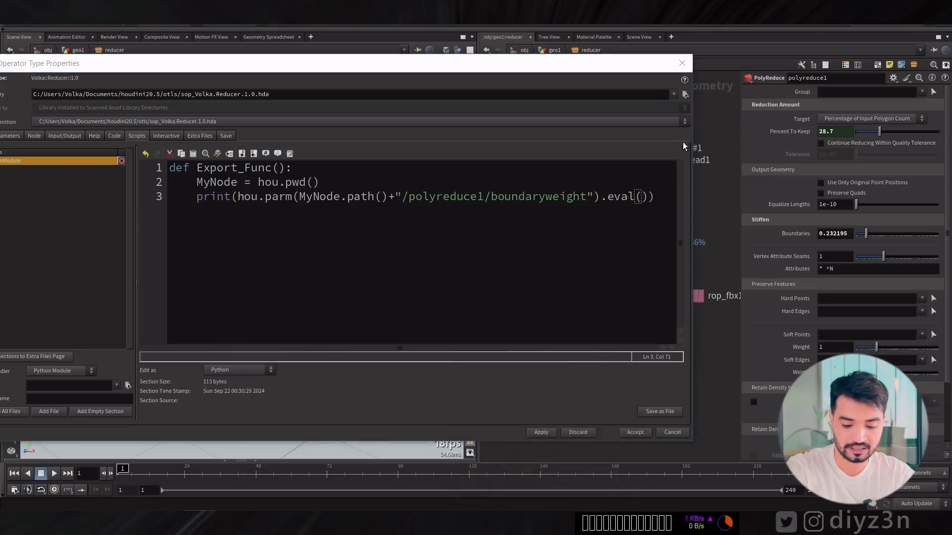
Narrow the type properties window, return to the geo1 level and test the reducer's Export button, reading the console output.
drag(693, 148, 498, 148)
click(554, 50)
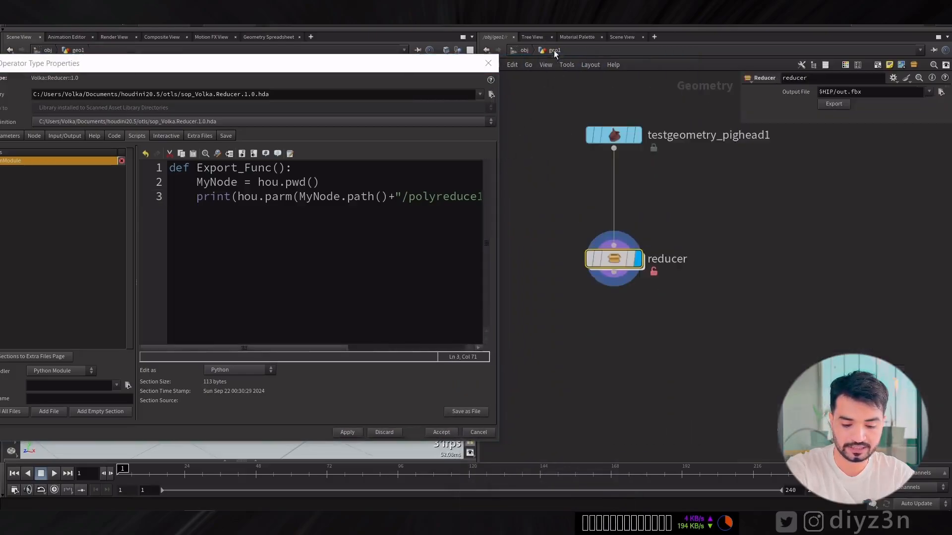
click(834, 104)
click(818, 489)
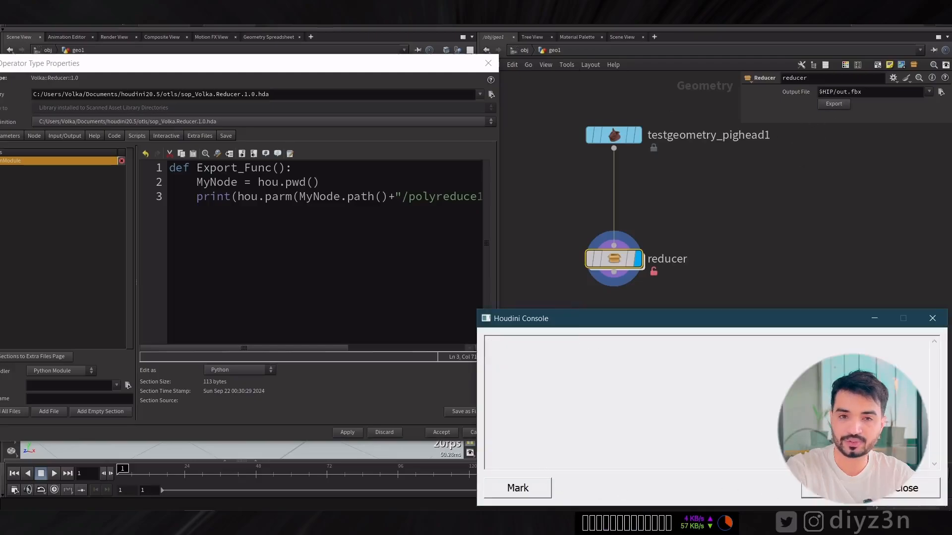
click(825, 106)
click(826, 105)
click(826, 105)
click(825, 105)
click(903, 489)
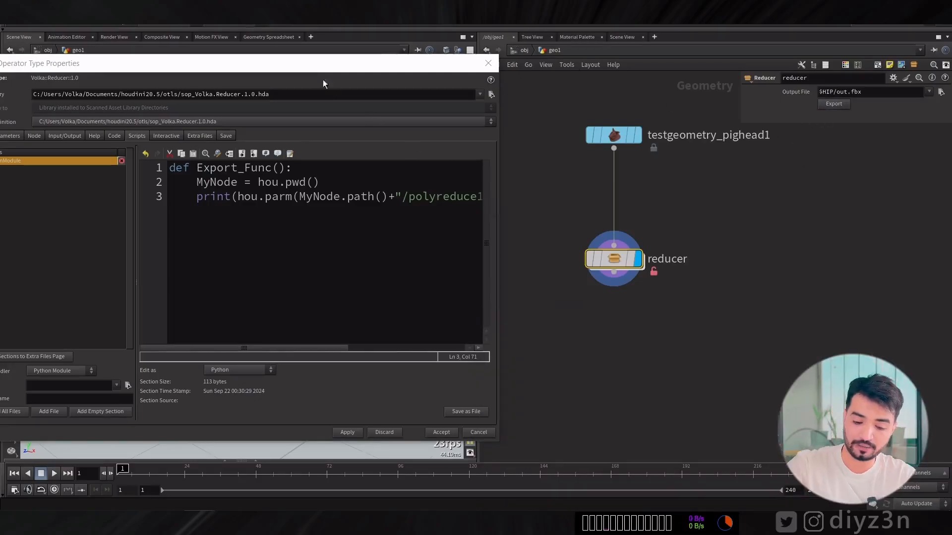
drag(320, 64, 397, 64)
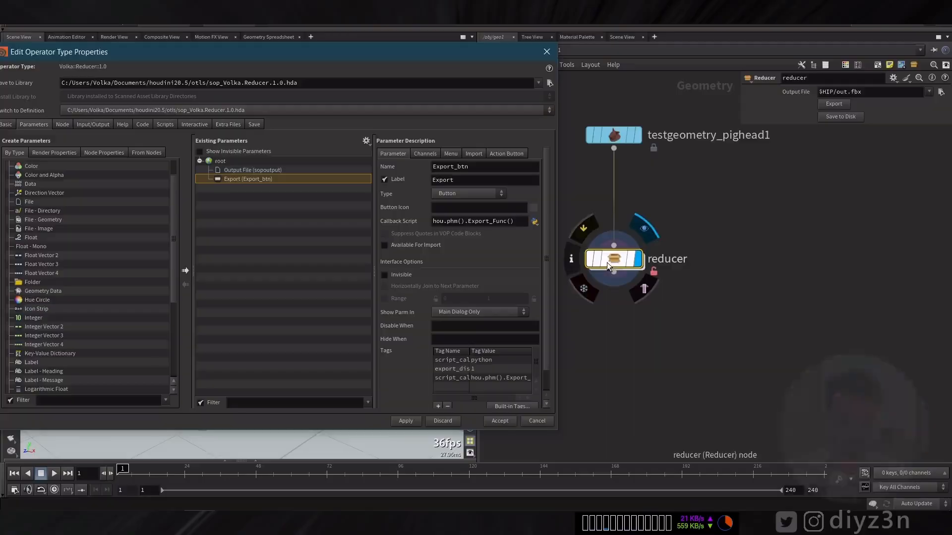
Add a ROP Geometry Output node inside reducer, fed by polyreduce1, below rop_fbx1.
key(Tab)
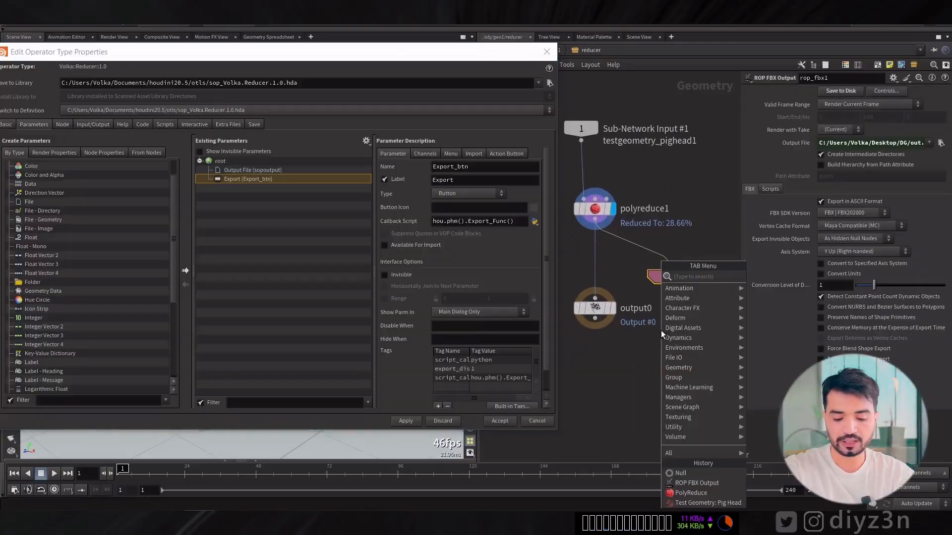
text(rop)
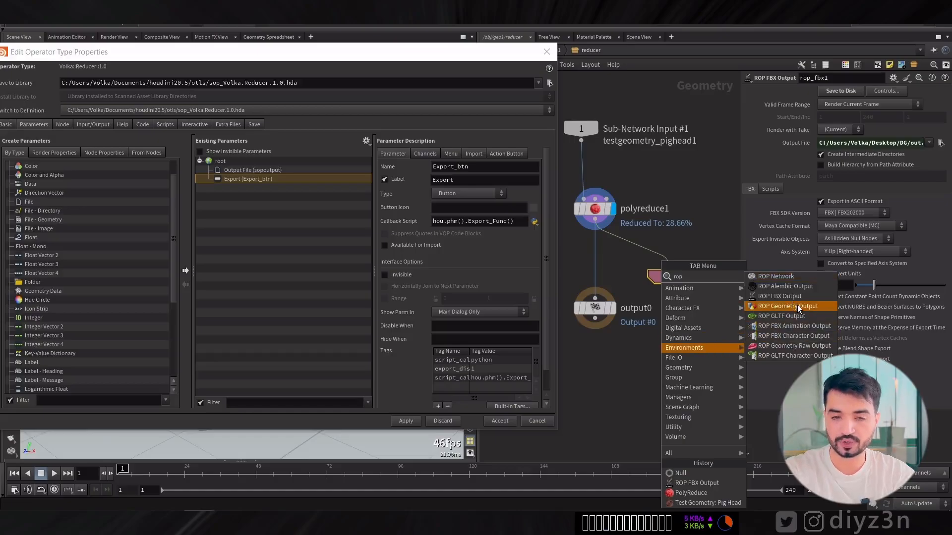
click(799, 307)
click(665, 329)
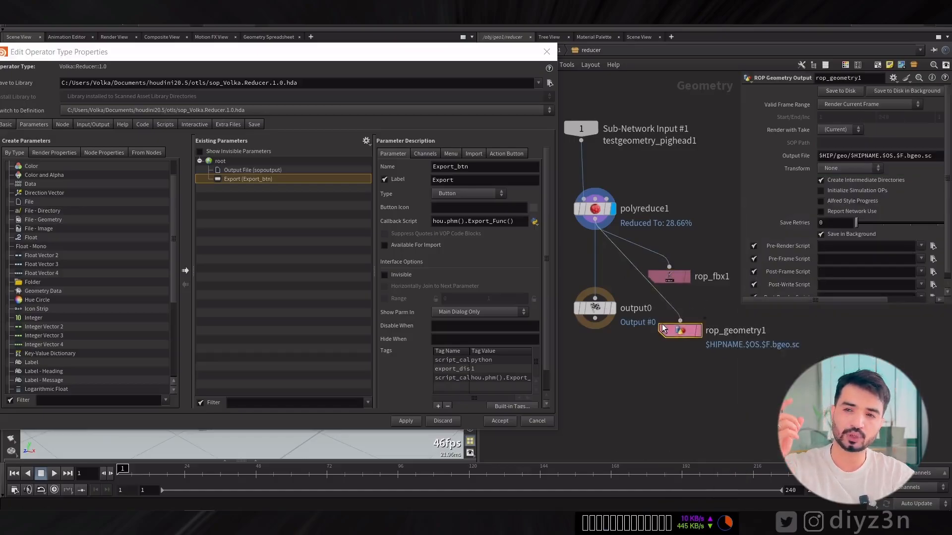
Remove the geo subfolder from rop_geometry1's output file path, making it $HIP/$HIPNAME.$OS.$F.bgeo.sc.
click(669, 276)
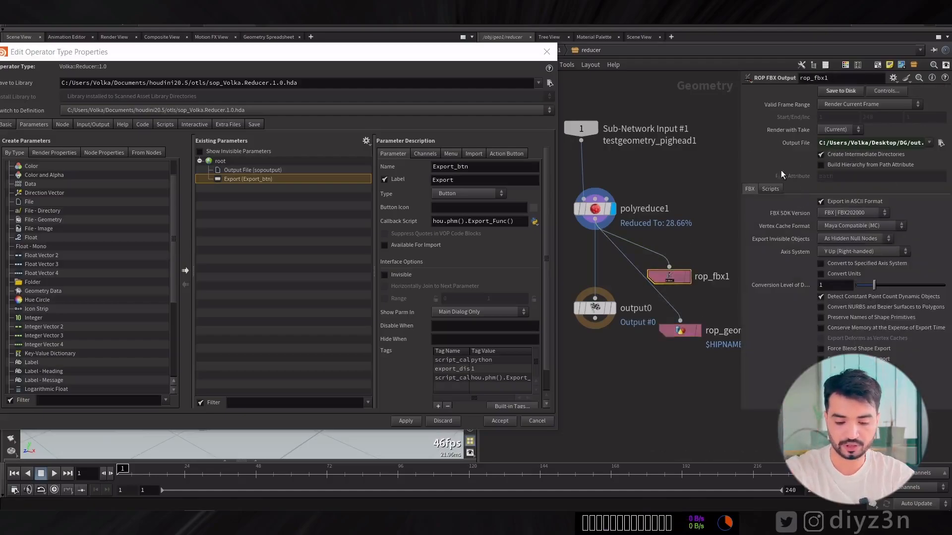
click(681, 331)
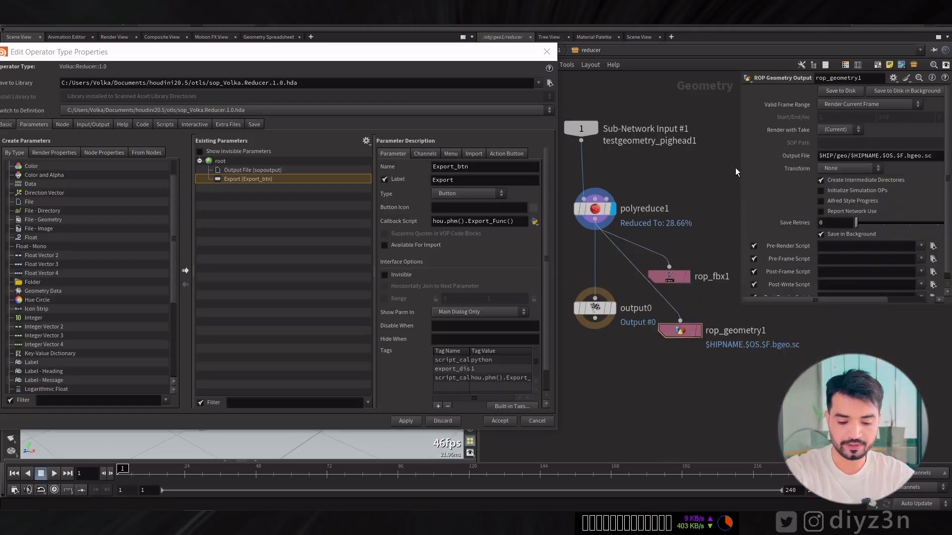
drag(737, 170, 706, 170)
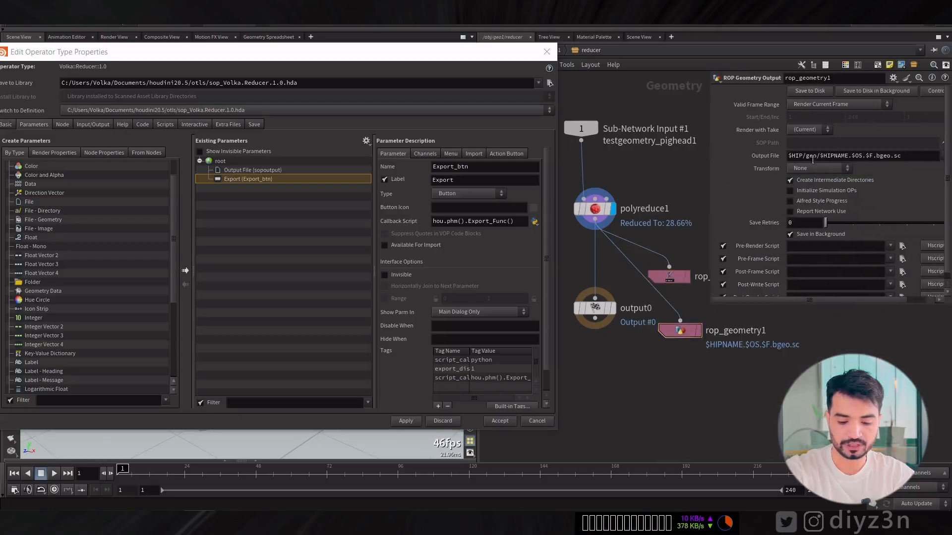
click(818, 157)
key(BackSpace)
key(BackSpace)
key(BackSpace)
key(BackSpace)
key(BackSpace)
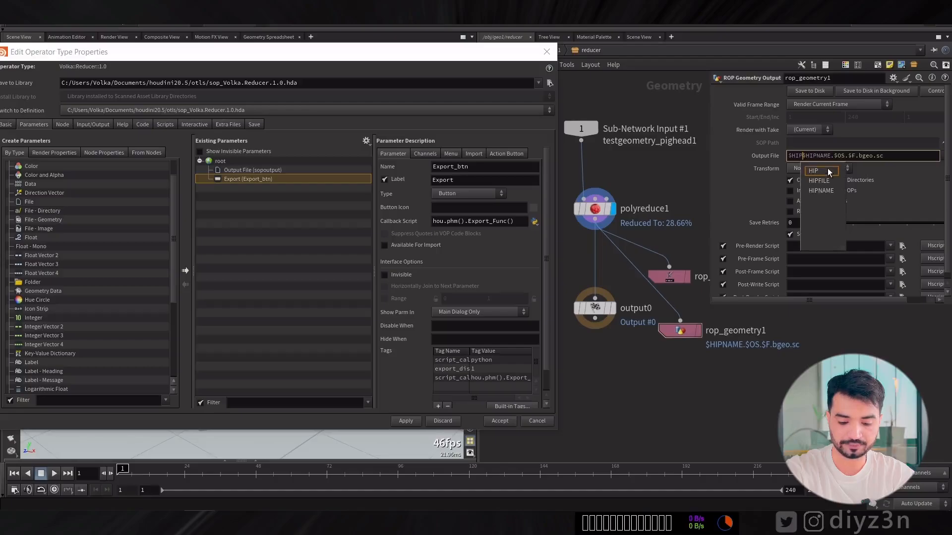
text(/)
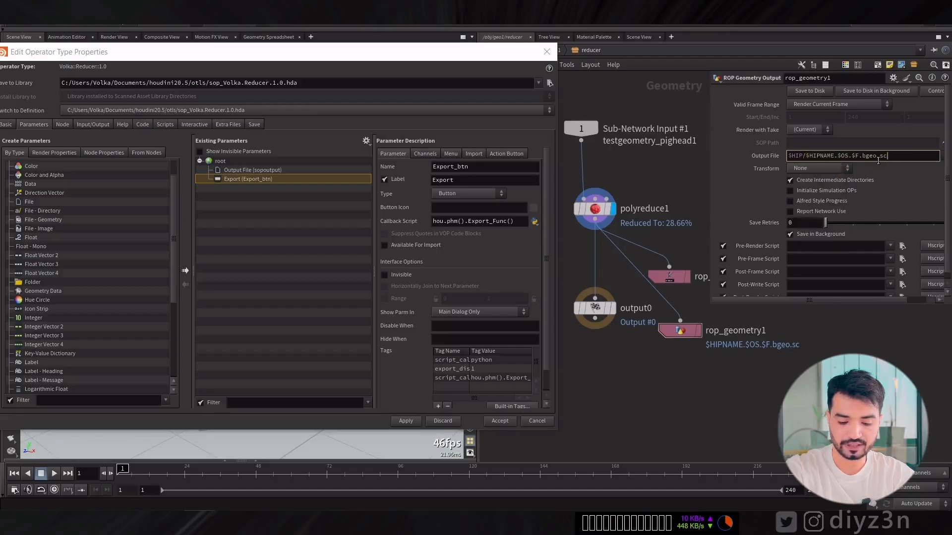
key(Return)
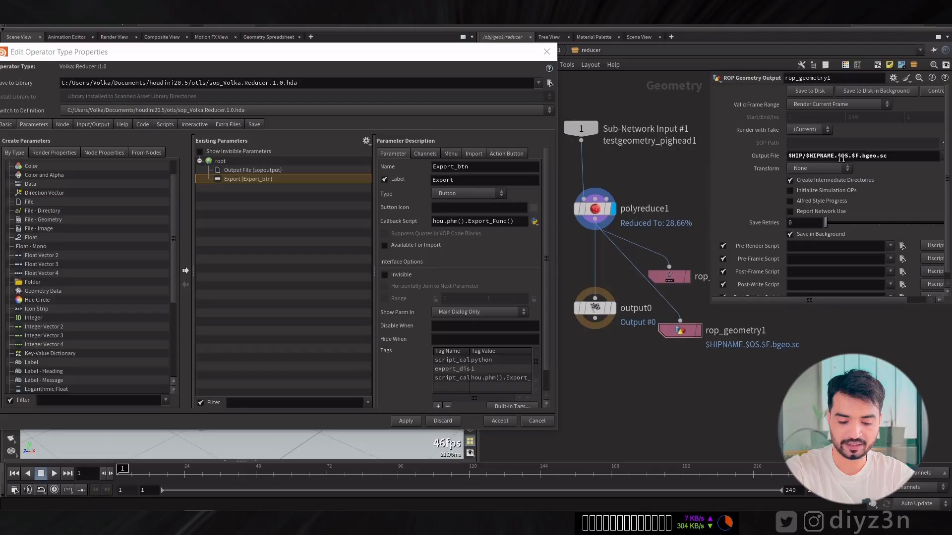
Test rop_geometry1's Save to Disk, check the DG folder in File Explorer and delete the exported DG.rop_geometry1.1.bgeo.sc file.
click(811, 91)
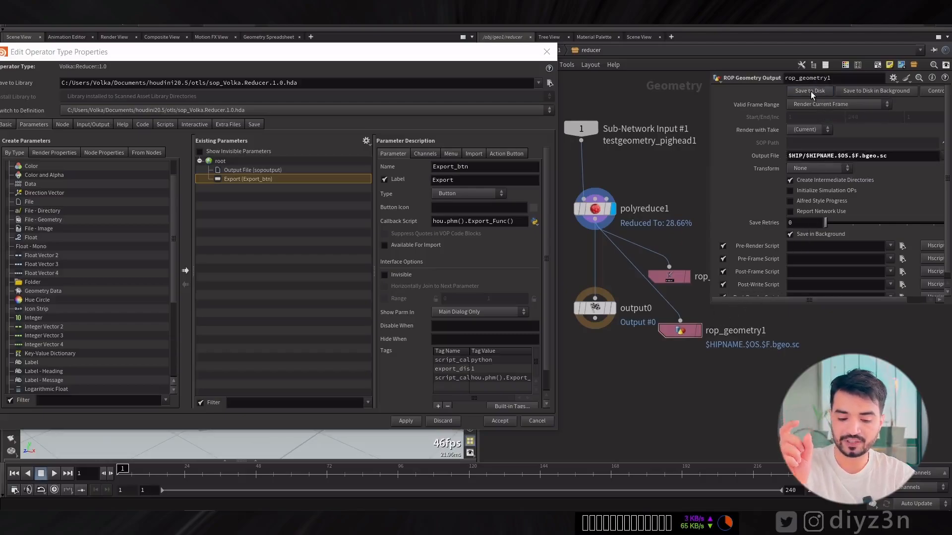
mouse_move(106, 515)
click(102, 484)
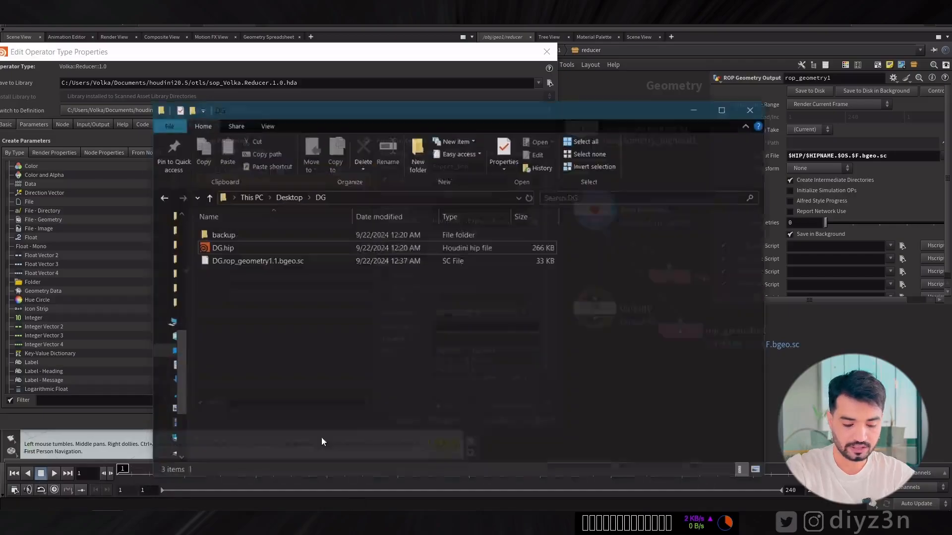
click(263, 250)
key(Delete)
click(712, 95)
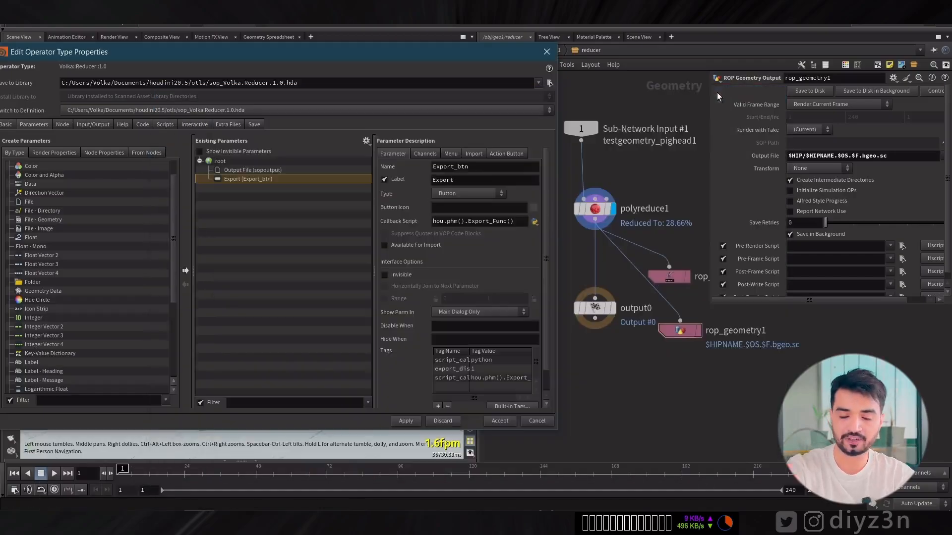
Promote rop_geometry1's Save to Disk button to the asset below Export, apply the change despite the outside references, and return to geo1.
drag(796, 94, 238, 166)
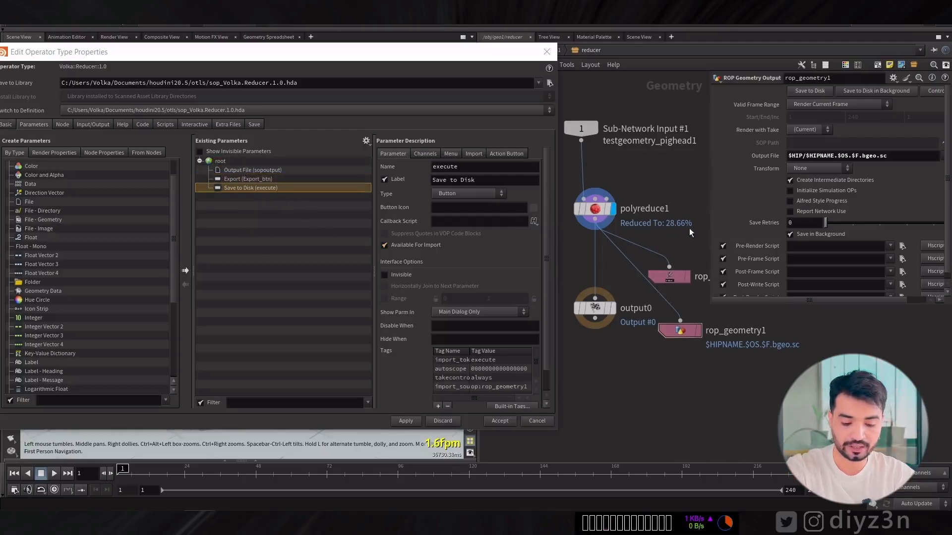
click(400, 423)
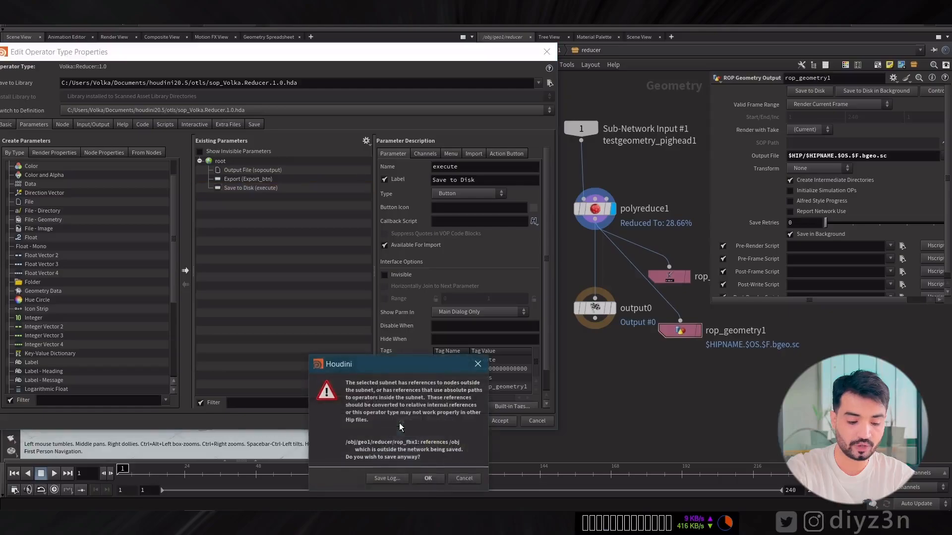
click(432, 480)
drag(446, 67, 426, 59)
key(u)
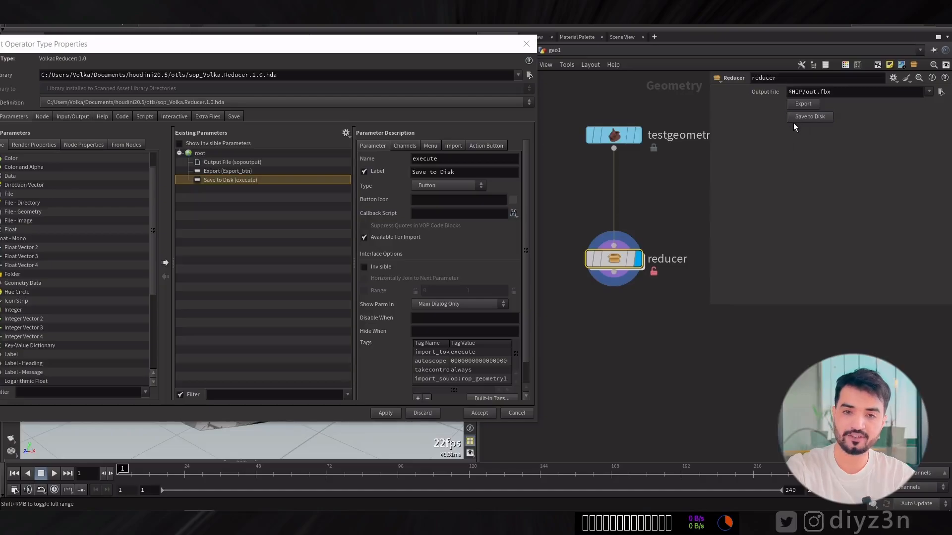
Check the DG folder in File Explorer for the exported geometry and delete that file.
mouse_move(105, 521)
click(99, 479)
drag(303, 291, 272, 252)
key(Delete)
click(714, 97)
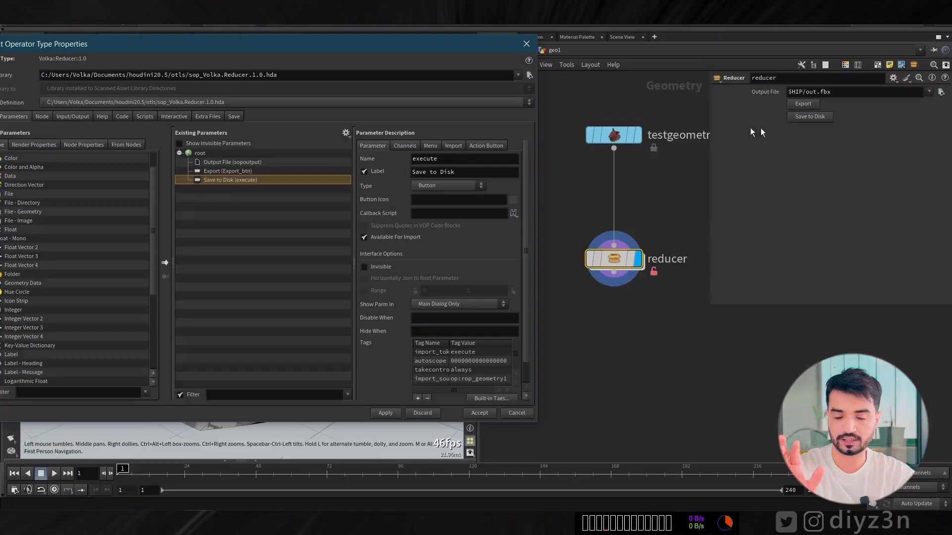
Copy the reducer's Save to Disk parameter and paste it as a relative reference onto rop_fbx1's Save to Disk button.
right_click(816, 118)
click(853, 186)
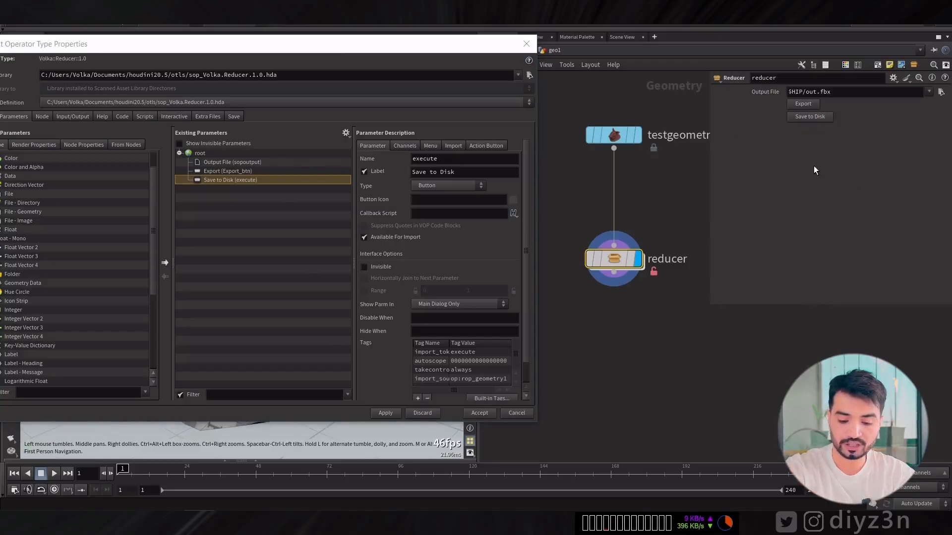
double_click(617, 261)
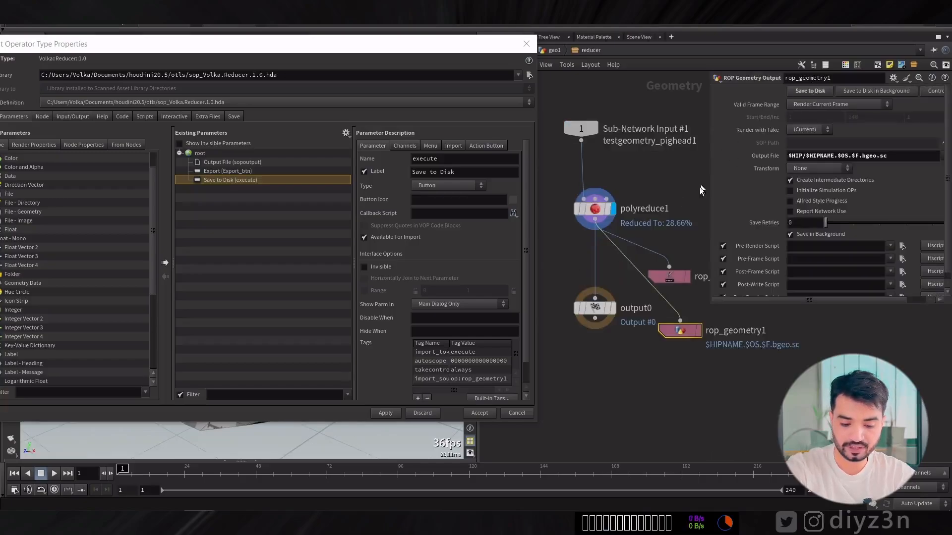
click(669, 277)
right_click(802, 90)
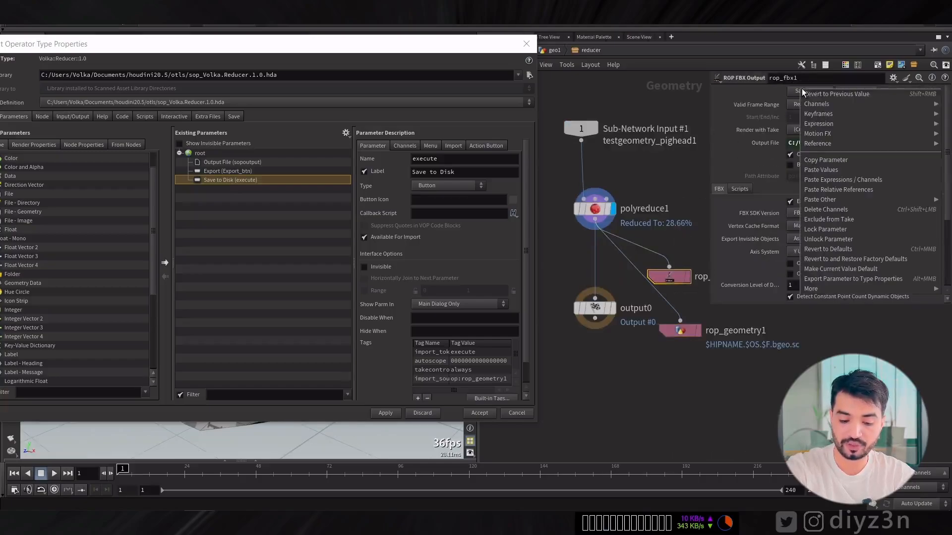
click(850, 190)
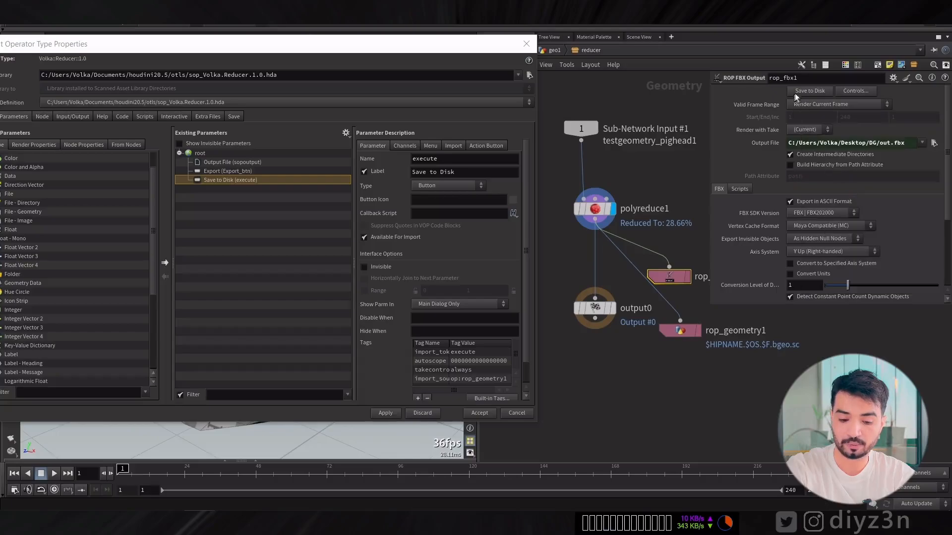
Return to geo1, test the reducer's Save to Disk, and delete both exported files, DG.rop_geometry1.1.bgeo.sc and out.fbx, from the DG folder.
click(564, 50)
click(811, 118)
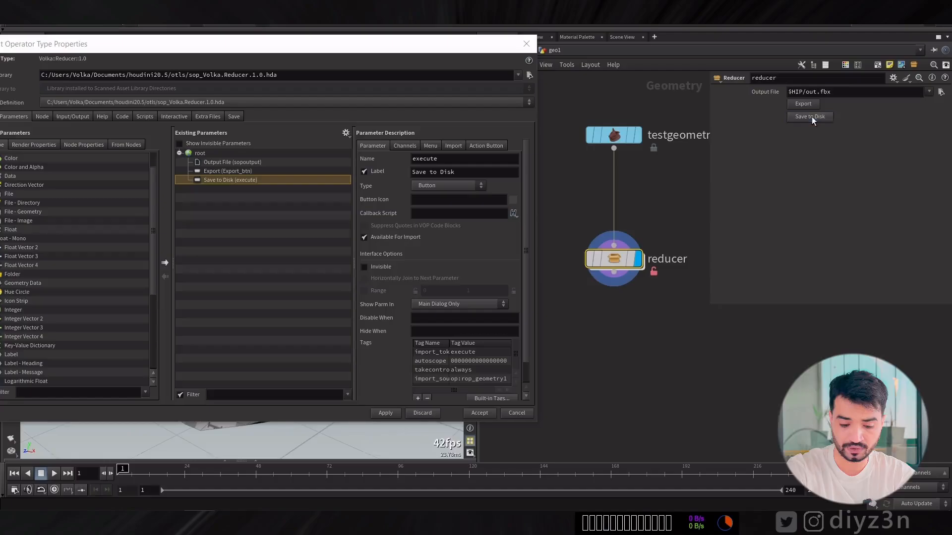
click(108, 519)
click(74, 480)
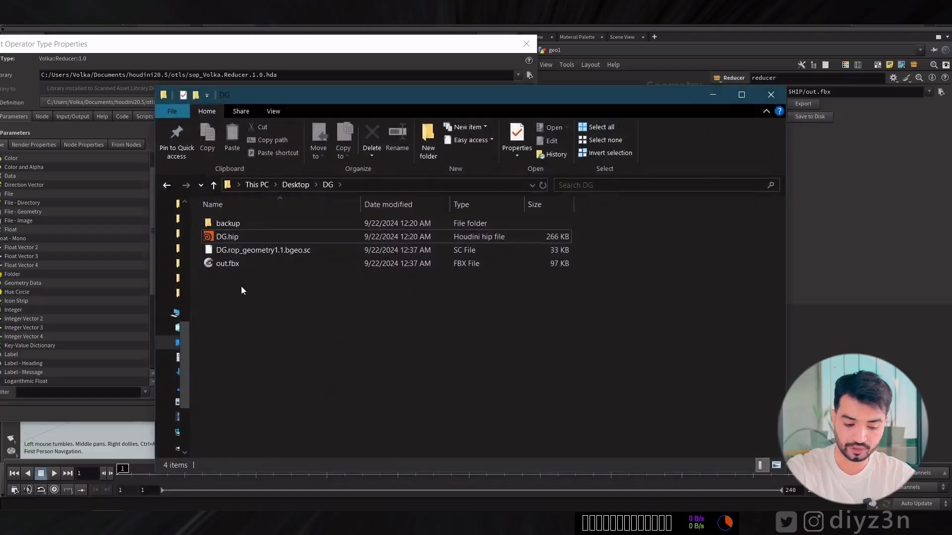
drag(249, 311, 242, 256)
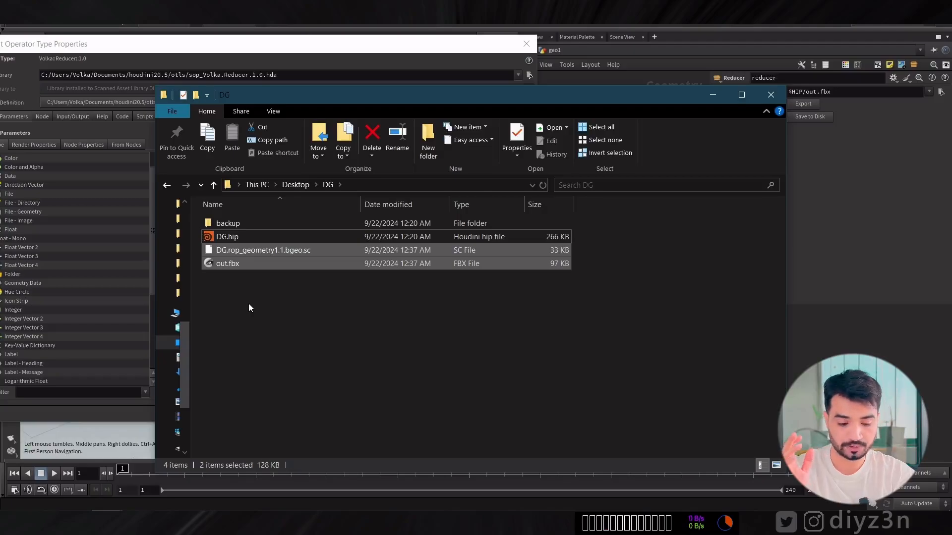
key(Delete)
click(713, 94)
Delete the Save to Disk (execute) parameter from the Reducer asset's interface and apply the change despite the outside references.
double_click(611, 266)
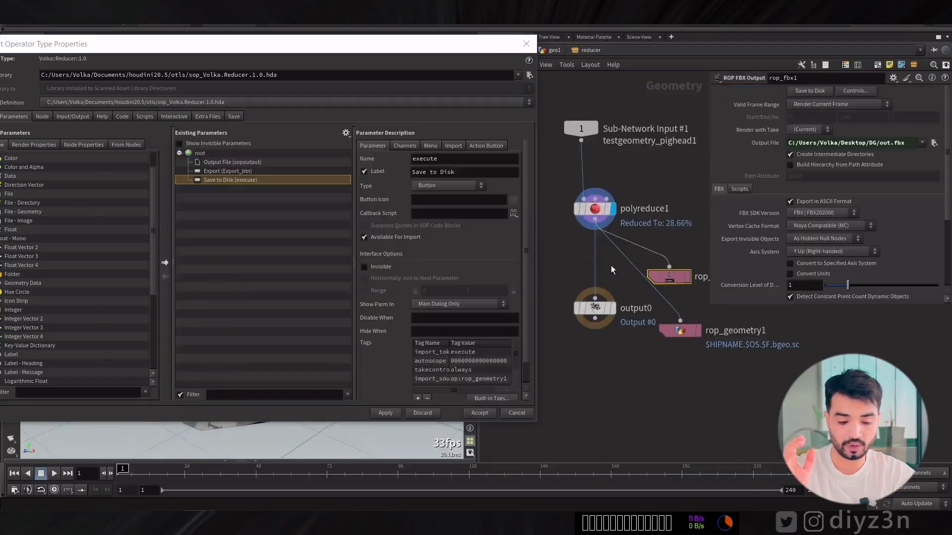
click(560, 51)
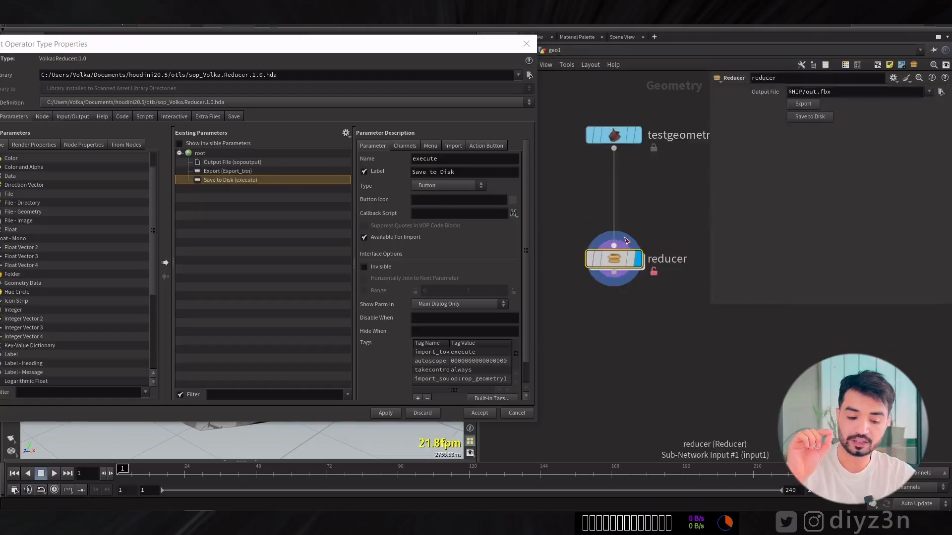
click(220, 179)
key(Delete)
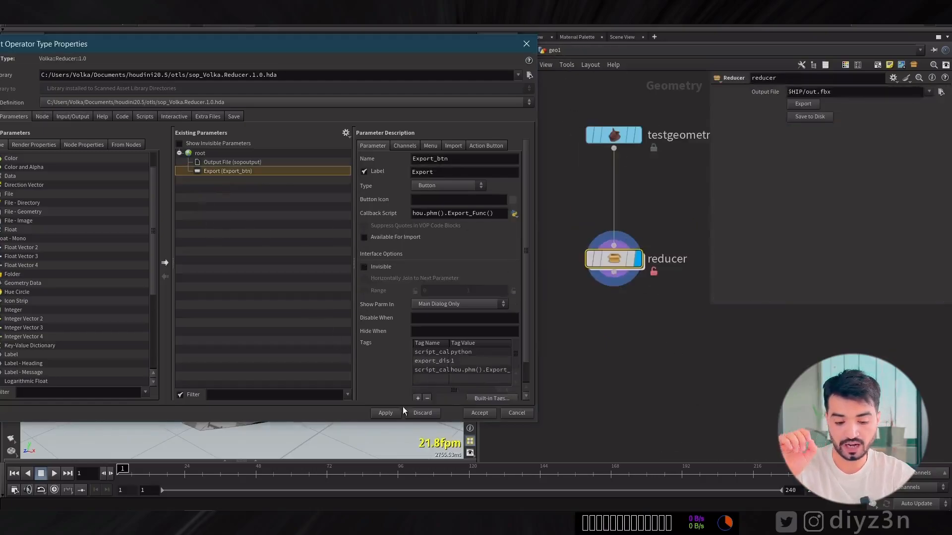
click(392, 412)
click(414, 467)
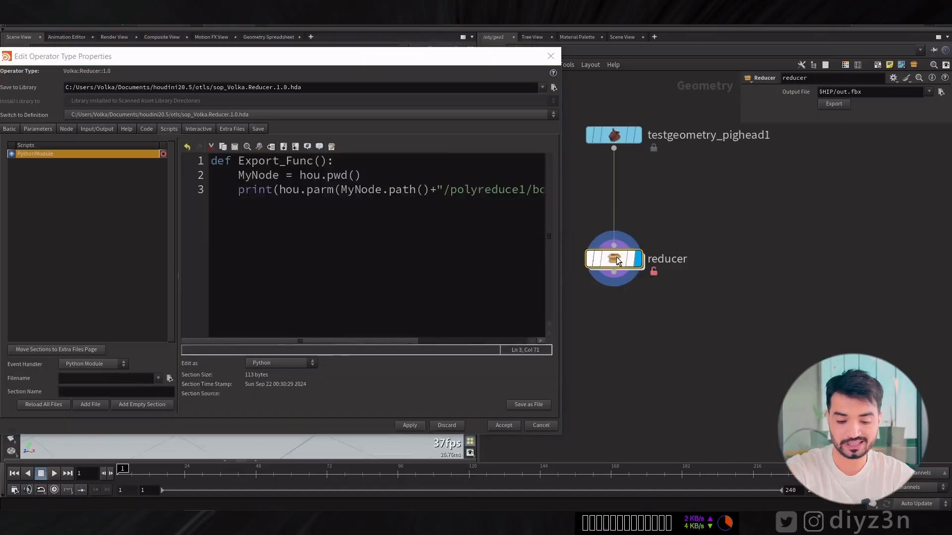
Inside reducer, paste rop_fbx1's Save to Disk as a relative reference onto Conversion Level of Detail and copy the parameter name execute.
double_click(611, 260)
click(683, 296)
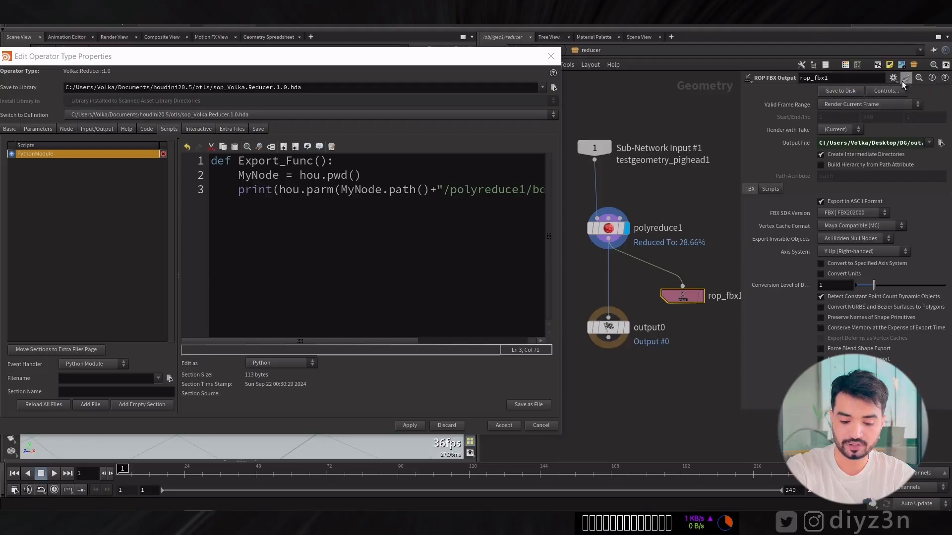
click(839, 92)
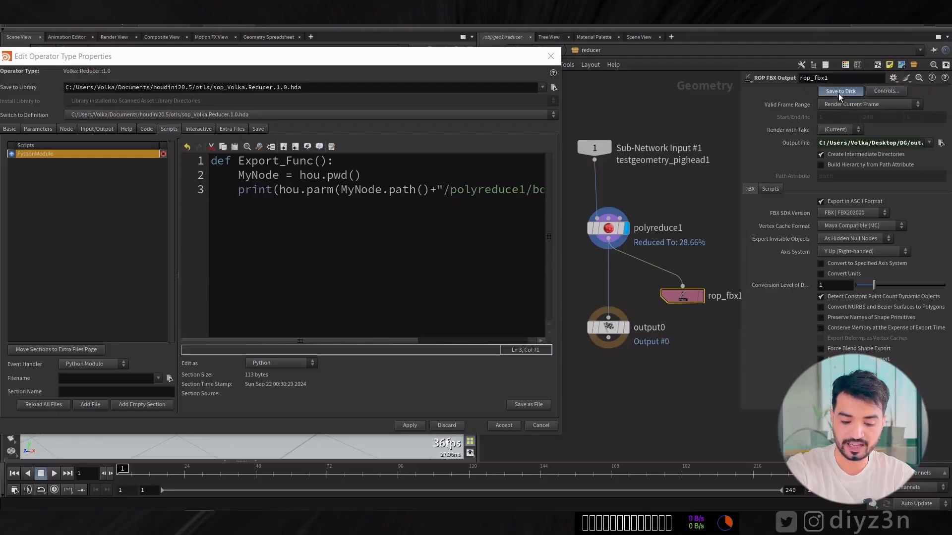
right_click(837, 283)
click(852, 305)
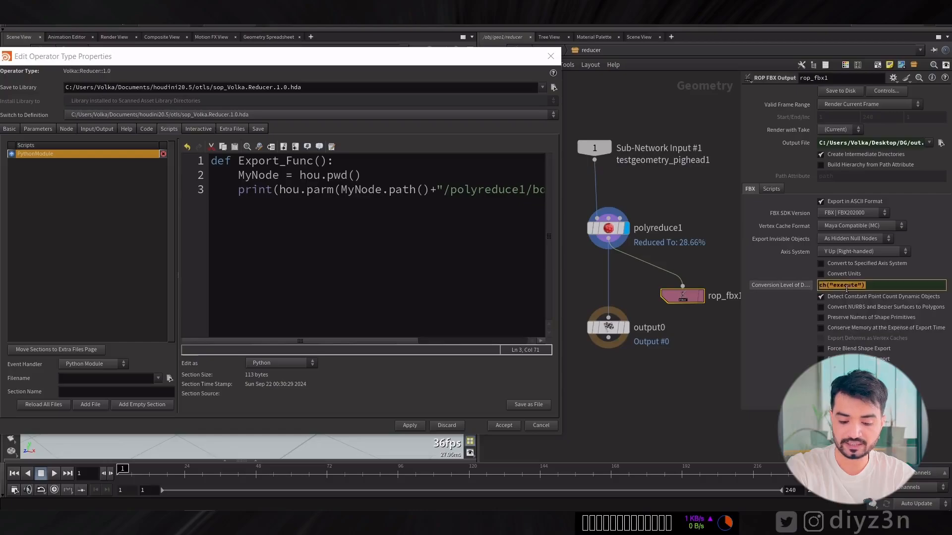
click(847, 288)
drag(858, 286, 833, 287)
key(ctrl+c)
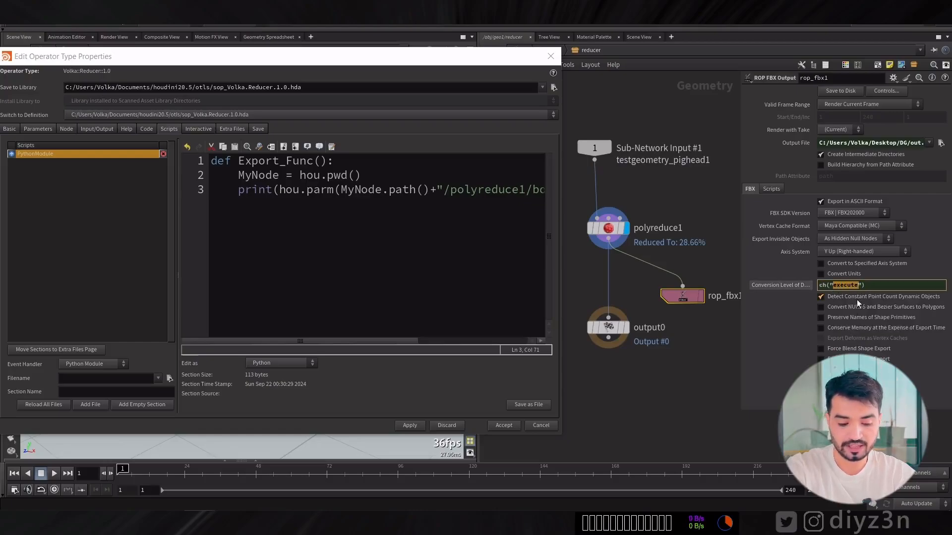
Replace the parameter name in line 3 of PythonModule with execute, and remove the temporary reference from Conversion Level of Detail.
drag(403, 341, 506, 339)
double_click(431, 189)
key(ctrl+v)
right_click(793, 284)
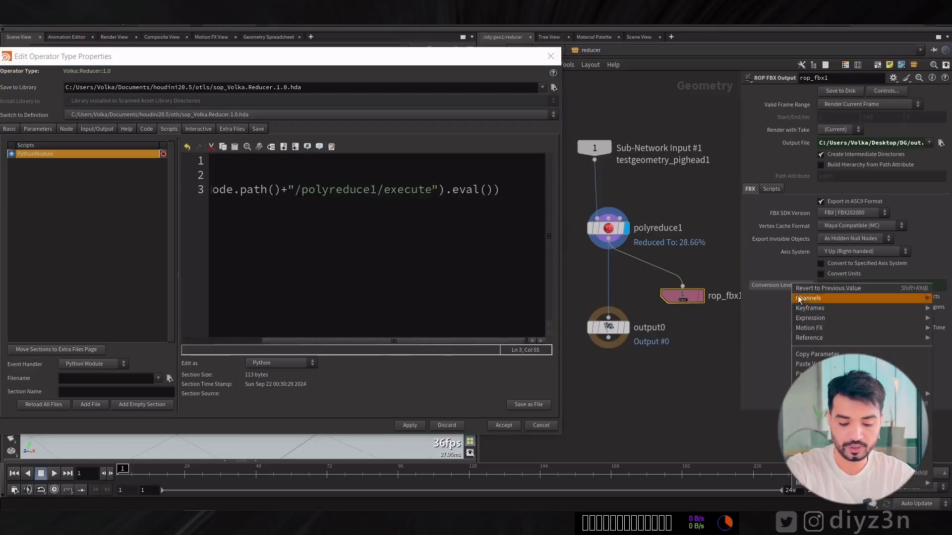
click(810, 403)
ctrl+middle_click(795, 284)
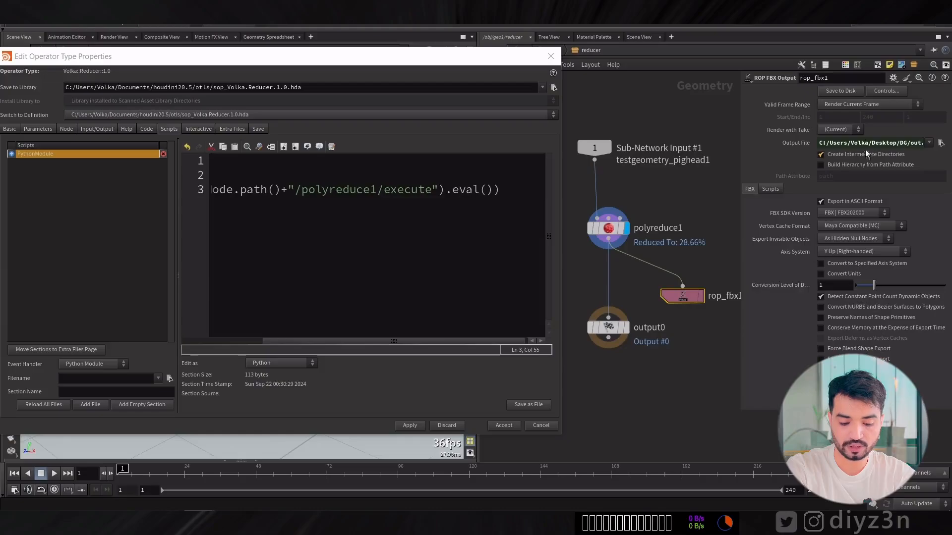
Replace polyreduce1 in the line 3 path with the node name rop_fbx1 and apply the asset changes.
middle_drag(719, 342, 684, 342)
click(696, 299)
key(ctrl+c)
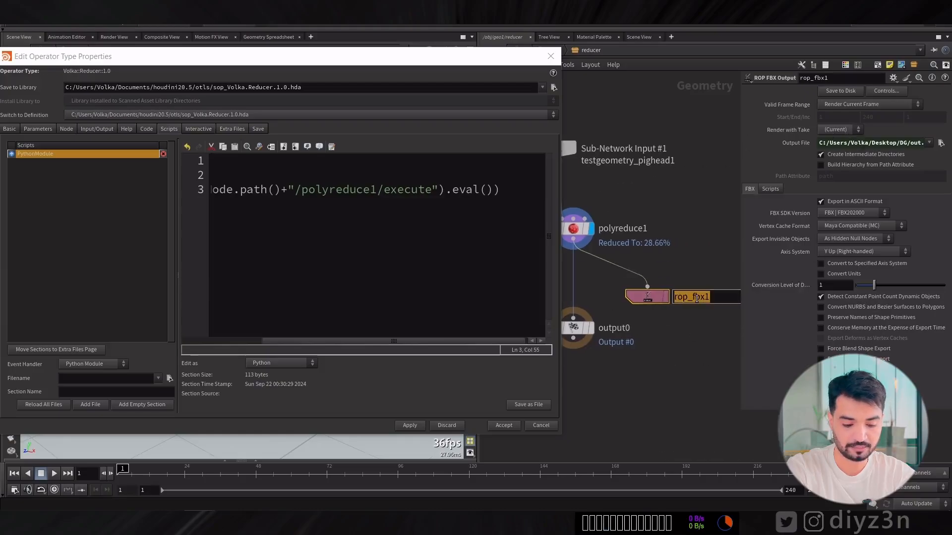
click(407, 336)
drag(406, 341, 520, 272)
double_click(406, 190)
key(ctrl+v)
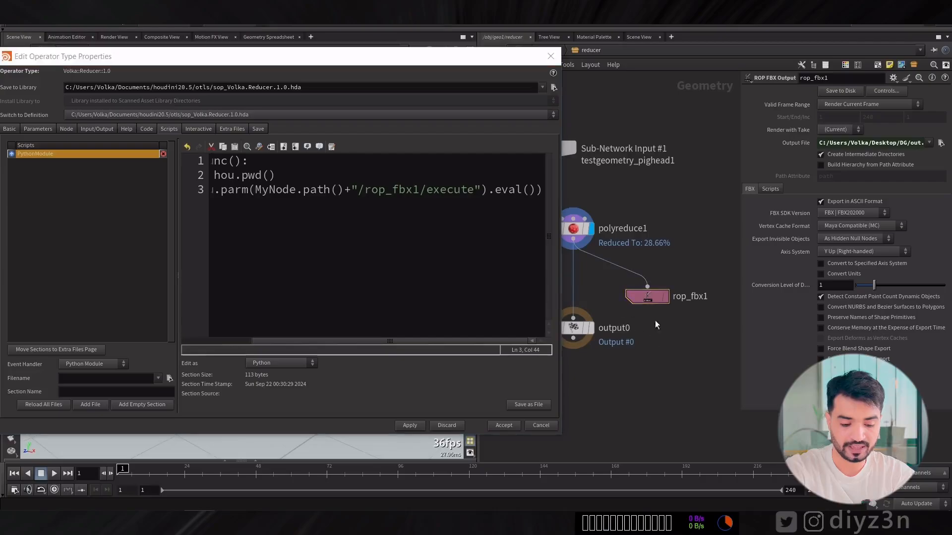
drag(431, 61, 348, 61)
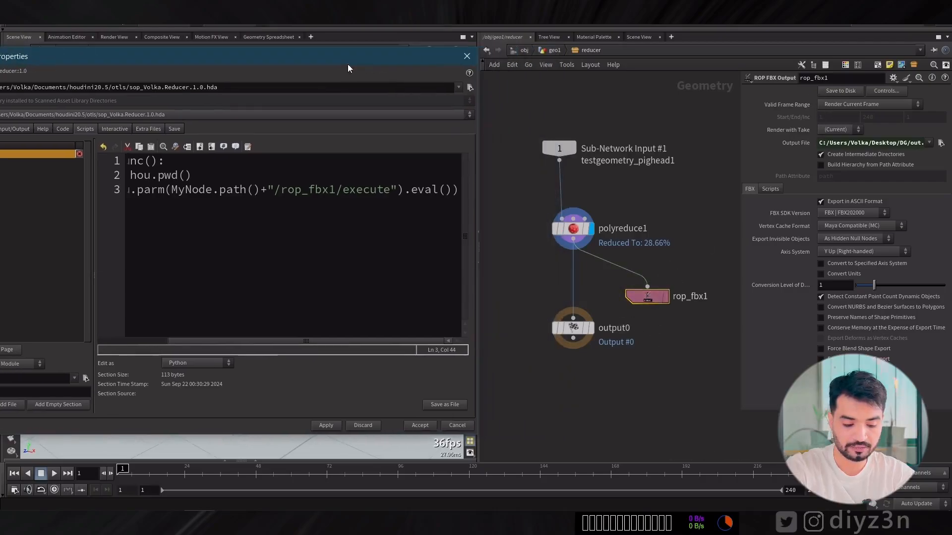
click(330, 428)
click(358, 484)
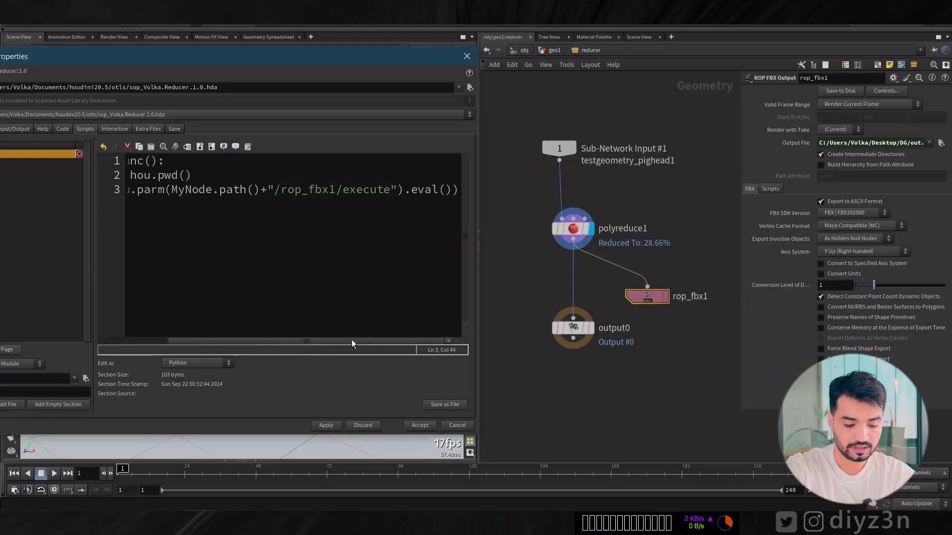
Remove the print() wrapper from line 3, keeping the hou.parm(MyNode.path()+"/rop_fbx1/execute").eval() call, and apply the script.
drag(448, 194, 158, 191)
key(BackSpace)
text())
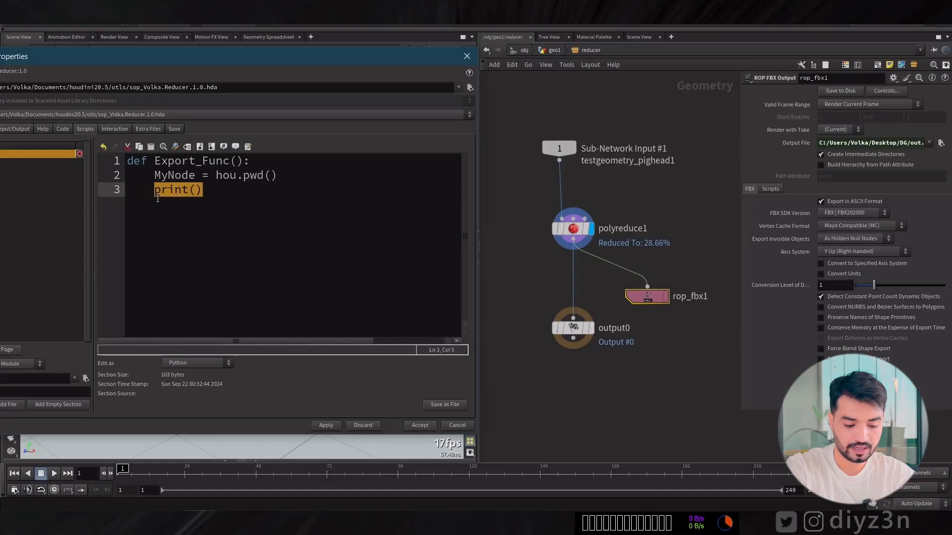
text(hou.parm(MyNode.path()+"/rop_fbx1/execute").eval())
drag(191, 341, 127, 352)
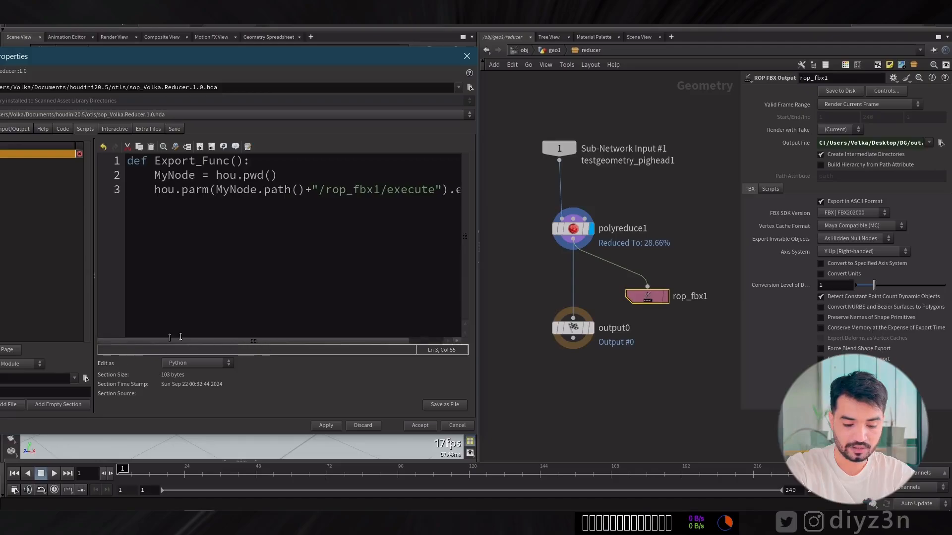
click(336, 429)
click(358, 488)
Return to geo1, test the reducer's Export with the eval() call, and check the DG folder for an exported file.
click(552, 51)
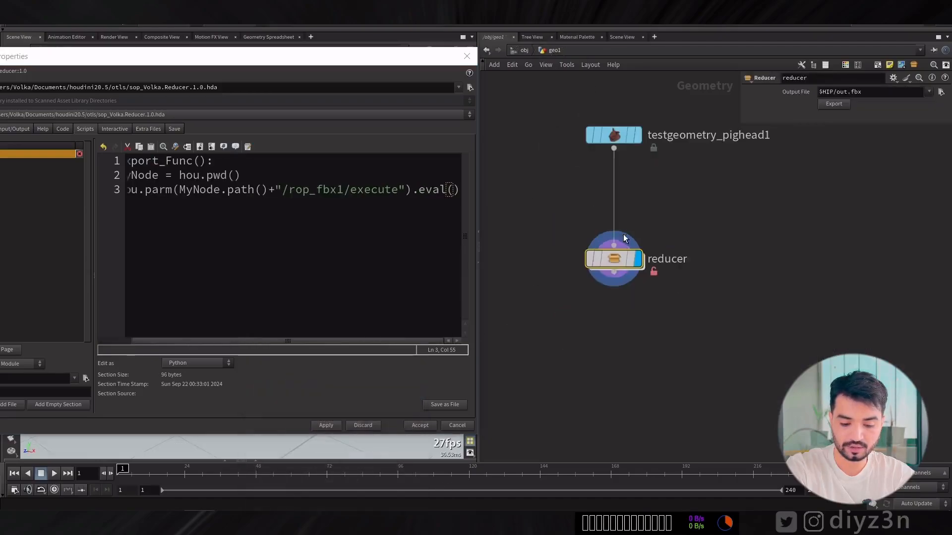
click(836, 105)
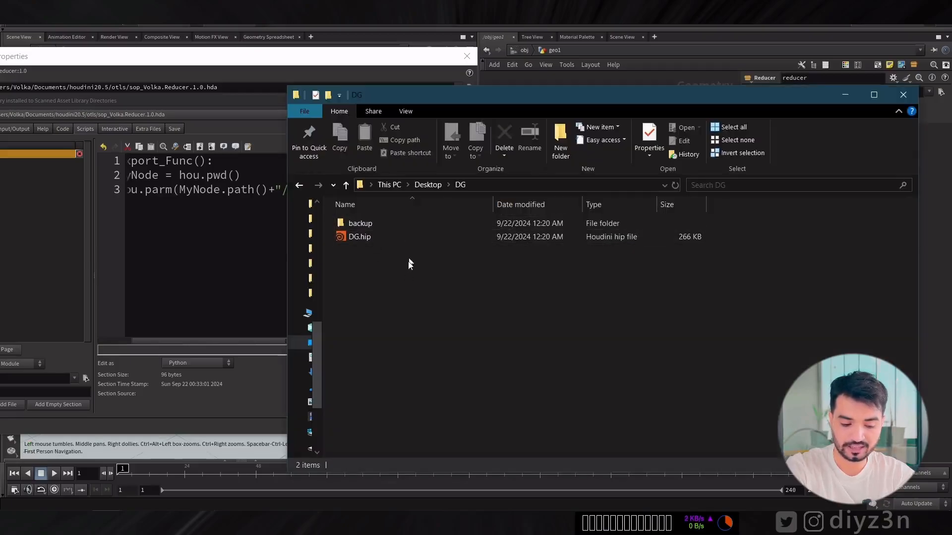
click(845, 94)
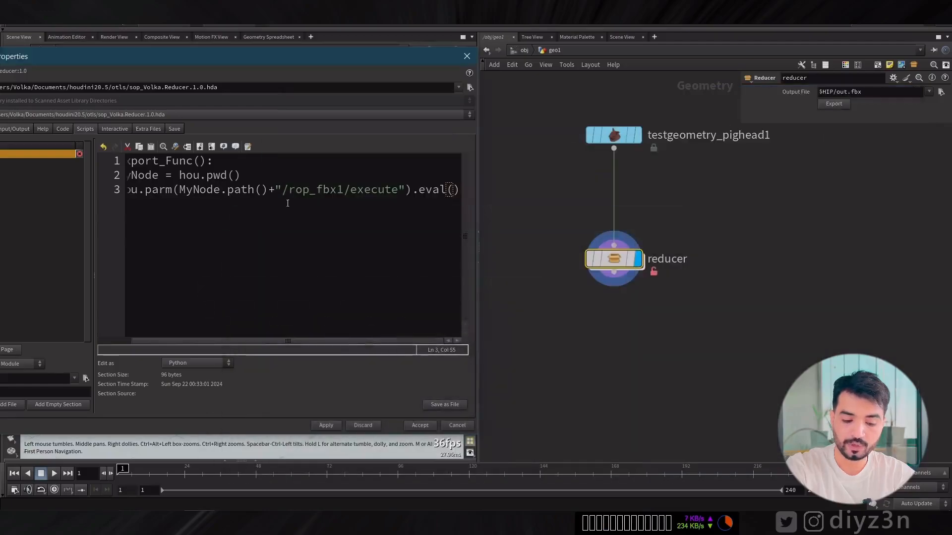
Replace eval with pressButton at the end of line 3 and apply the script despite the outside references.
click(431, 190)
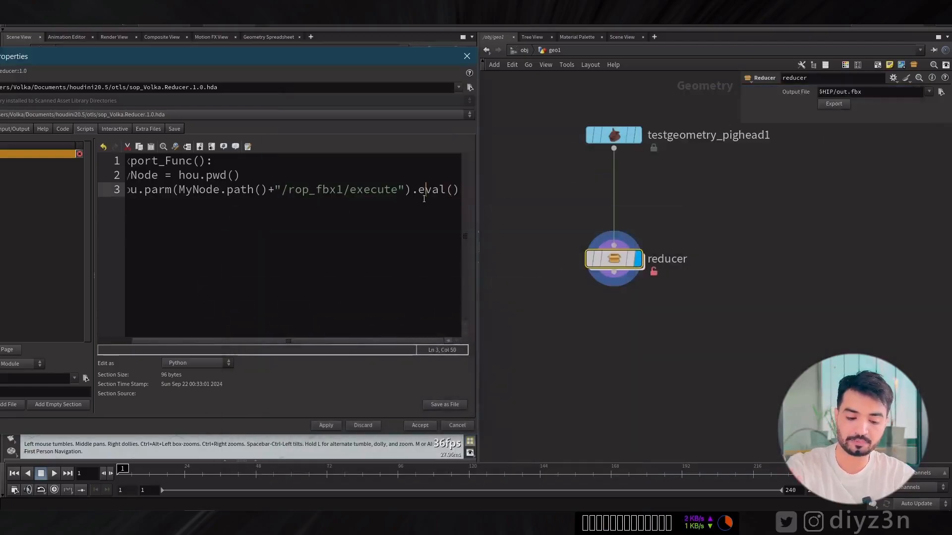
double_click(431, 189)
text(pressButton)
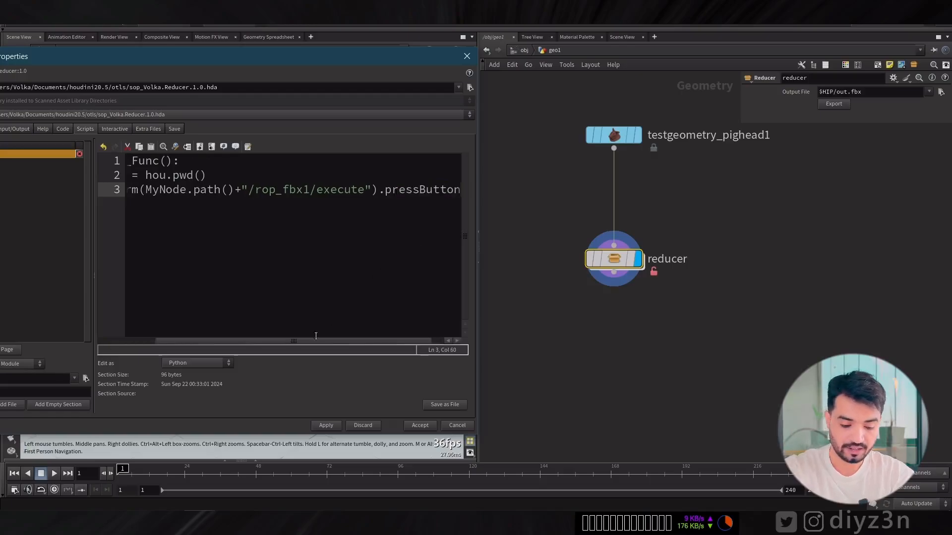
scroll(353, 346, right, 1)
click(326, 425)
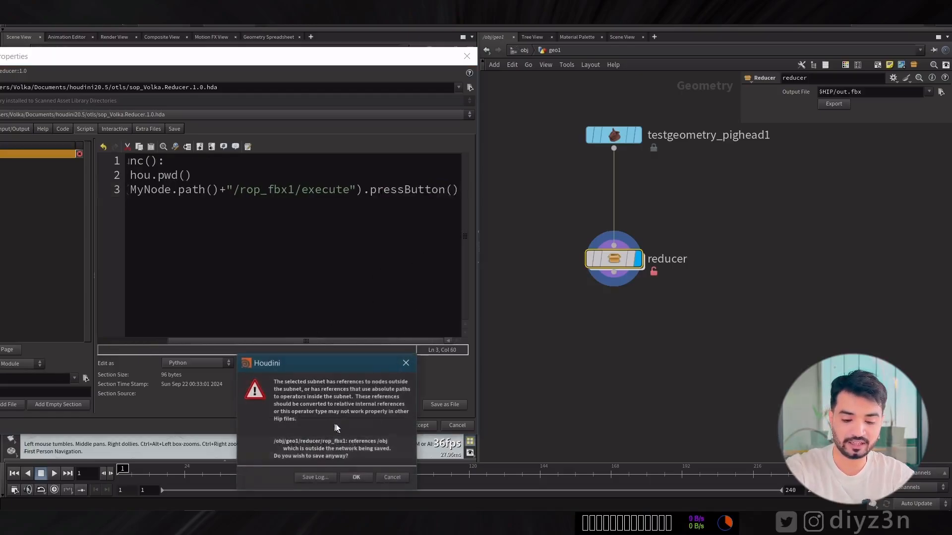
click(353, 472)
Run the reducer's Export with the pressButton() call and open the DG folder to check the result.
click(833, 104)
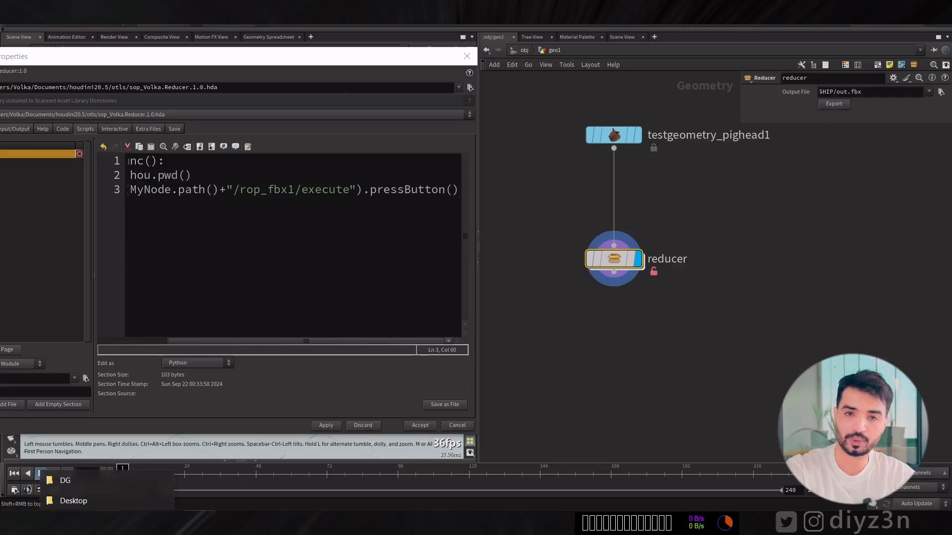
click(125, 483)
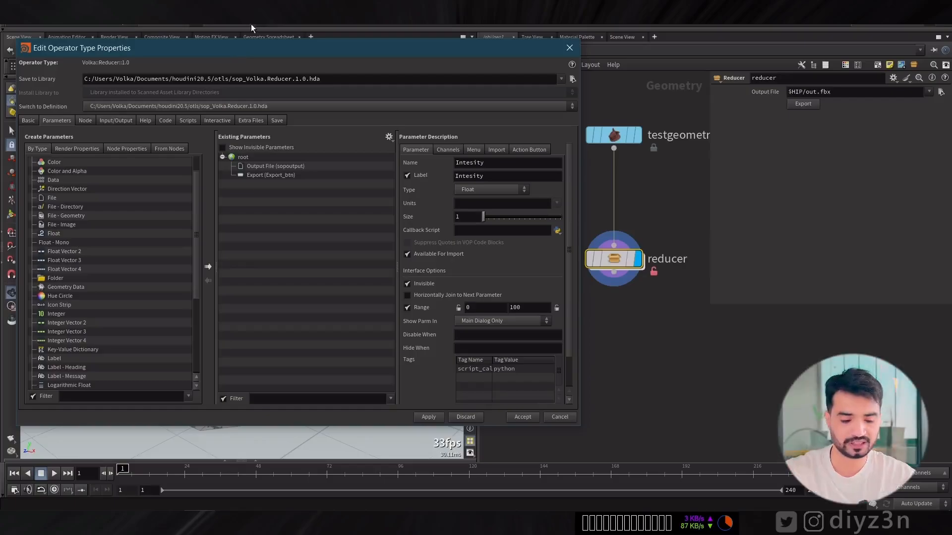
Add an On Created event handler script to the Reducer asset.
drag(240, 48, 242, 49)
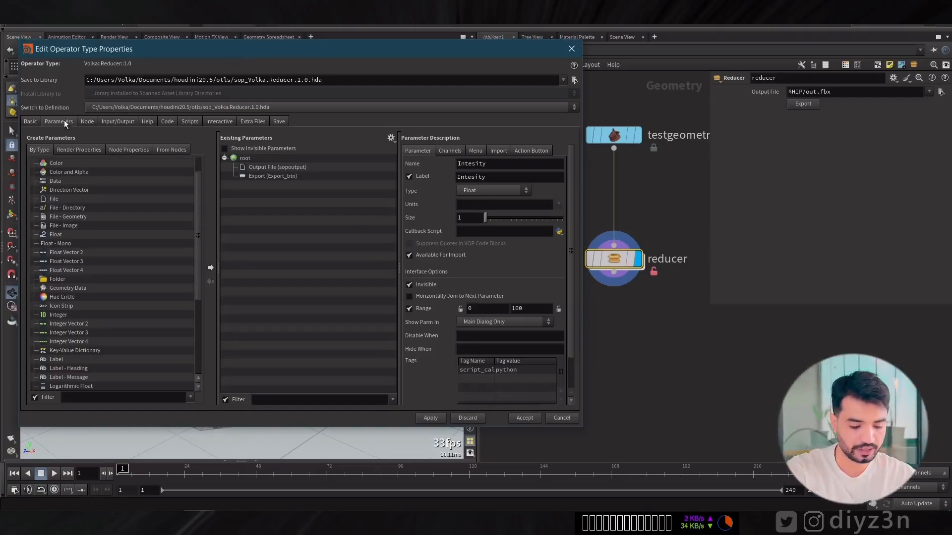
click(189, 122)
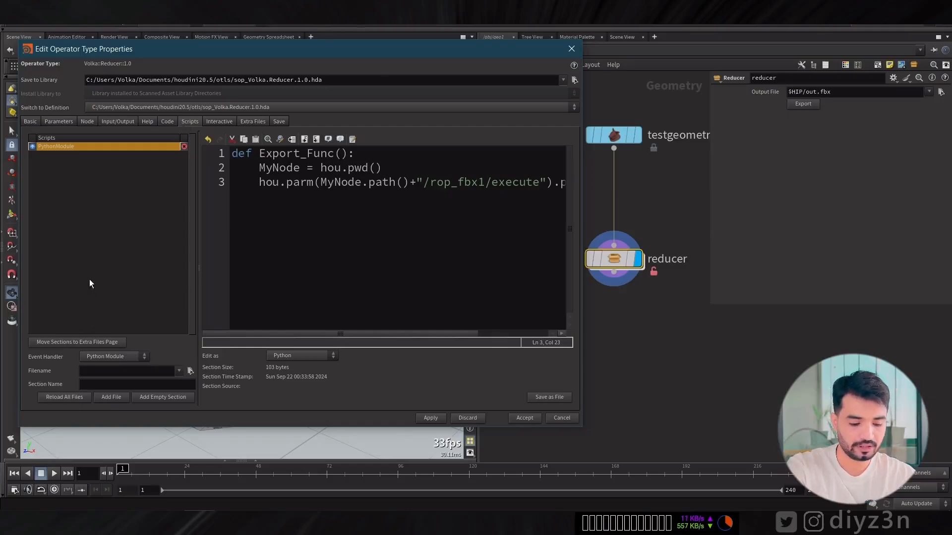
click(101, 360)
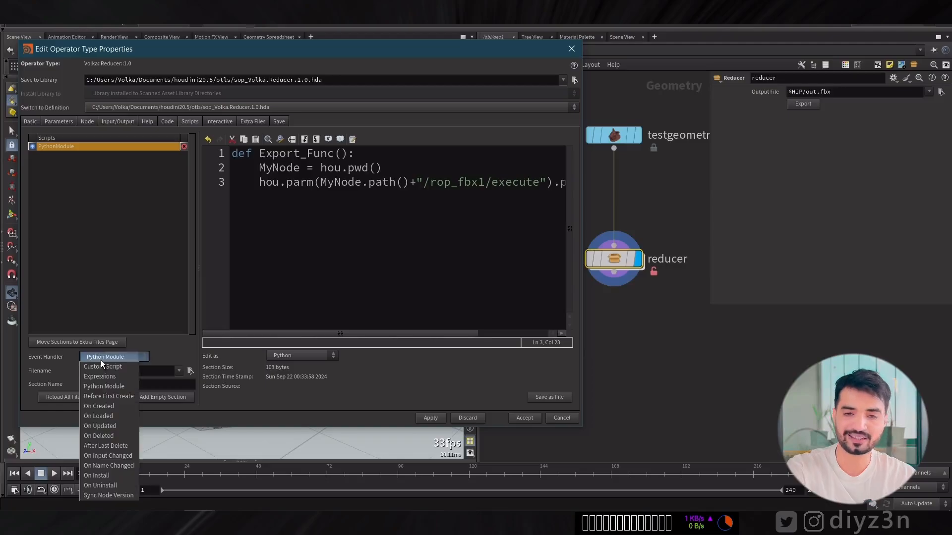
click(114, 407)
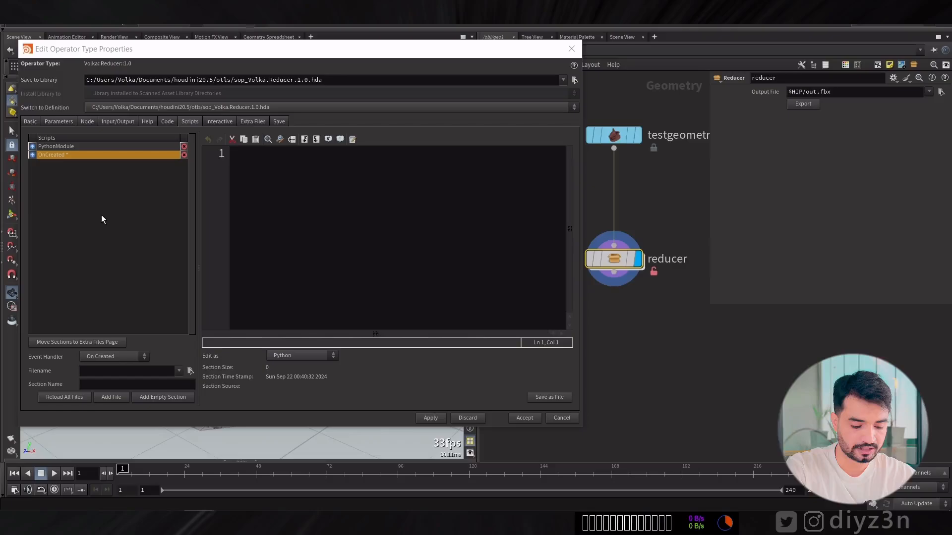
Copy the two body lines of Export_Func from PythonModule into the OnCreated script and remove the second line's indentation.
click(61, 147)
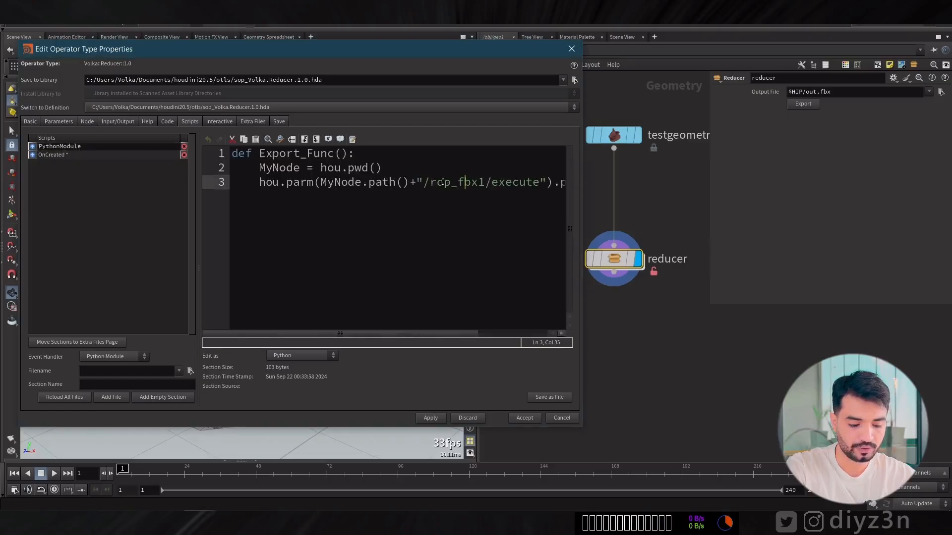
drag(585, 333, 726, 333)
drag(694, 182, 303, 170)
key(ctrl+c)
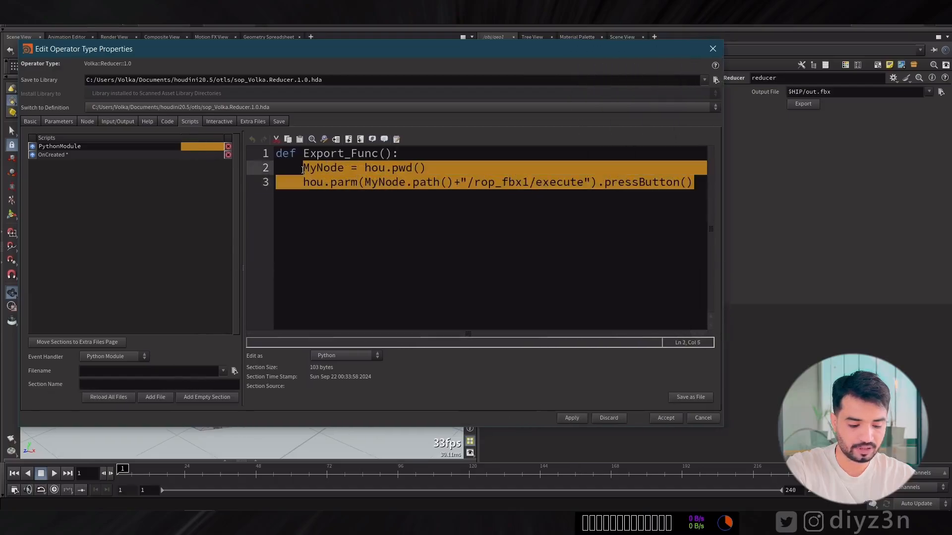
click(51, 155)
click(408, 214)
key(ctrl+v)
drag(303, 168, 276, 168)
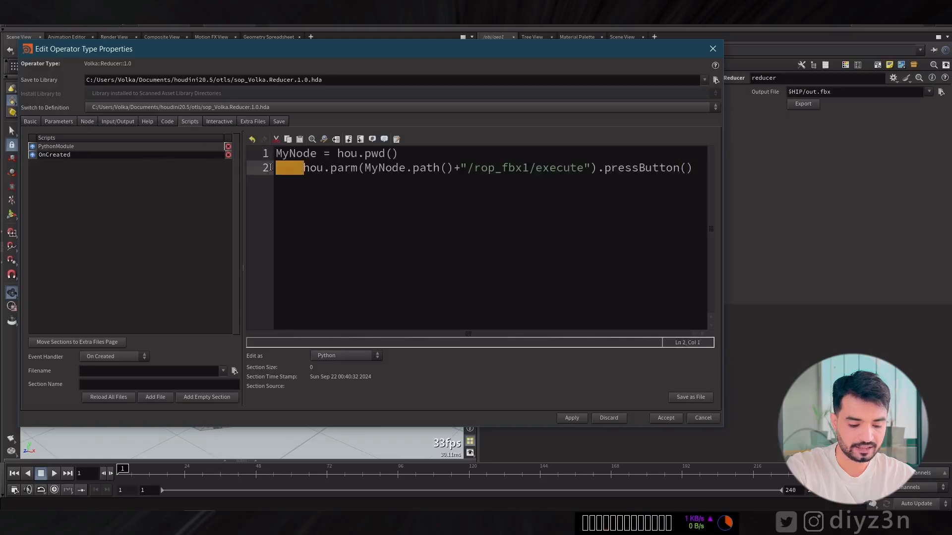
key(BackSpace)
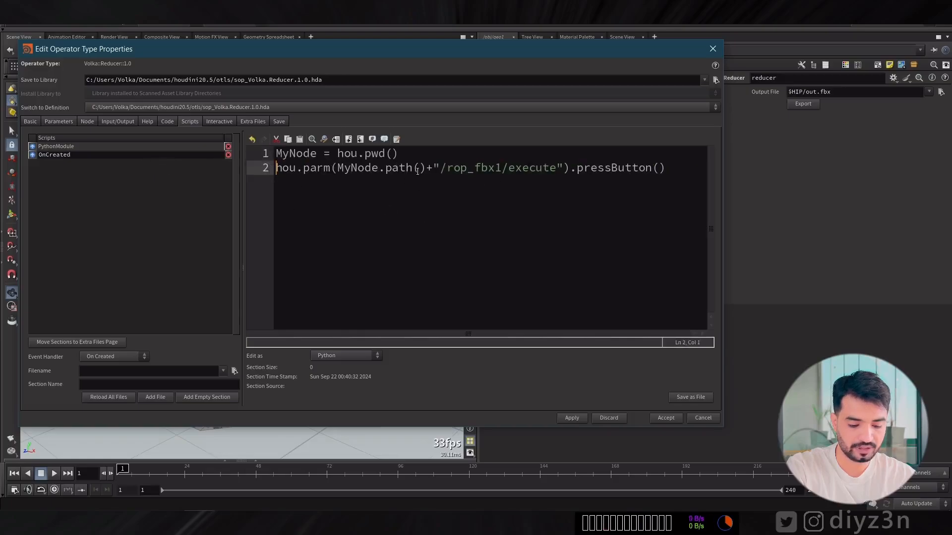
Change line 2 of the OnCreated script to print(MyNode.path()) and apply it despite the outside references.
mouse_move(428, 168)
mouse_down()
mouse_move(559, 168)
mouse_move(435, 168)
mouse_up()
key(BackSpace)
key(BackSpace)
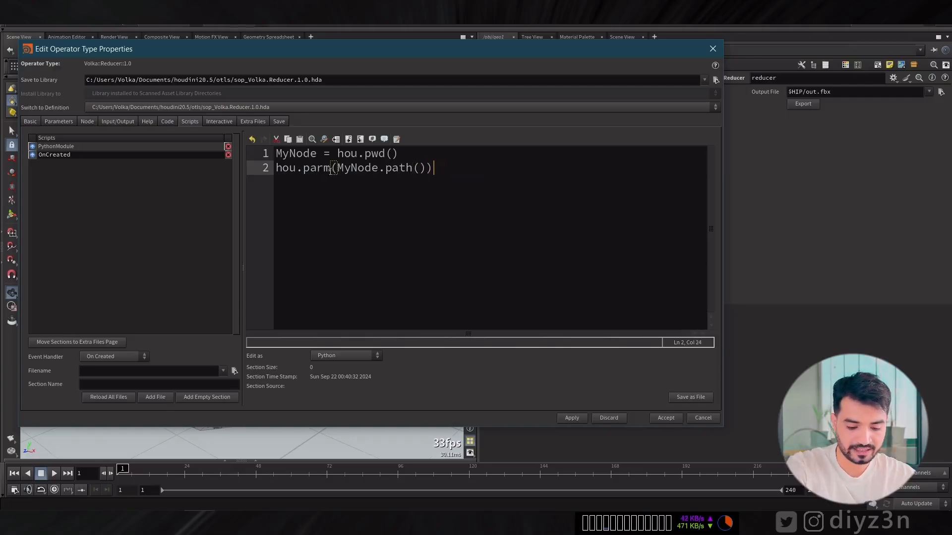
drag(331, 169, 258, 170)
text(print)
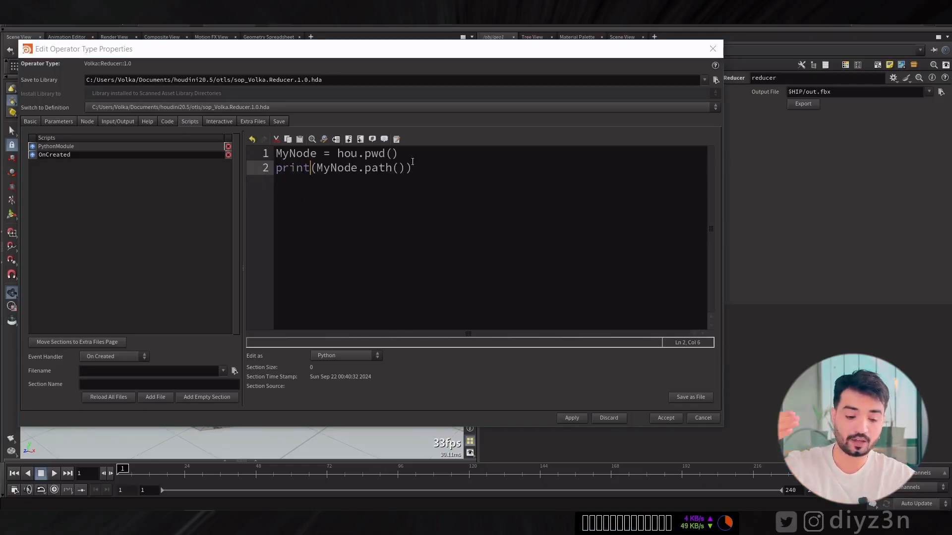
click(436, 173)
click(565, 418)
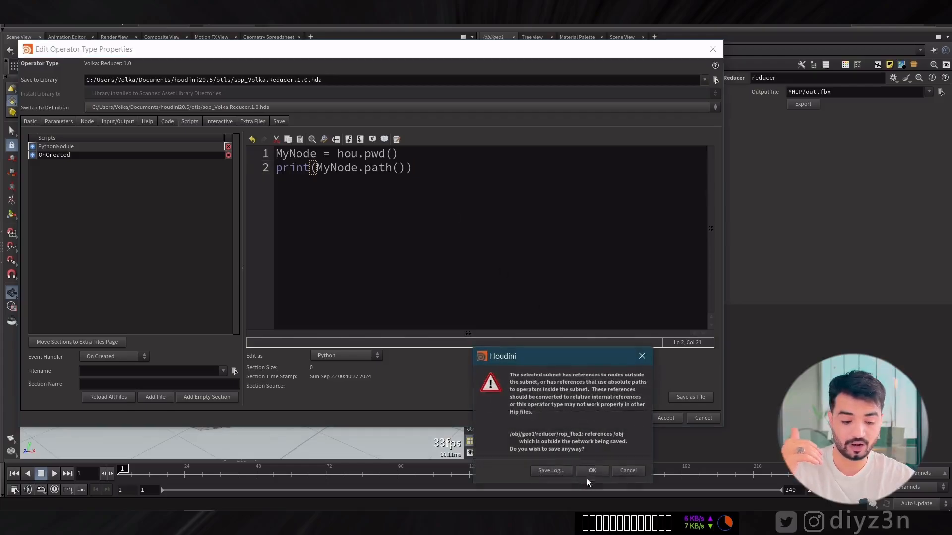
click(587, 472)
Create a test Reducer node to check the path its OnCreated script prints, clear the console and delete the node.
drag(497, 56, 286, 68)
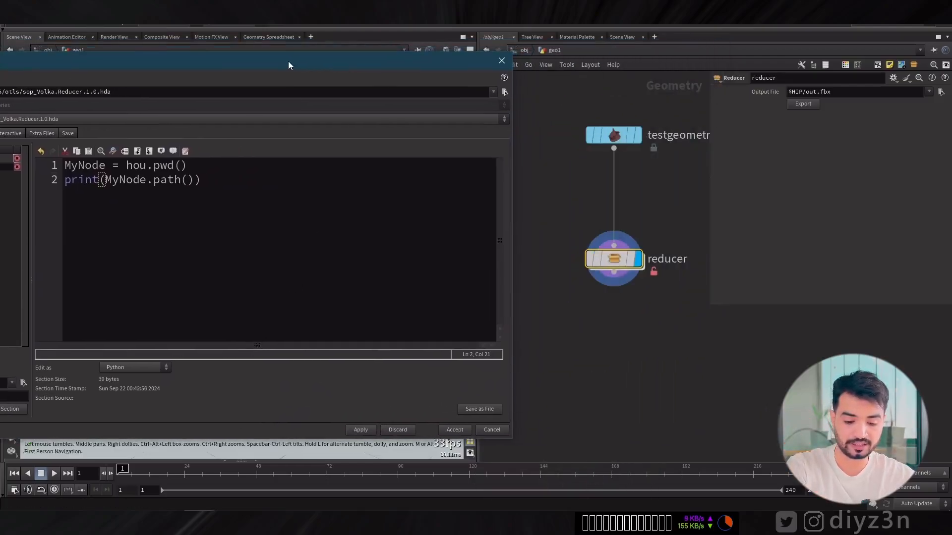
scroll(602, 289, up, 2)
key(Tab)
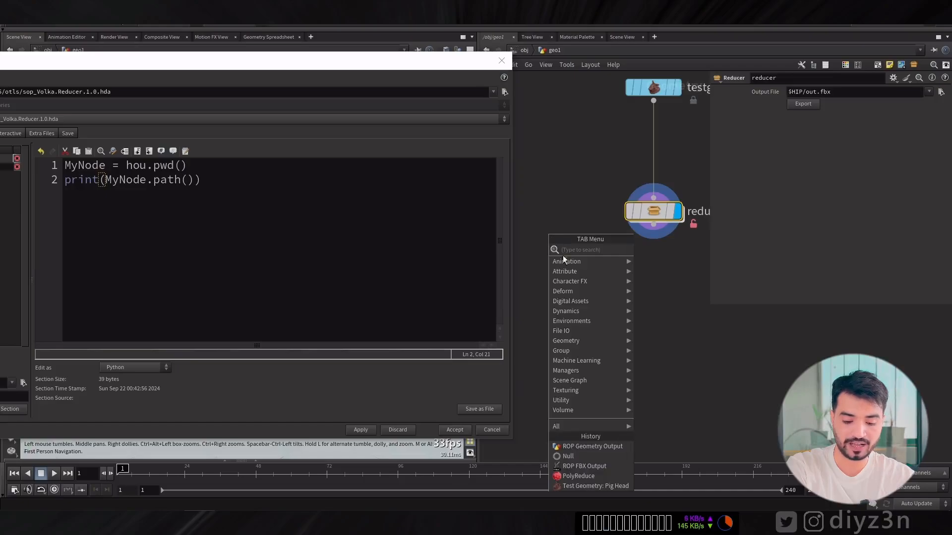
mouse_move(570, 301)
click(644, 302)
click(576, 294)
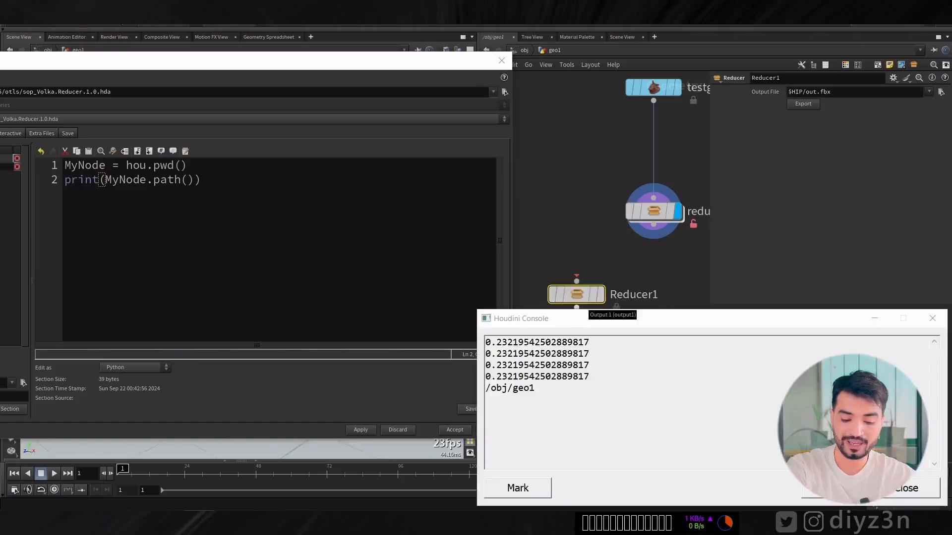
double_click(518, 388)
click(834, 489)
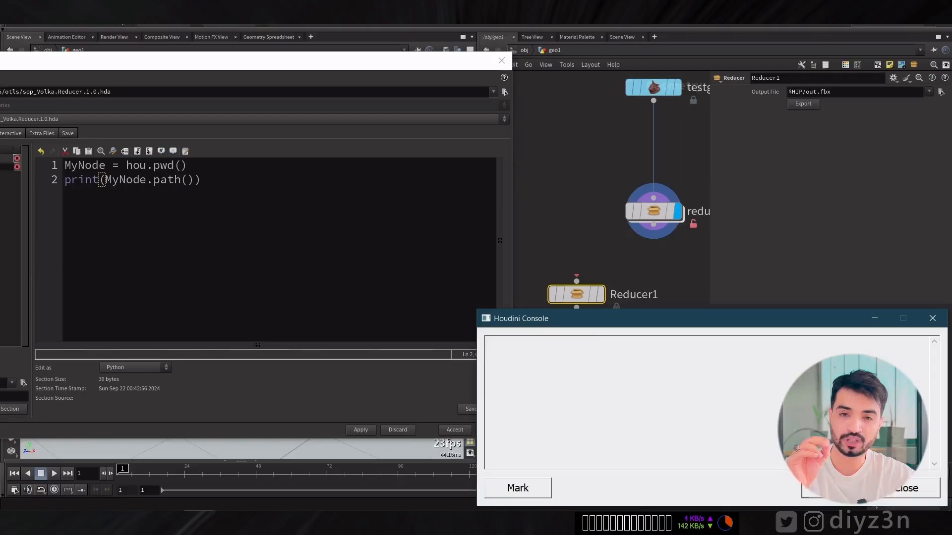
click(916, 490)
key(Delete)
Repeat the hou.pwd() path test with a new Reducer node and the emptied console, and delete the node.
key(Tab)
mouse_move(592, 307)
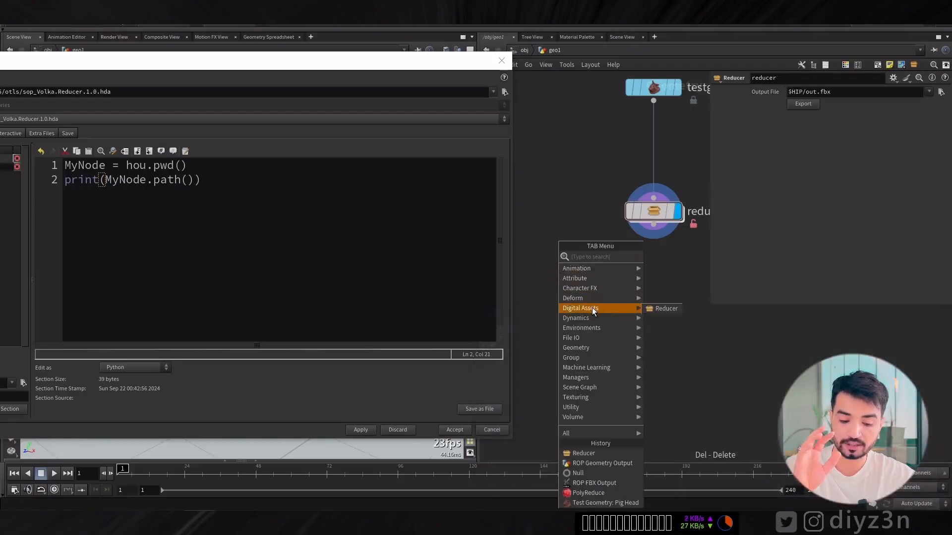
click(665, 308)
click(567, 297)
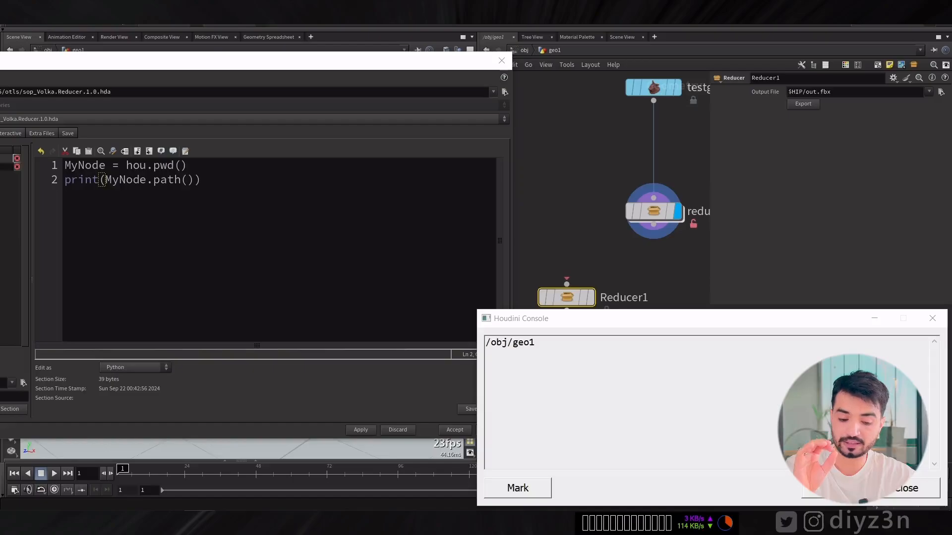
click(923, 488)
key(Delete)
Replace hou.pwd() on line 1 of the OnCreated script with kwargs["node"] and apply the change despite the outside references.
drag(248, 65, 492, 75)
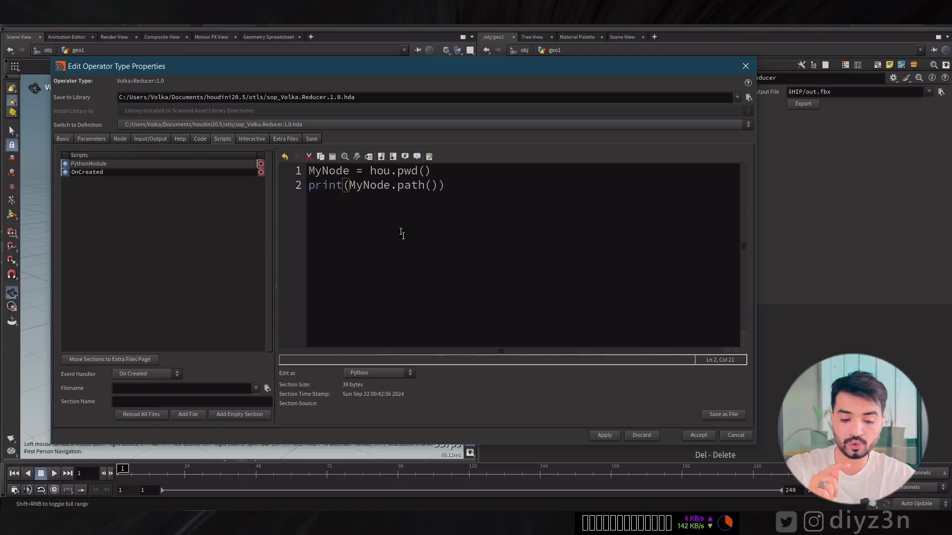
drag(371, 171, 462, 169)
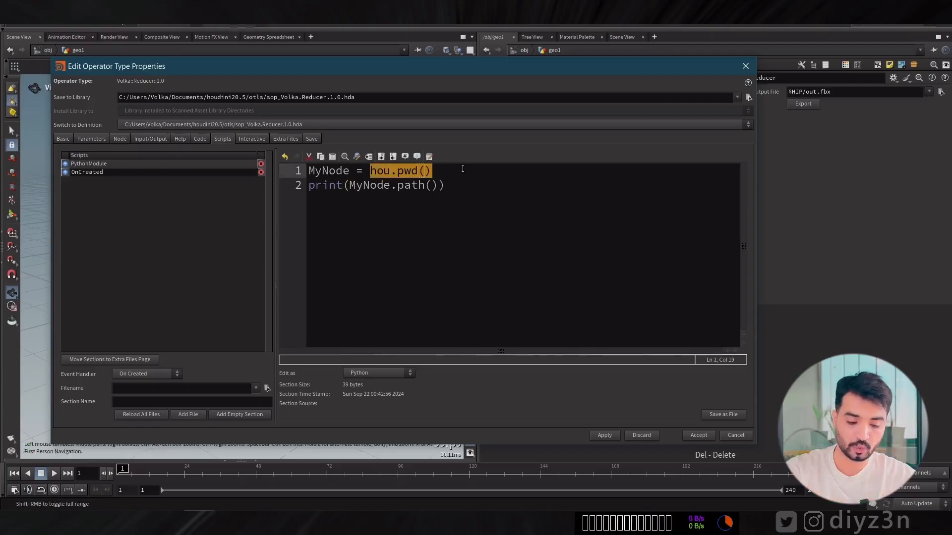
text(kw)
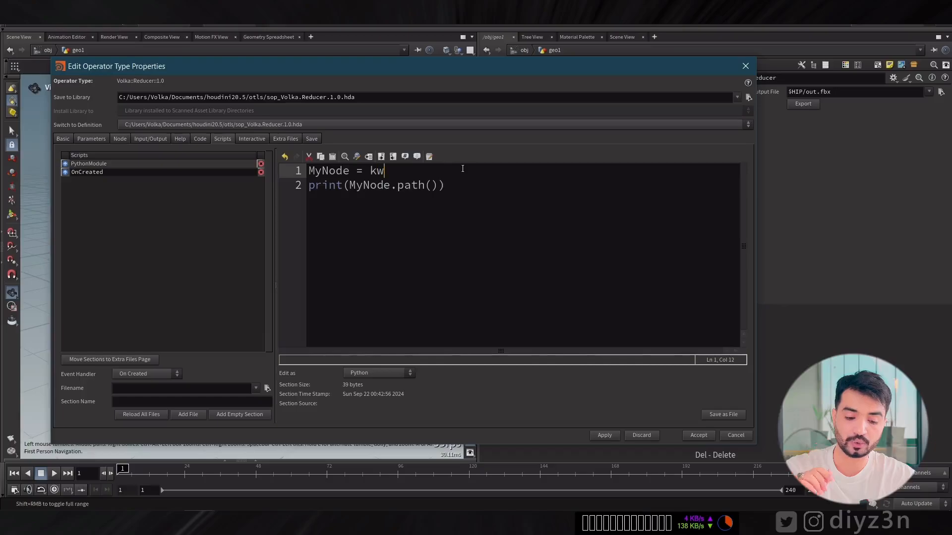
text(arg)
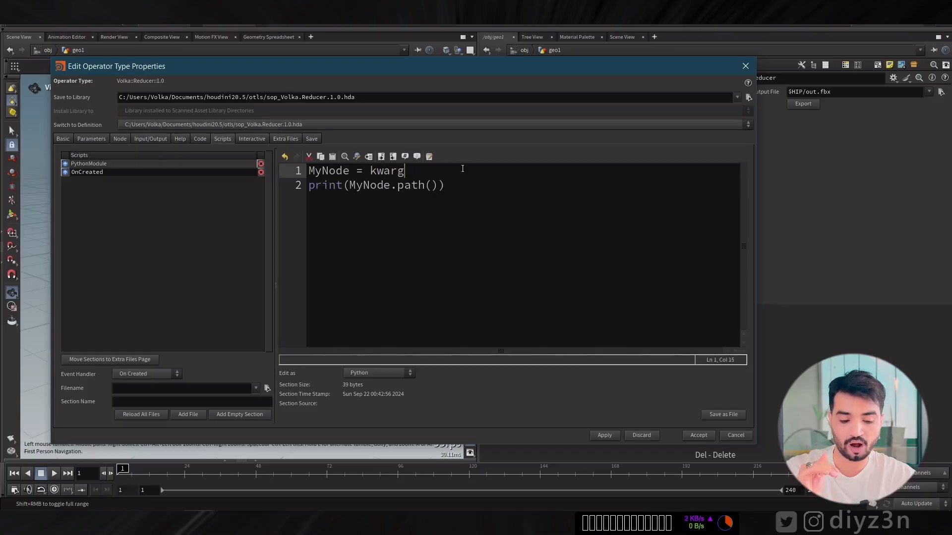
text(s[]")
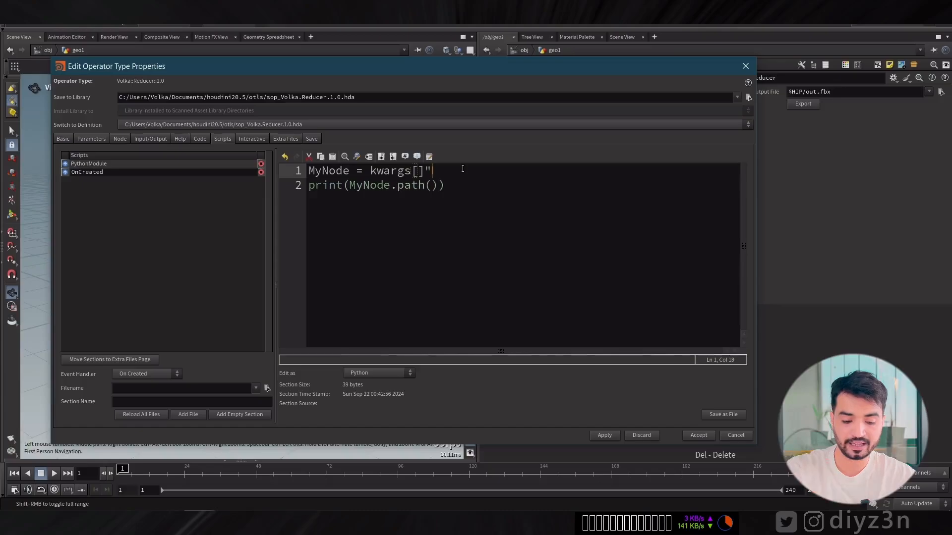
key(BackSpace)
key(Left)
text("")
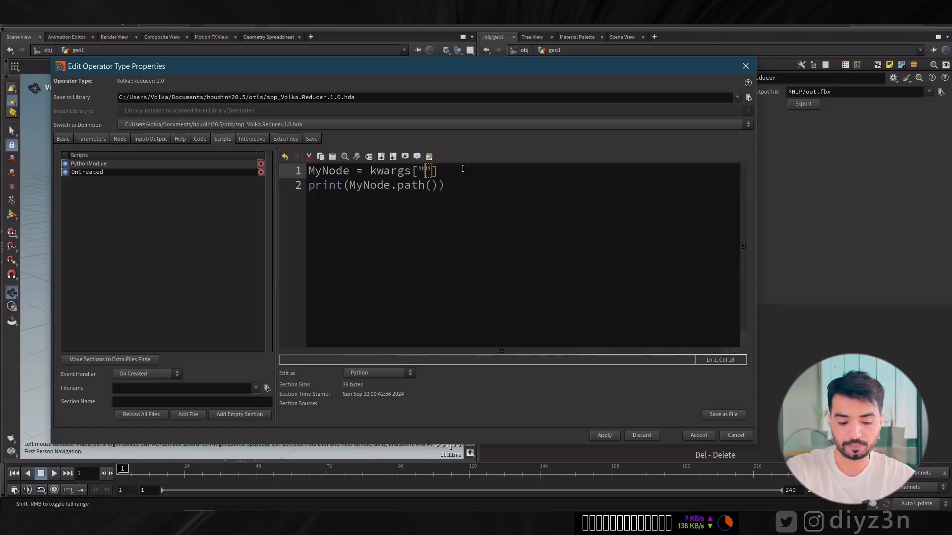
text(node)
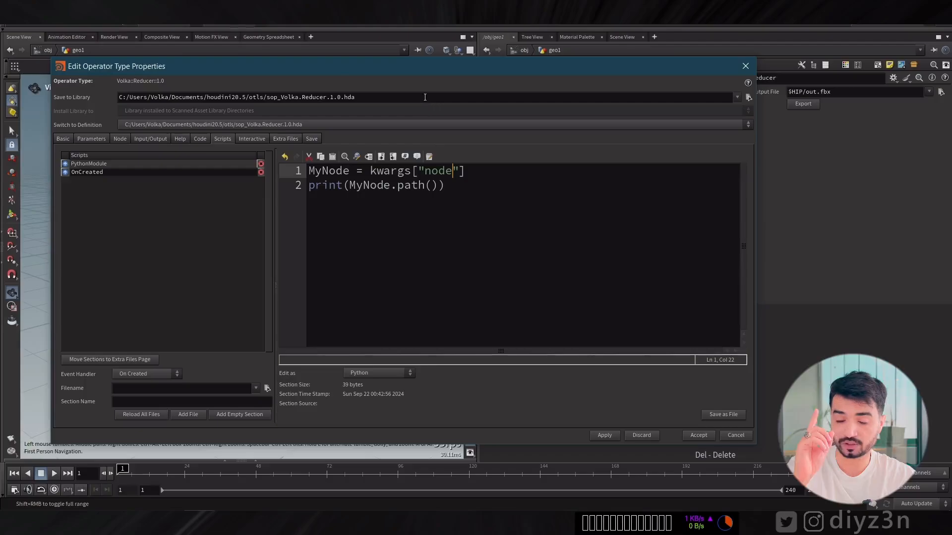
click(607, 431)
click(633, 488)
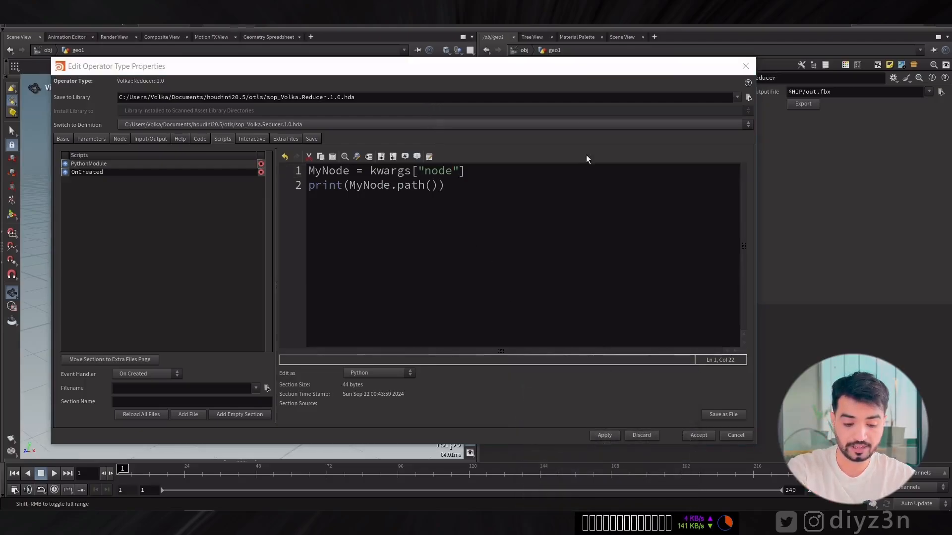
Create a Reducer node to compare the path printed through kwargs["node"] with the earlier one, clear the console and delete the node.
drag(578, 67, 348, 73)
key(Tab)
mouse_move(603, 311)
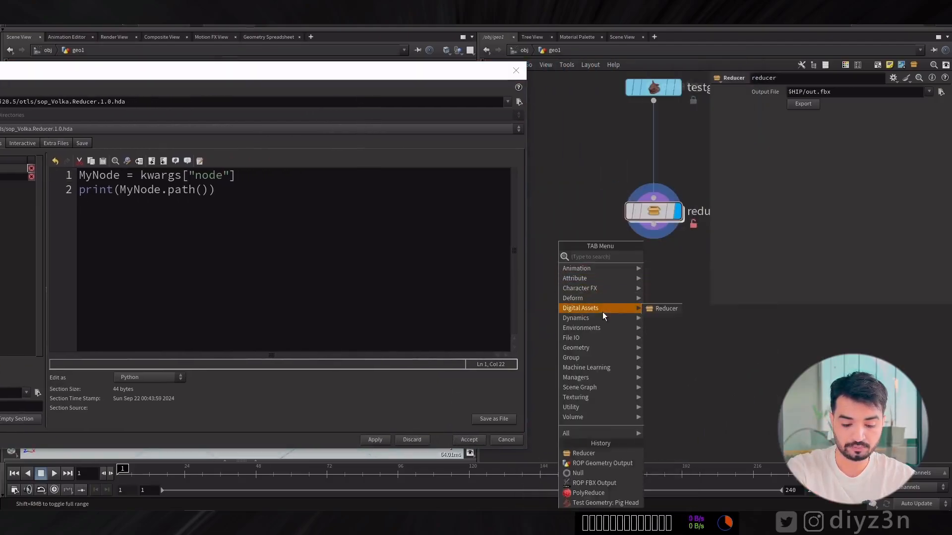
click(664, 308)
click(600, 296)
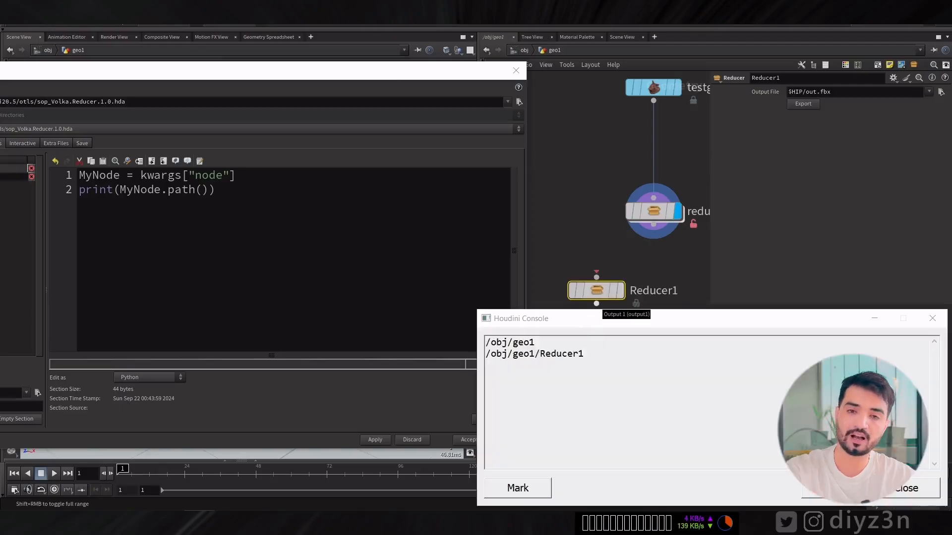
drag(538, 343, 485, 343)
drag(590, 355, 485, 355)
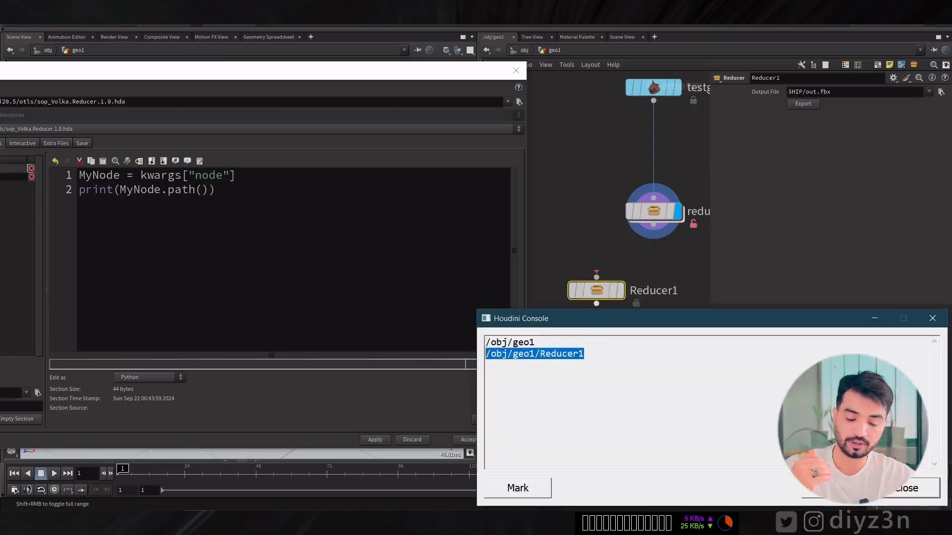
click(835, 488)
click(906, 488)
key(Delete)
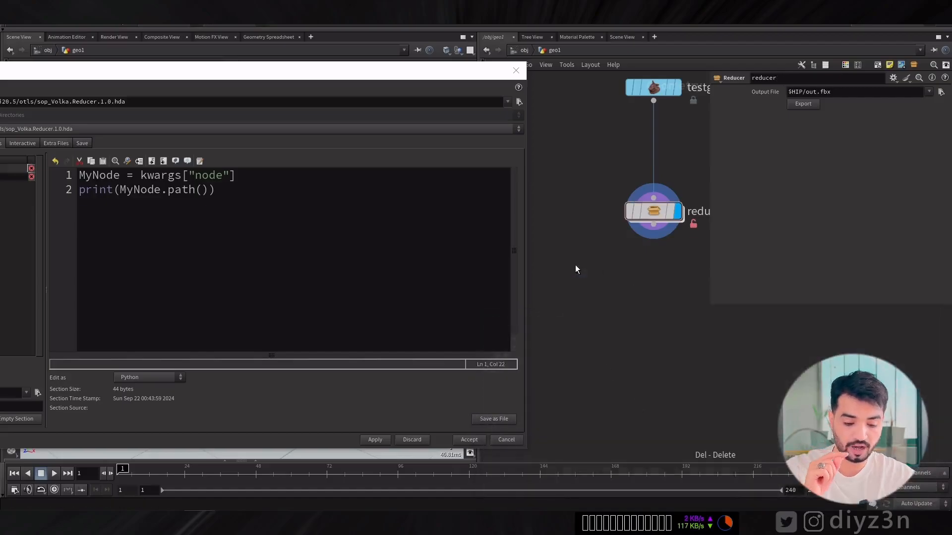
Create one more Reducer node to check the kwargs["node"] path in the cleared console, and delete the node.
key(Tab)
mouse_move(615, 308)
click(667, 310)
click(617, 294)
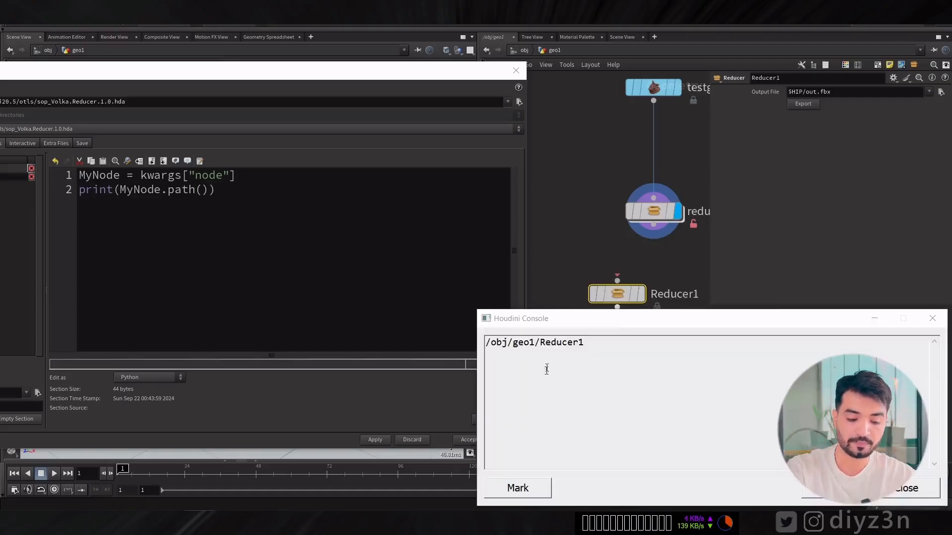
click(906, 488)
key(Delete)
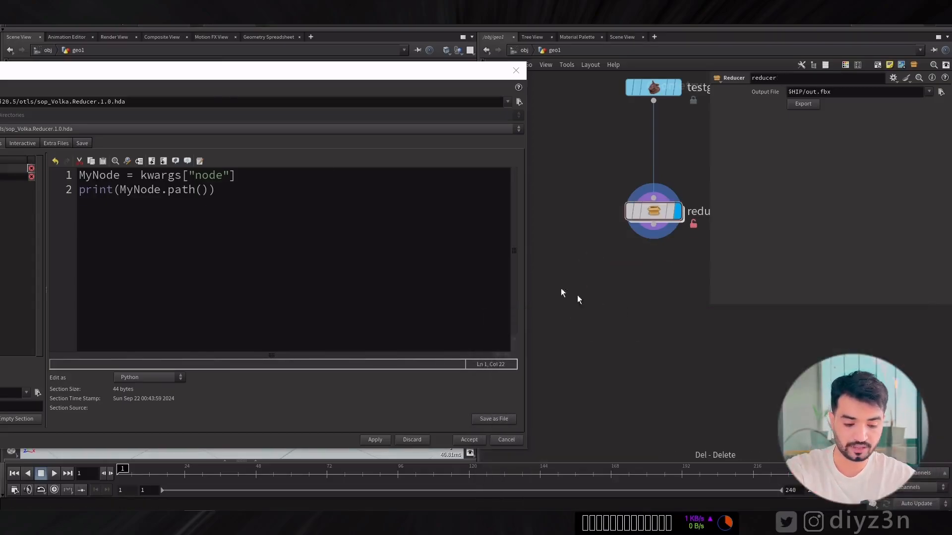
drag(209, 77, 427, 49)
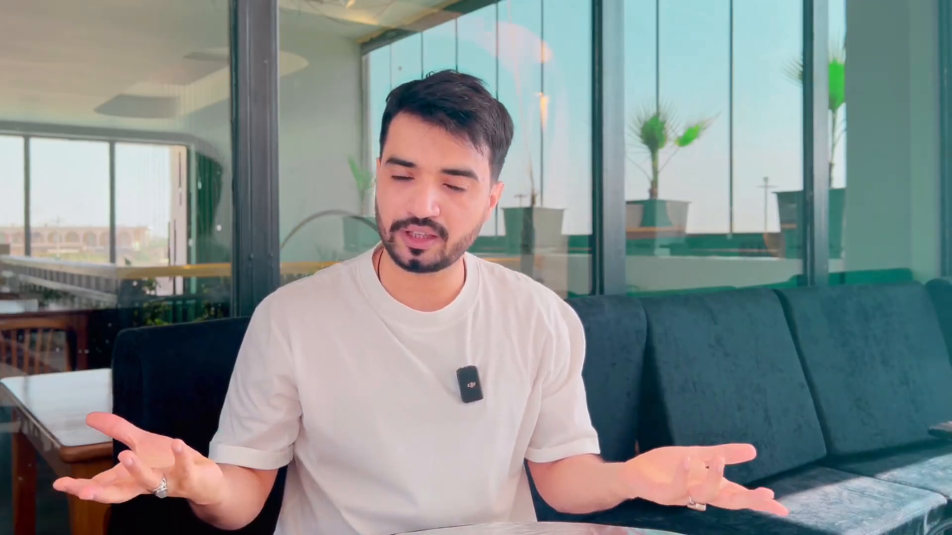